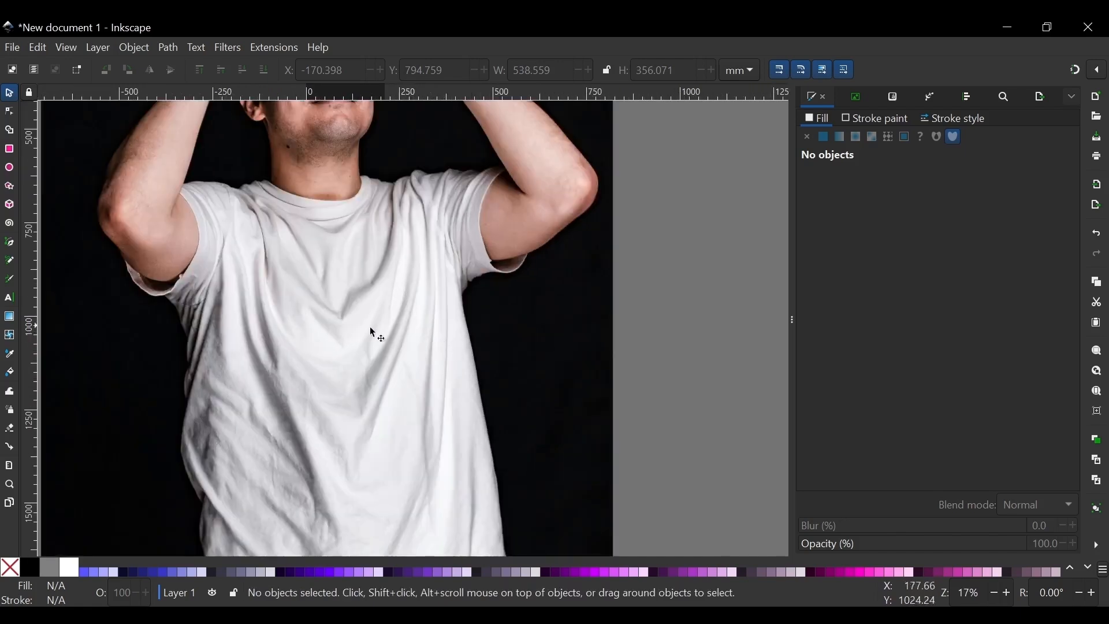
Add the text "Wild" in the a Another Tag font on the dark background beside the shirt.
{"action": "key", "text": "t"}
{"action": "left_click", "coordinate": [574, 326]}
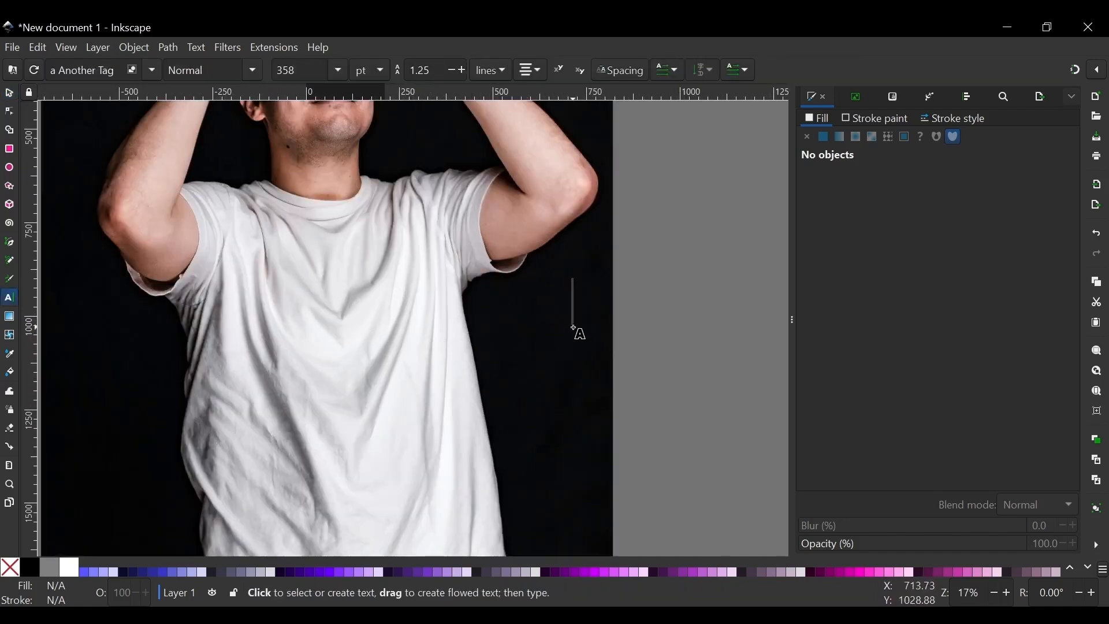
{"action": "type", "text": "Wild"}
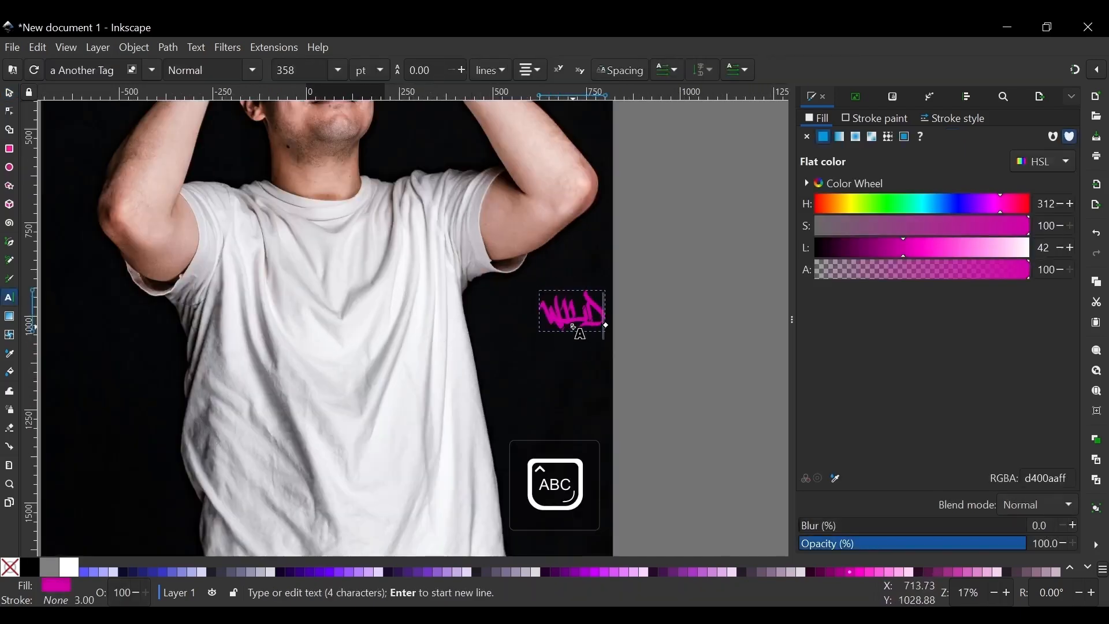
Enlarge the lettering to about 496 by 312 mm and place it across the chest of the T-shirt.
{"action": "left_click", "coordinate": [8, 93]}
{"action": "left_click_drag", "start_coordinate": [573, 338], "coordinate": [579, 367]}
{"action": "left_click_drag", "start_coordinate": [579, 312], "coordinate": [345, 312]}
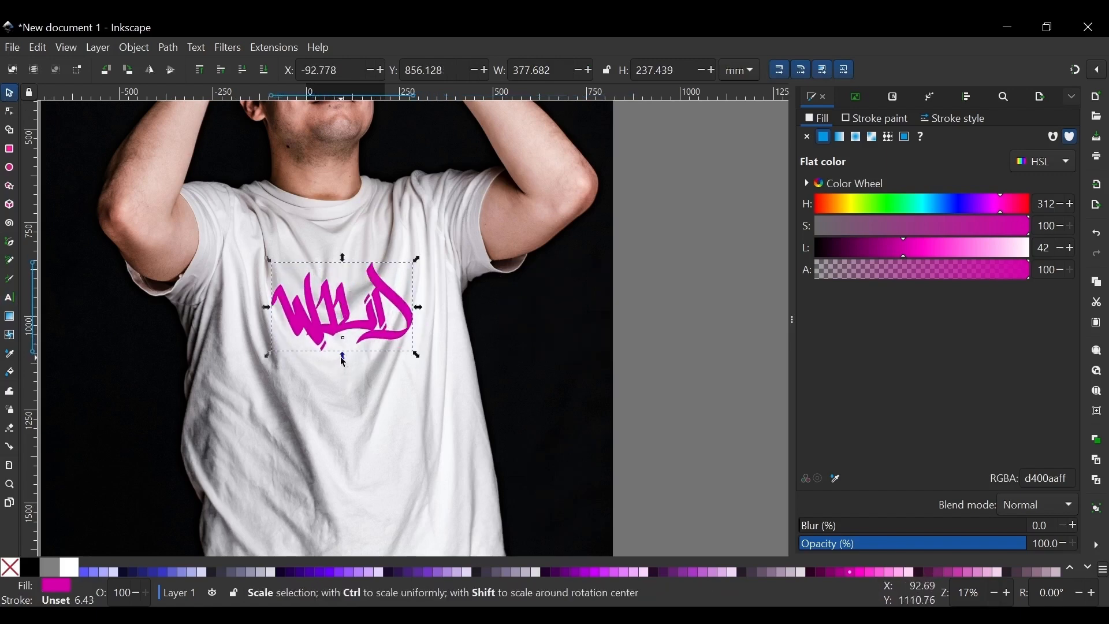
{"action": "left_click_drag", "start_coordinate": [343, 359], "coordinate": [348, 365]}
{"action": "left_click_drag", "start_coordinate": [377, 288], "coordinate": [380, 293]}
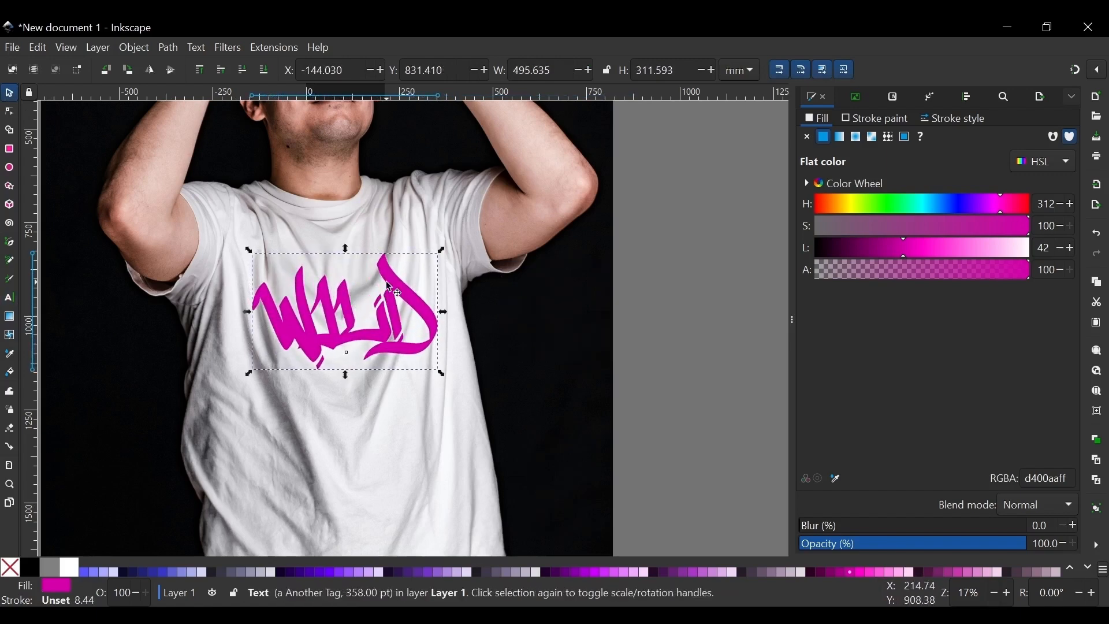
Rotate the lettering slightly counterclockwise to follow the tilt of the chest and adjust its position.
{"action": "left_click", "coordinate": [386, 282]}
{"action": "left_click_drag", "start_coordinate": [444, 254], "coordinate": [500, 257]}
{"action": "scroll", "coordinate": [495, 257], "scroll_direction": "down", "scroll_amount": 1}
{"action": "left_click_drag", "start_coordinate": [456, 286], "coordinate": [457, 284]}
{"action": "scroll", "coordinate": [436, 298], "scroll_direction": "down", "scroll_amount": 1}
{"action": "scroll", "coordinate": [432, 294], "scroll_direction": "up", "scroll_amount": 1}
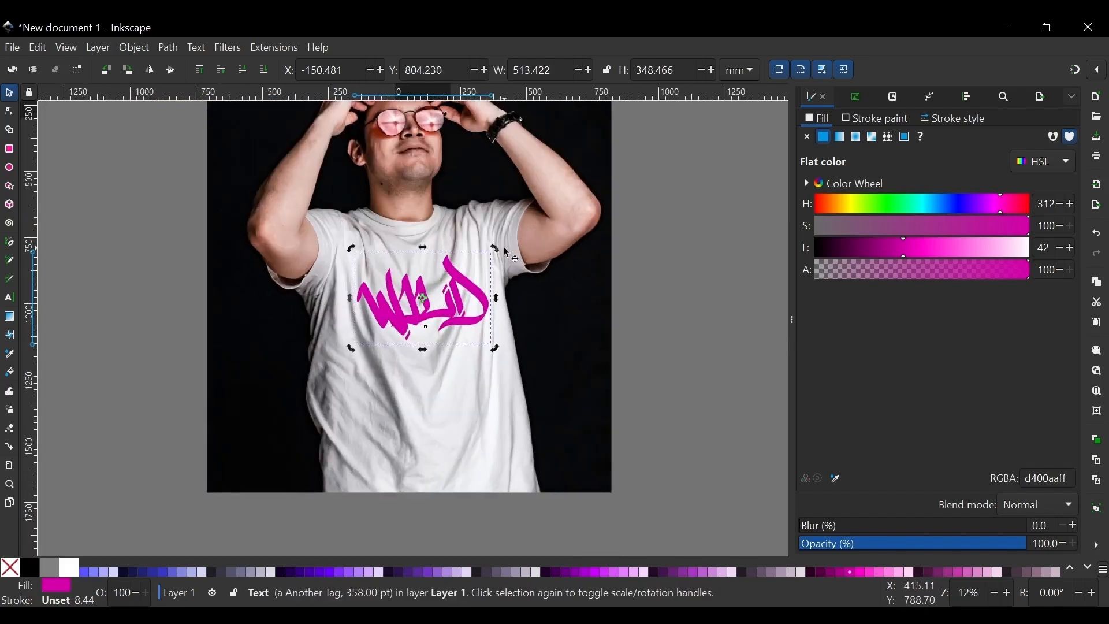
{"action": "left_click_drag", "start_coordinate": [498, 246], "coordinate": [495, 252]}
{"action": "scroll", "coordinate": [425, 257], "scroll_direction": "down", "scroll_amount": 1}
{"action": "left_click", "coordinate": [395, 274]}
Convert the "Wild" text object to a path.
{"action": "scroll", "coordinate": [427, 290], "scroll_direction": "up", "scroll_amount": 4}
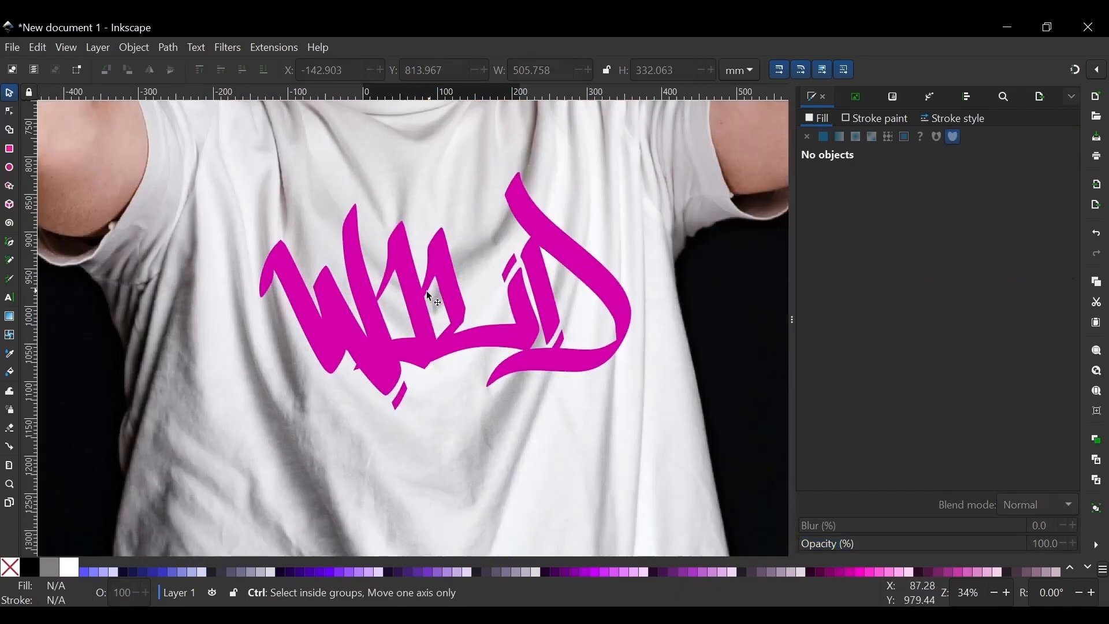
{"action": "scroll", "coordinate": [427, 290], "scroll_direction": "down", "scroll_amount": 1}
{"action": "scroll", "coordinate": [417, 266], "scroll_direction": "up", "scroll_amount": 2}
{"action": "left_click", "coordinate": [419, 267]}
{"action": "scroll", "coordinate": [428, 254], "scroll_direction": "down", "scroll_amount": 2}
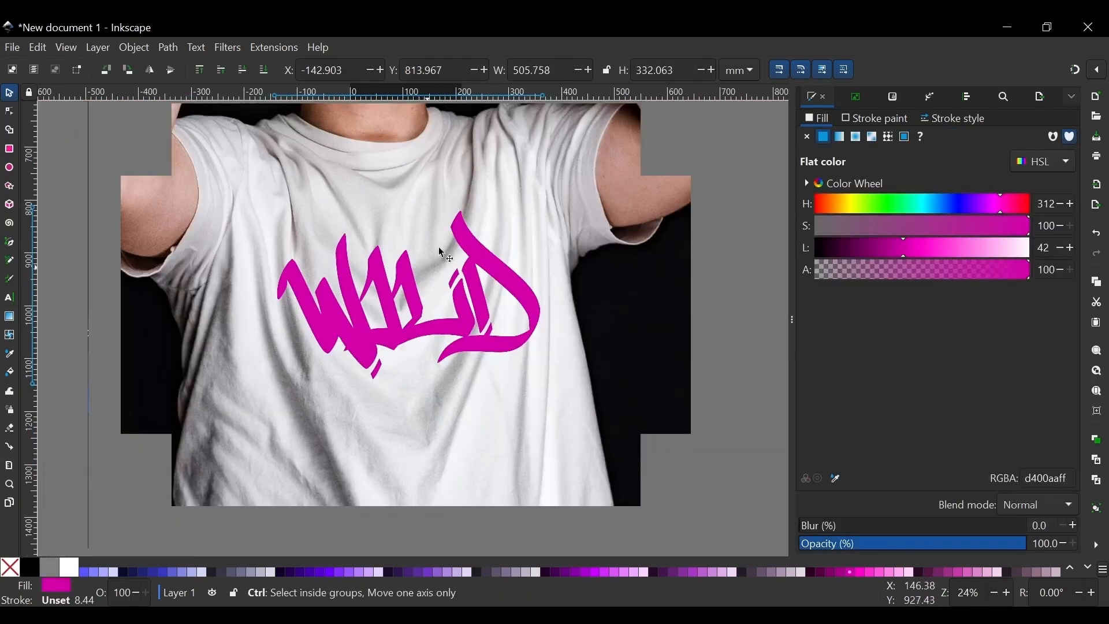
{"action": "left_click", "coordinate": [196, 47]}
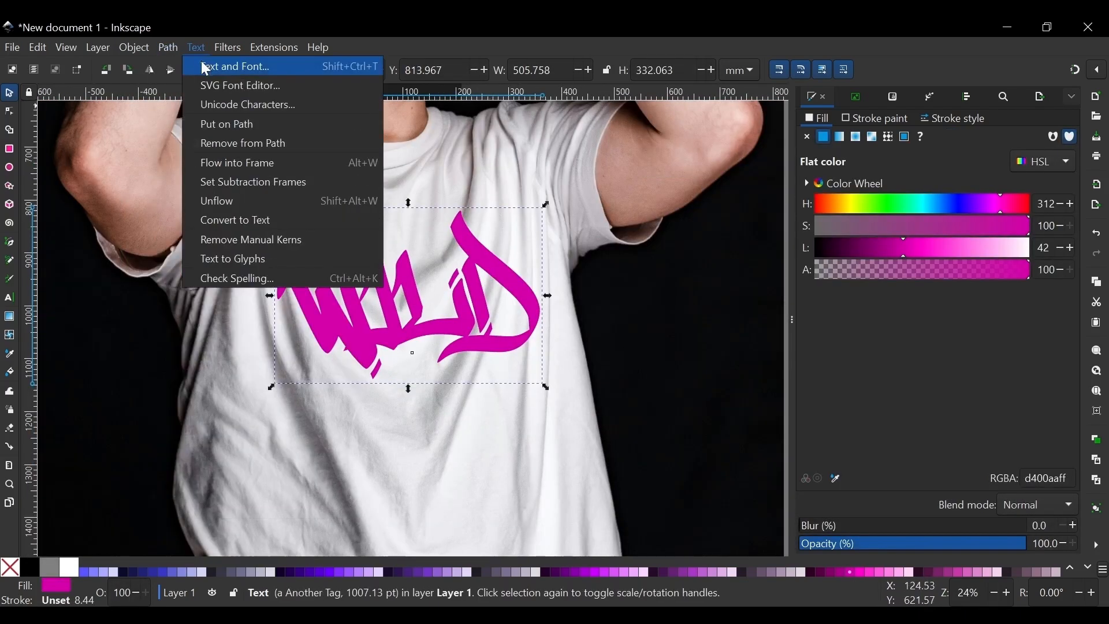
{"action": "mouse_move", "coordinate": [168, 47]}
{"action": "left_click", "coordinate": [191, 64]}
Apply the Lattice Deformation path effect to the lettering and show its grid handles for editing.
{"action": "scroll", "coordinate": [417, 269], "scroll_direction": "down", "scroll_amount": 1}
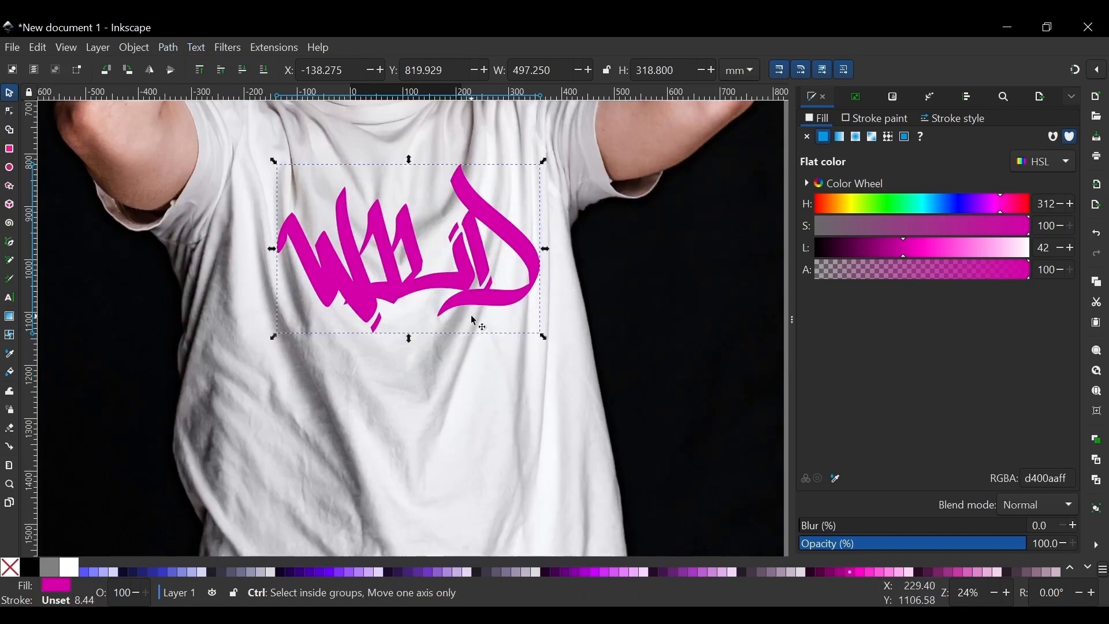
{"action": "scroll", "coordinate": [416, 269], "scroll_direction": "down", "scroll_amount": 1}
{"action": "scroll", "coordinate": [416, 268], "scroll_direction": "up", "scroll_amount": 1}
{"action": "scroll", "coordinate": [410, 266], "scroll_direction": "down", "scroll_amount": 1}
{"action": "scroll", "coordinate": [407, 265], "scroll_direction": "down", "scroll_amount": 1}
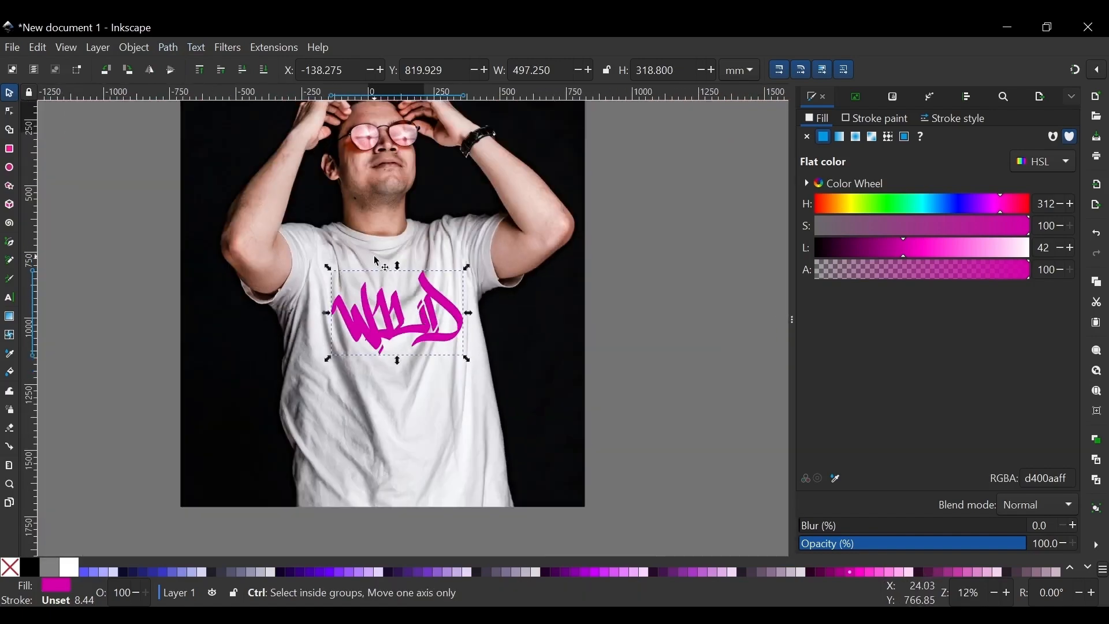
{"action": "scroll", "coordinate": [408, 266], "scroll_direction": "up", "scroll_amount": 2}
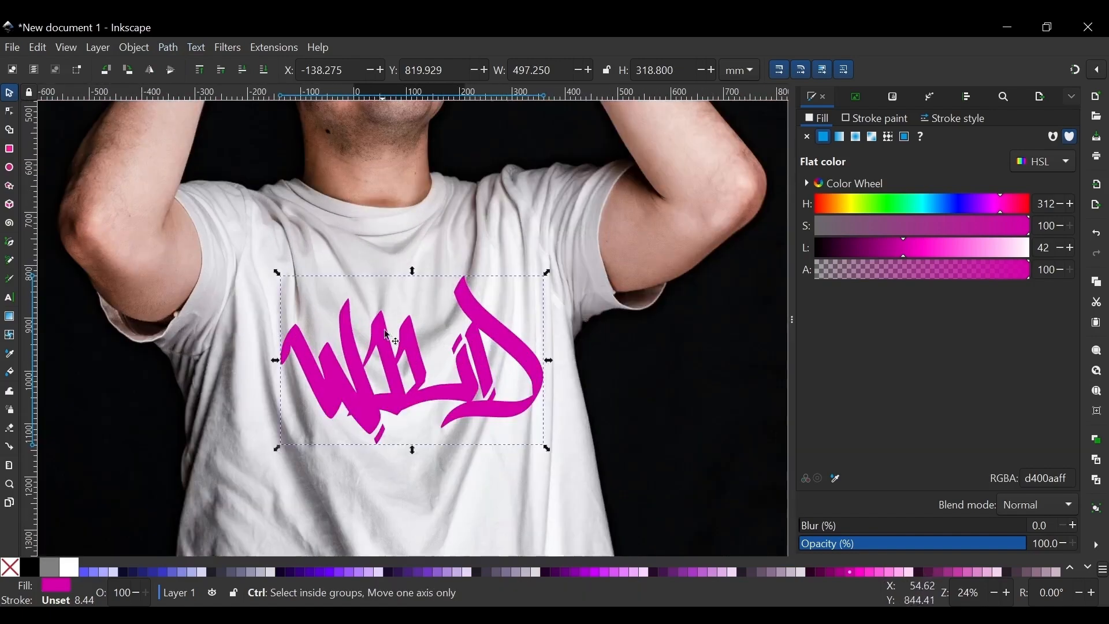
{"action": "left_click", "coordinate": [934, 98]}
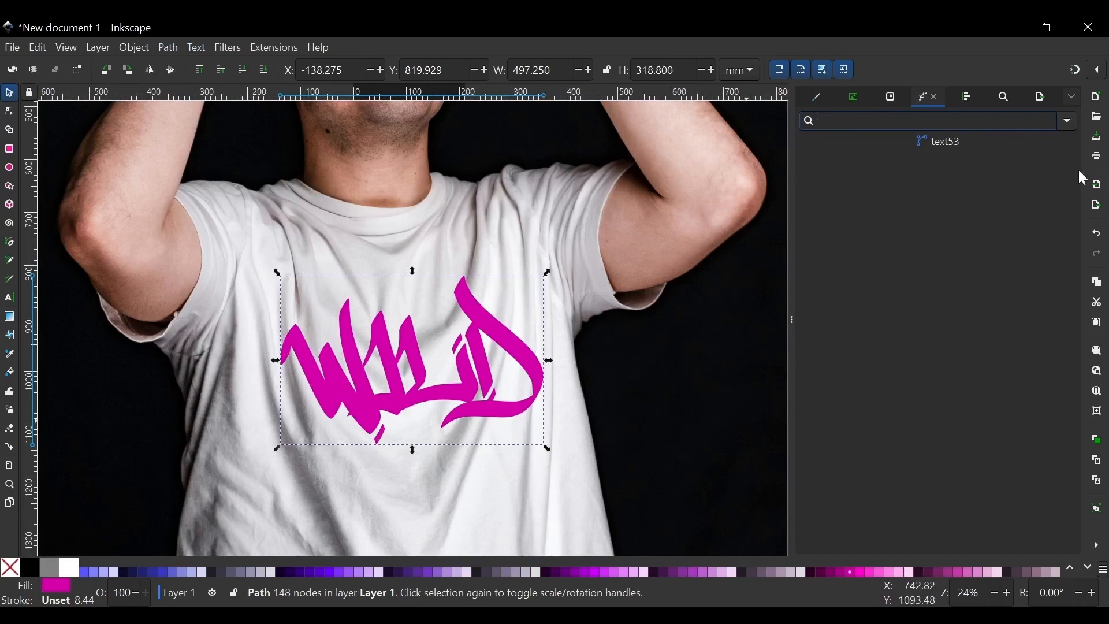
{"action": "left_click", "coordinate": [1068, 121]}
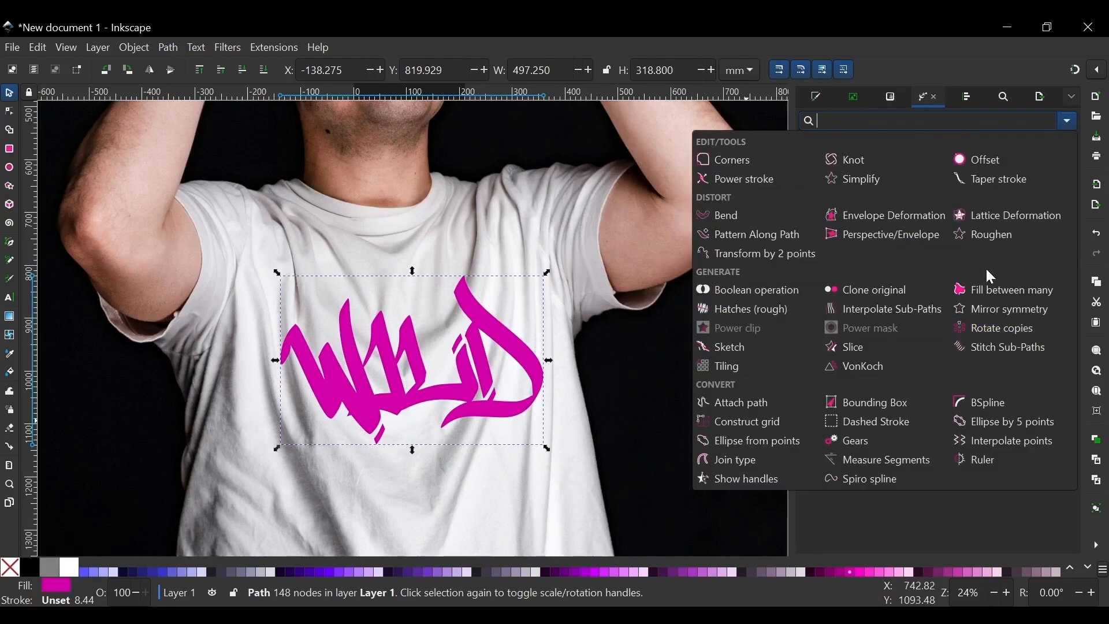
{"action": "left_click", "coordinate": [1015, 222]}
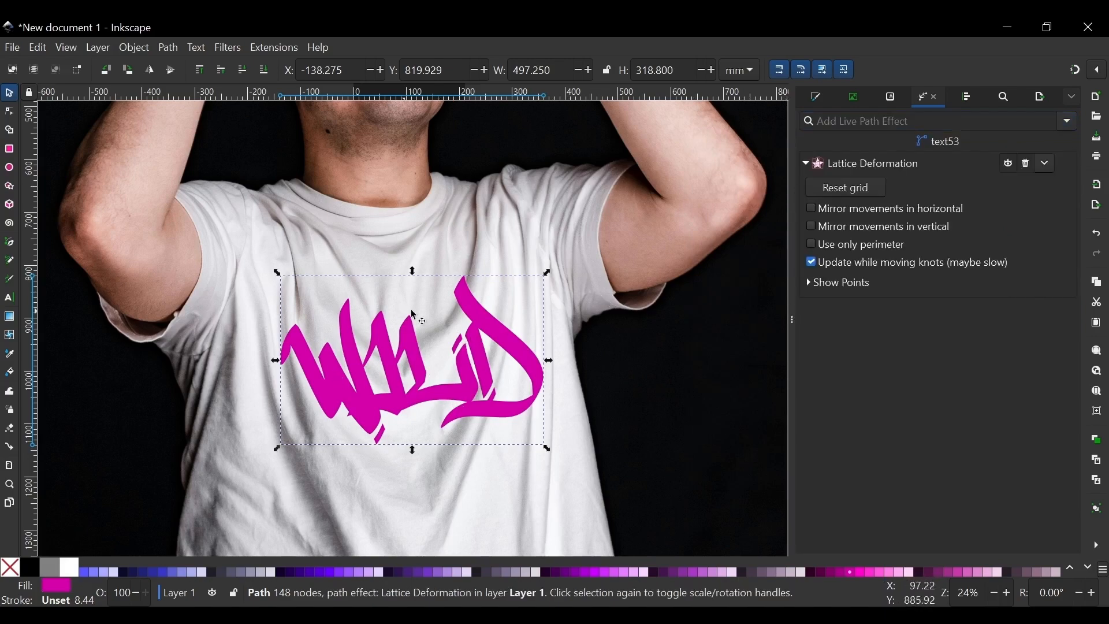
{"action": "scroll", "coordinate": [446, 315], "scroll_direction": "down", "scroll_amount": 1}
{"action": "scroll", "coordinate": [451, 321], "scroll_direction": "up", "scroll_amount": 1}
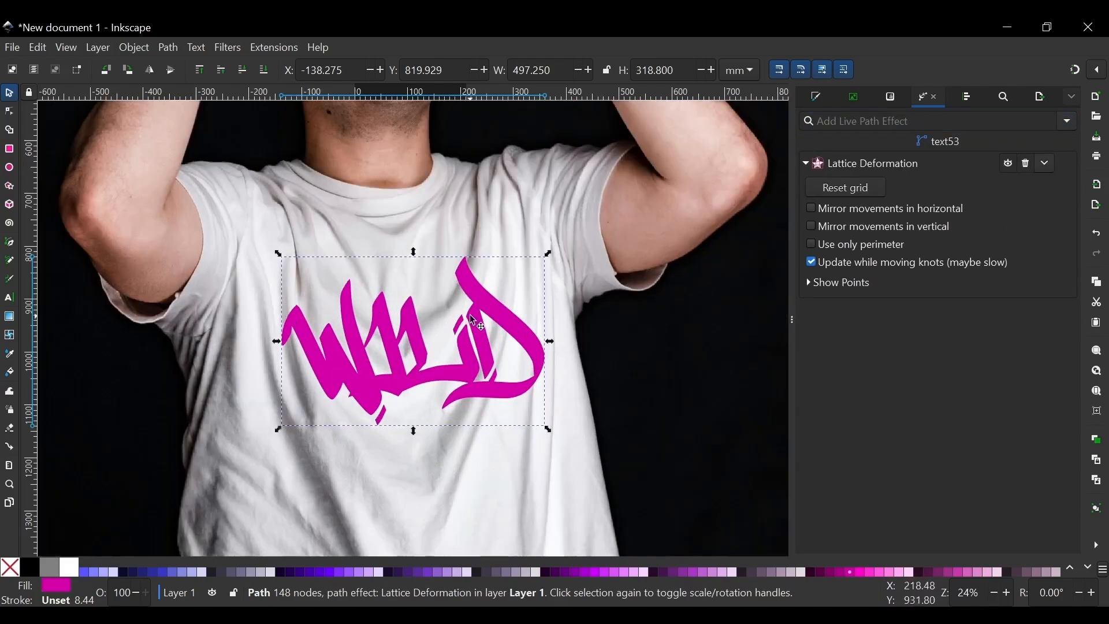
{"action": "key", "text": "n"}
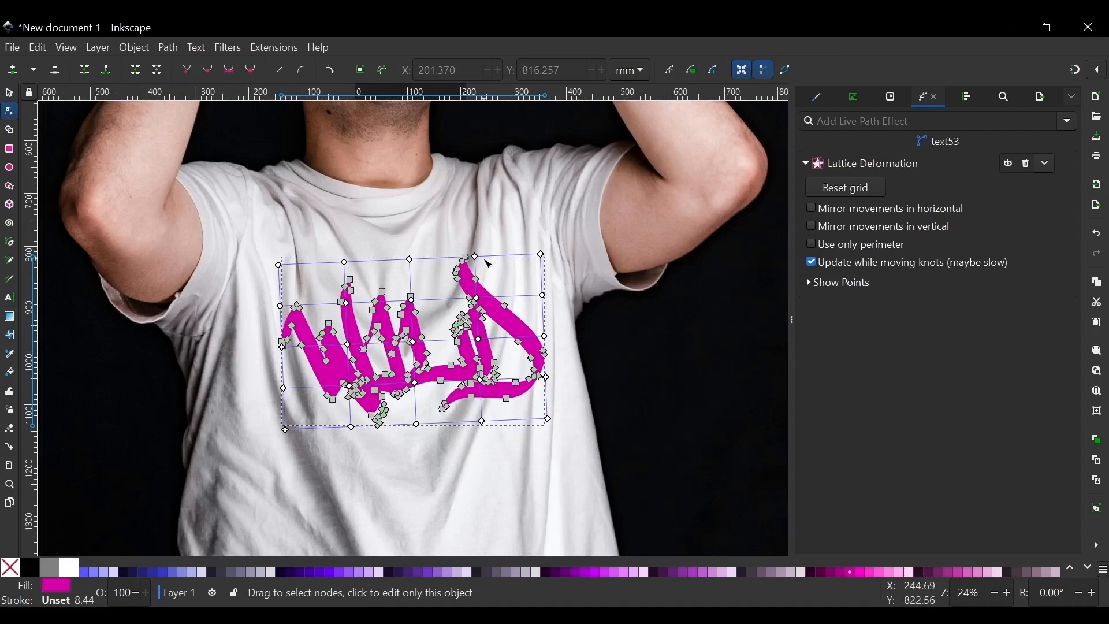
Try pulling the top lattice handle above the D far upward, undo that move and deselect the lettering.
{"action": "left_click_drag", "start_coordinate": [476, 256], "coordinate": [476, 218]}
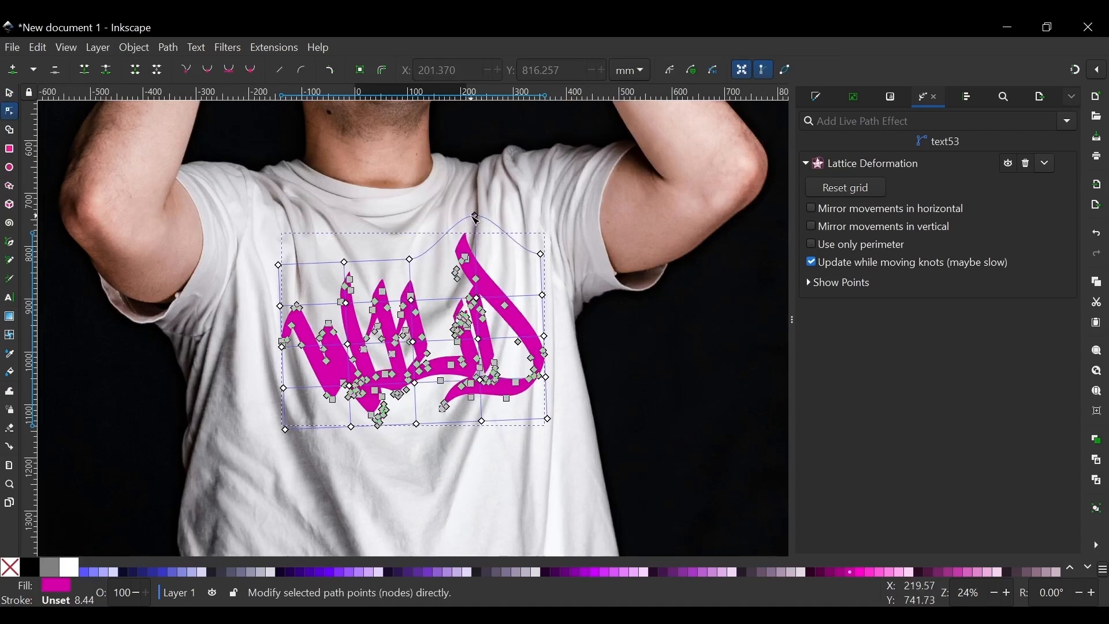
{"action": "key", "text": "ctrl+z"}
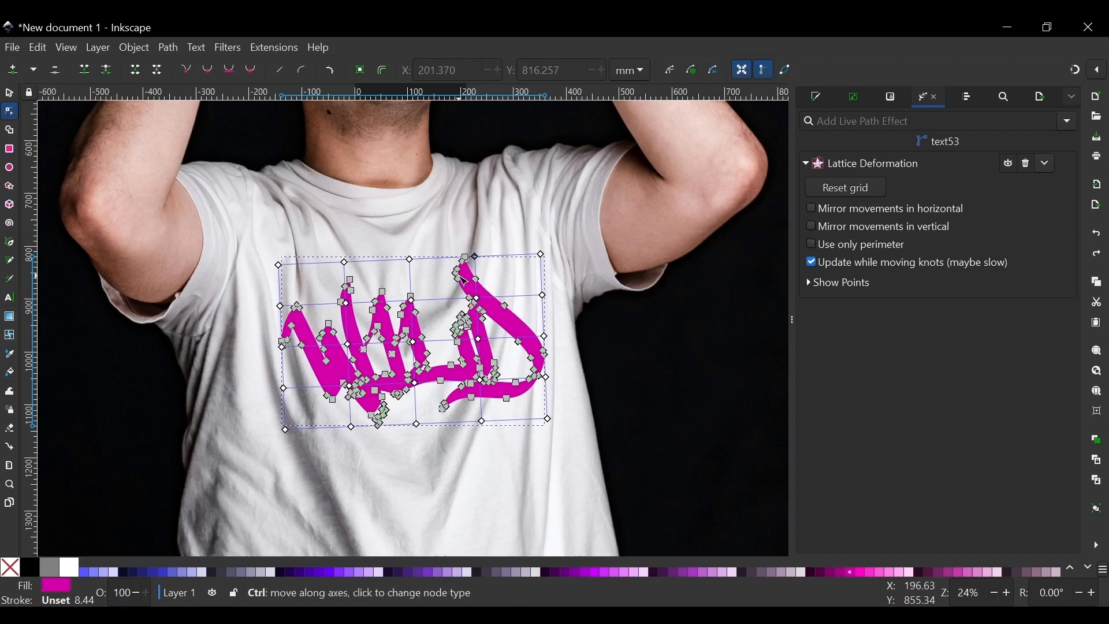
{"action": "left_click", "coordinate": [456, 276]}
{"action": "left_click", "coordinate": [527, 220]}
Shift the three upper lattice handles in the column through the D slightly upward so the letter follows the fabric folds.
{"action": "scroll", "coordinate": [464, 276], "scroll_direction": "up", "scroll_amount": 2}
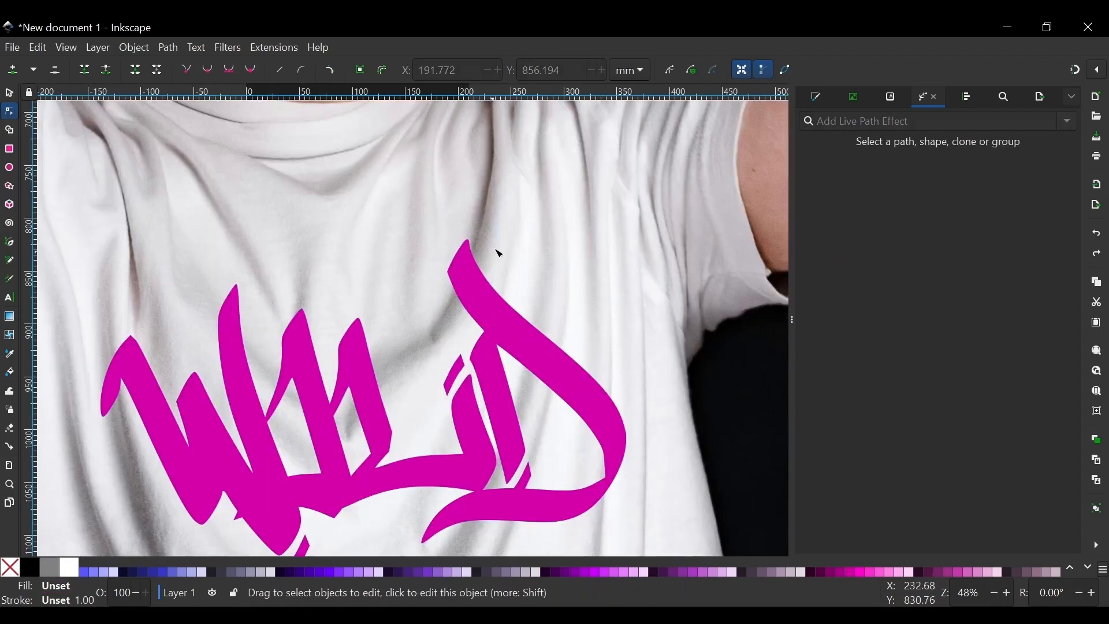
{"action": "left_click", "coordinate": [495, 301]}
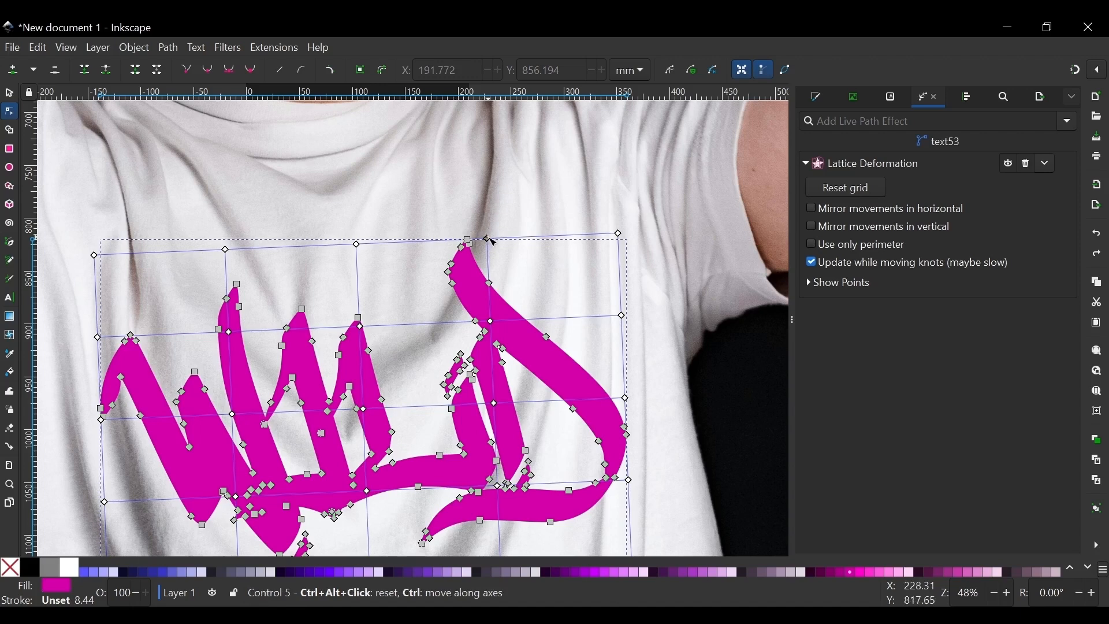
{"action": "left_click_drag", "start_coordinate": [490, 239], "coordinate": [494, 231]}
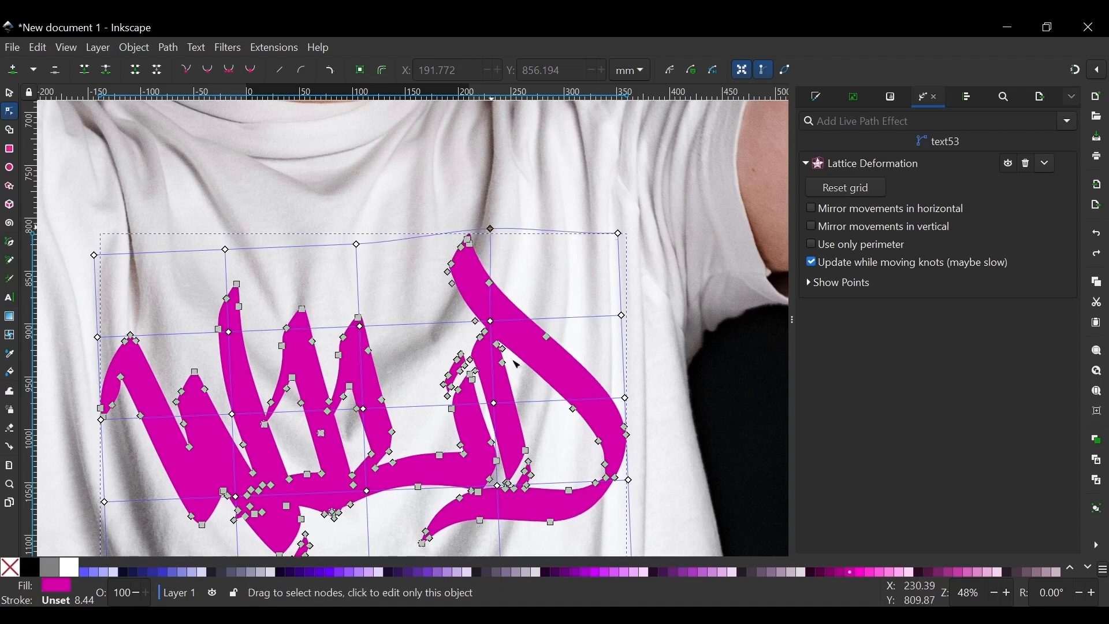
{"action": "left_click_drag", "start_coordinate": [491, 321], "coordinate": [492, 310]}
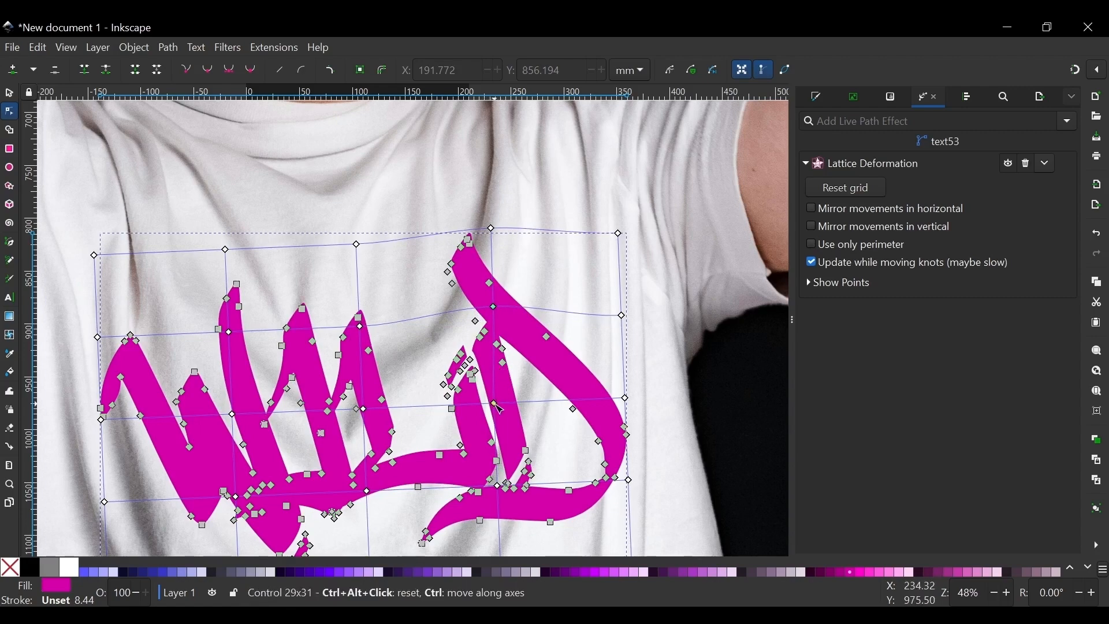
{"action": "left_click_drag", "start_coordinate": [493, 402], "coordinate": [483, 393]}
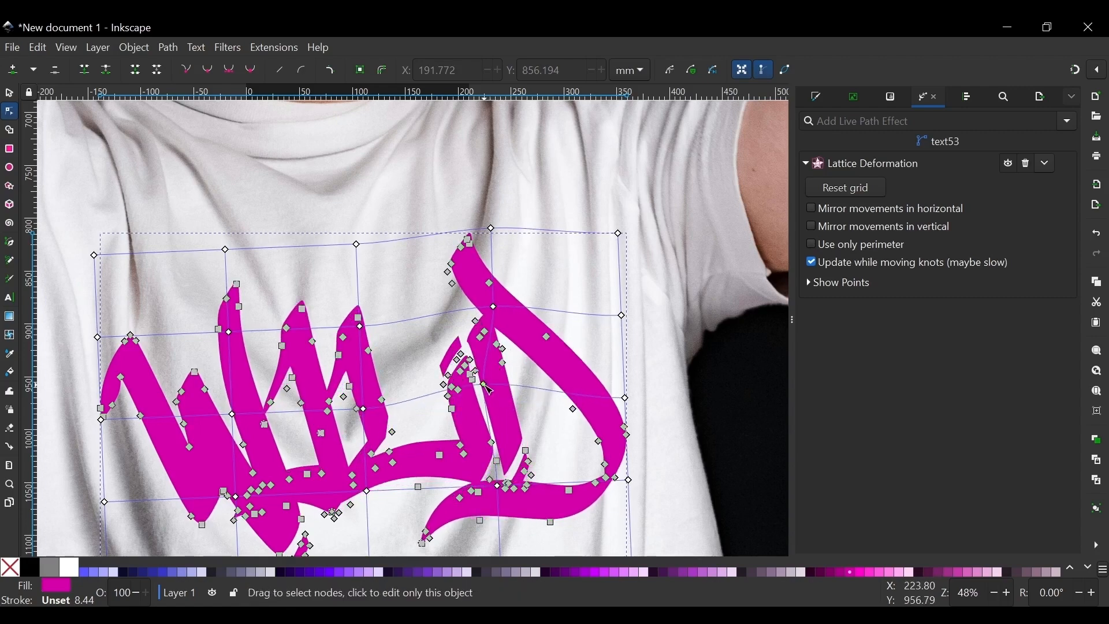
Nudge the lattice's right-edge handles inward, raise its lower-right corner, and move the neighbouring bottom handle slightly outward and down.
{"action": "left_click", "coordinate": [531, 276]}
{"action": "scroll", "coordinate": [529, 300], "scroll_direction": "down", "scroll_amount": 2}
{"action": "scroll", "coordinate": [520, 272], "scroll_direction": "down", "scroll_amount": 2}
{"action": "left_click", "coordinate": [537, 267]}
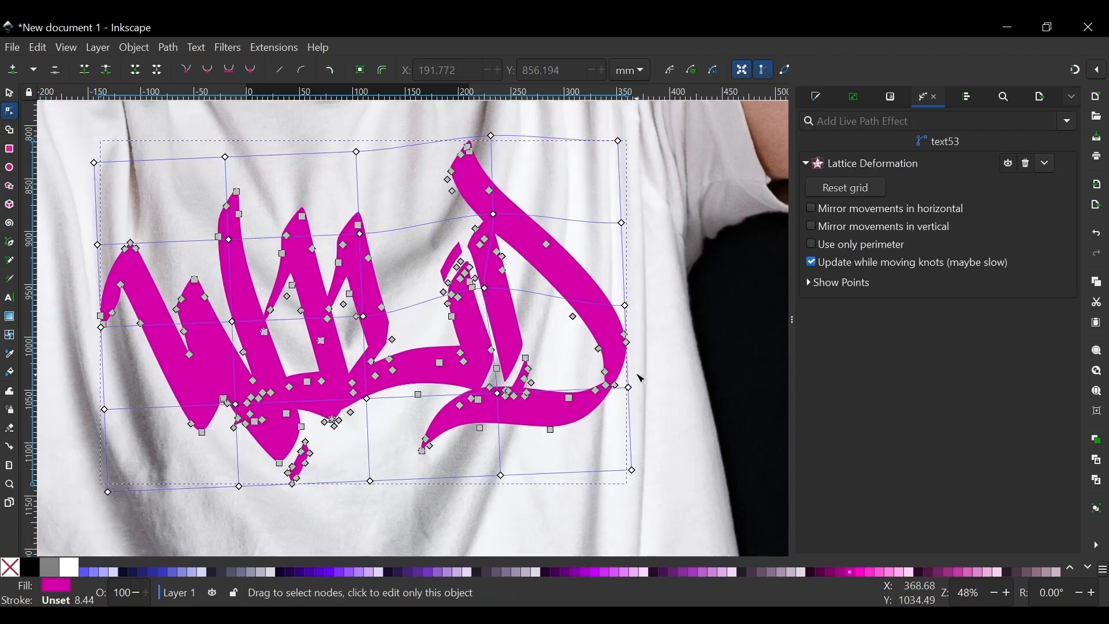
{"action": "left_click_drag", "start_coordinate": [630, 389], "coordinate": [619, 388]}
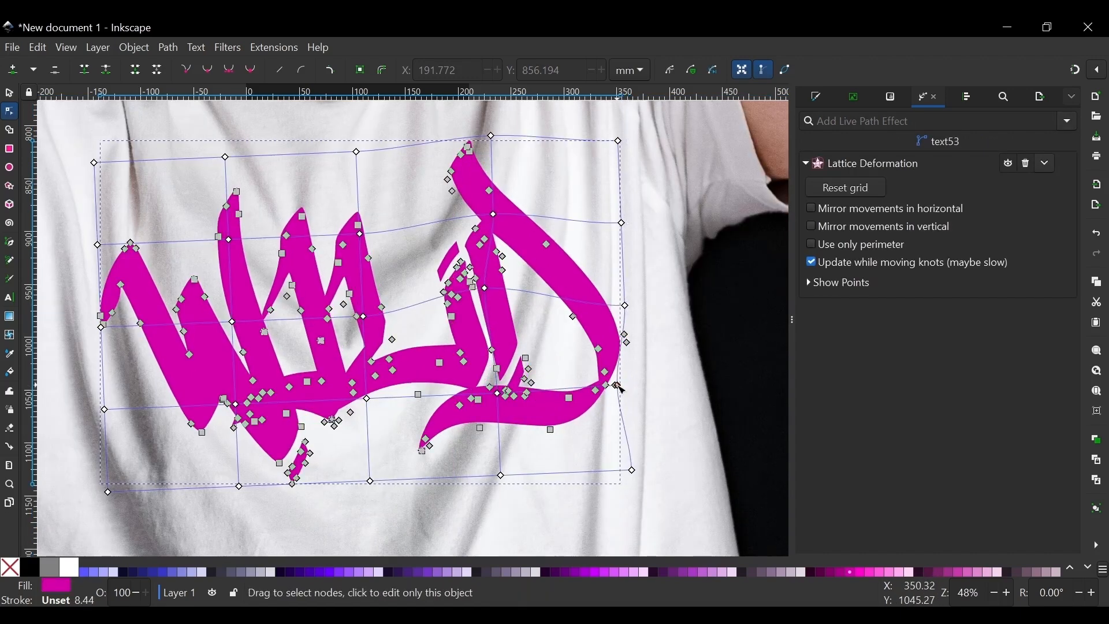
{"action": "left_click", "coordinate": [633, 330]}
{"action": "left_click", "coordinate": [617, 300]}
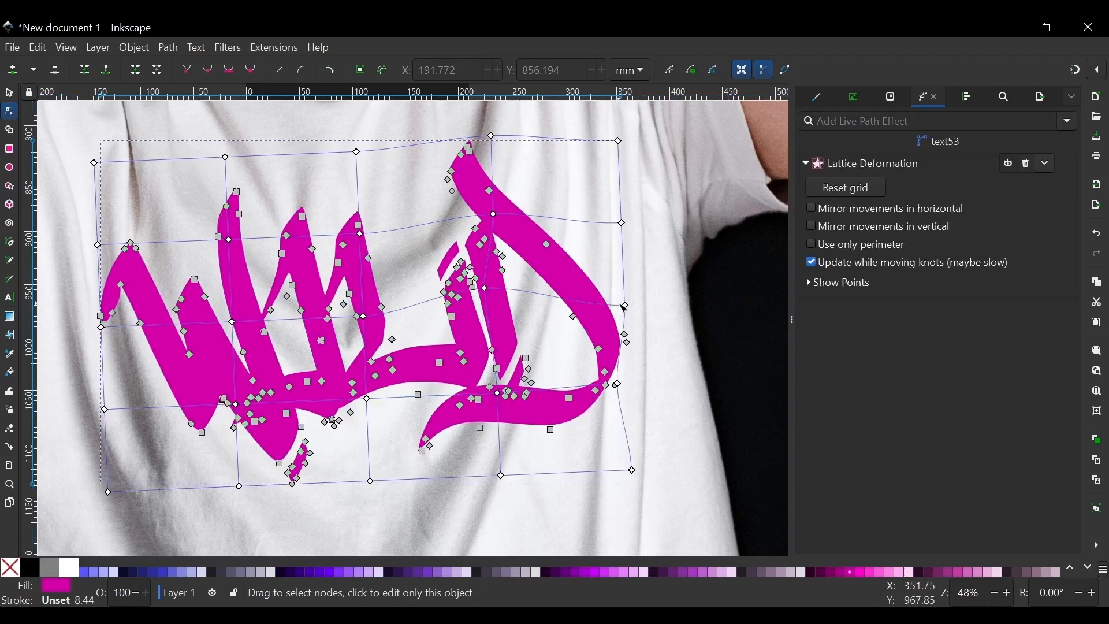
{"action": "left_click_drag", "start_coordinate": [627, 311], "coordinate": [624, 313]}
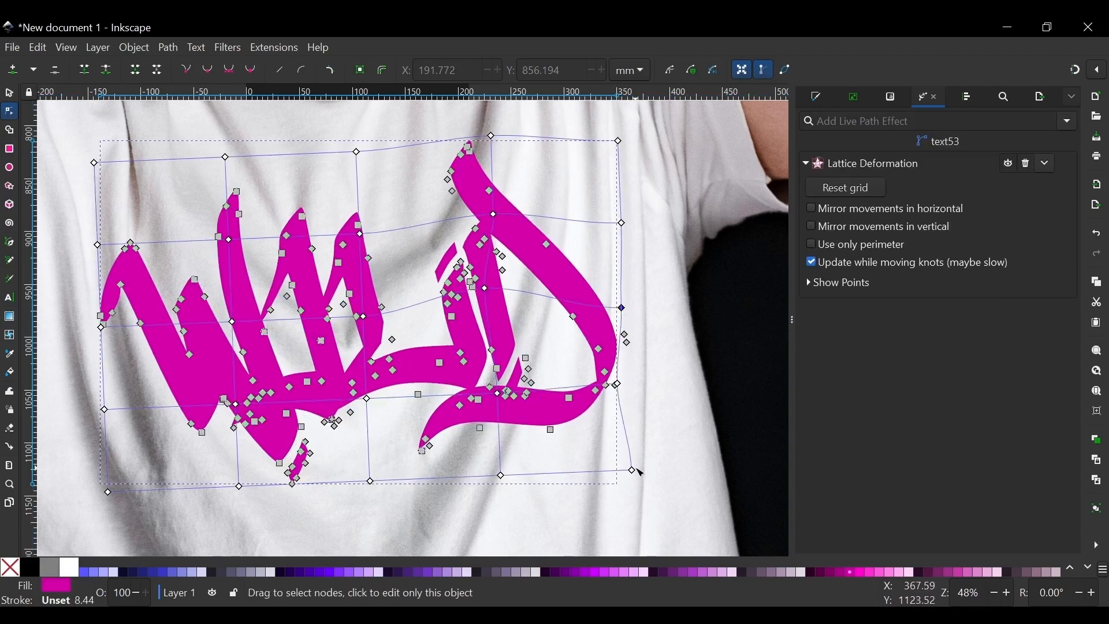
{"action": "left_click_drag", "start_coordinate": [634, 471], "coordinate": [632, 447]}
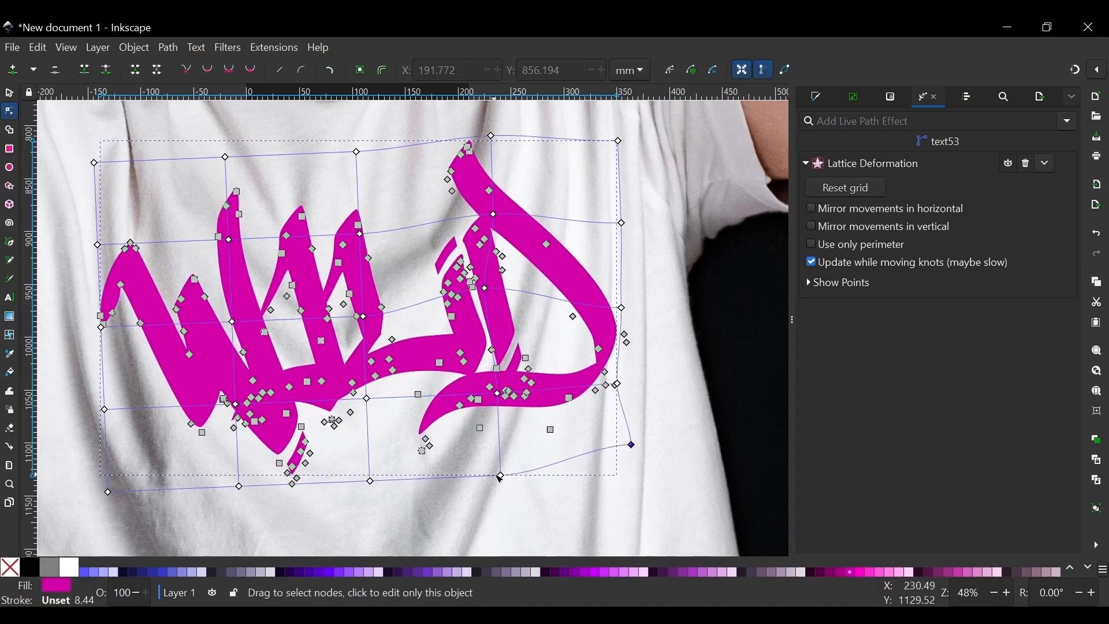
{"action": "left_click_drag", "start_coordinate": [501, 476], "coordinate": [511, 482]}
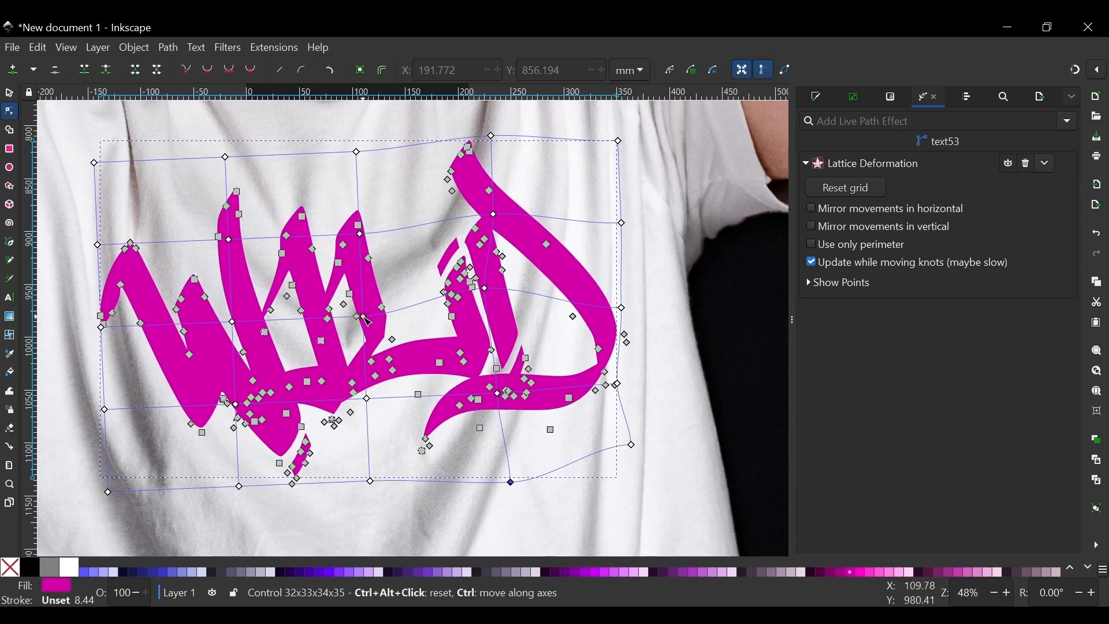
Bend the lattice's middle column around the L by moving its centre handle right and up and its two upper handles down.
{"action": "left_click_drag", "start_coordinate": [372, 315], "coordinate": [383, 317]}
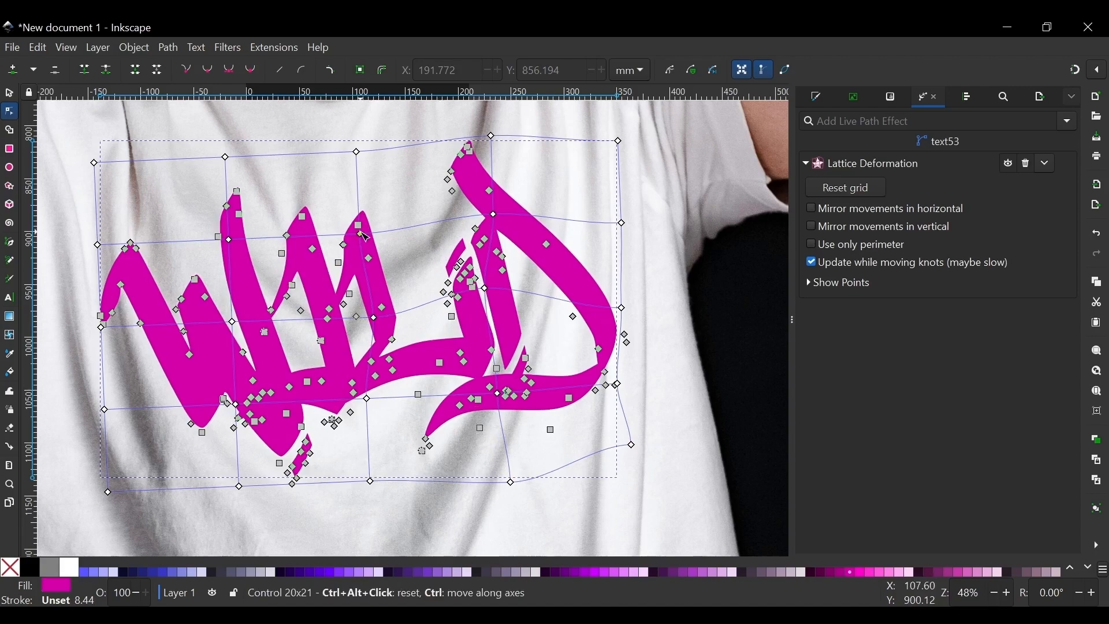
{"action": "left_click_drag", "start_coordinate": [359, 234], "coordinate": [364, 257]}
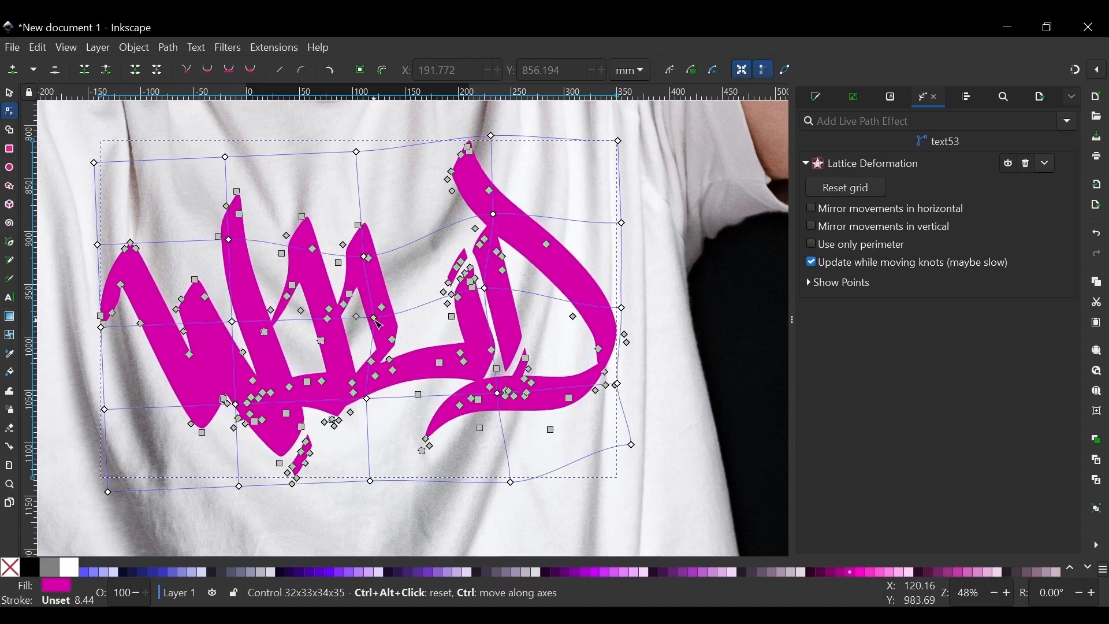
{"action": "key", "text": "Escape"}
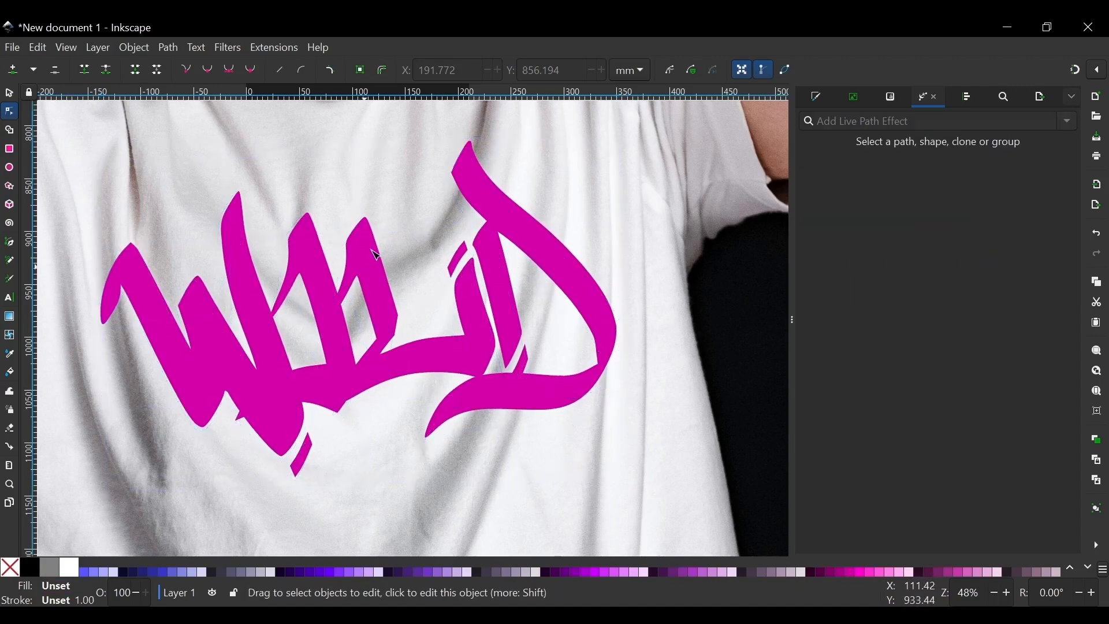
{"action": "left_click", "coordinate": [377, 256]}
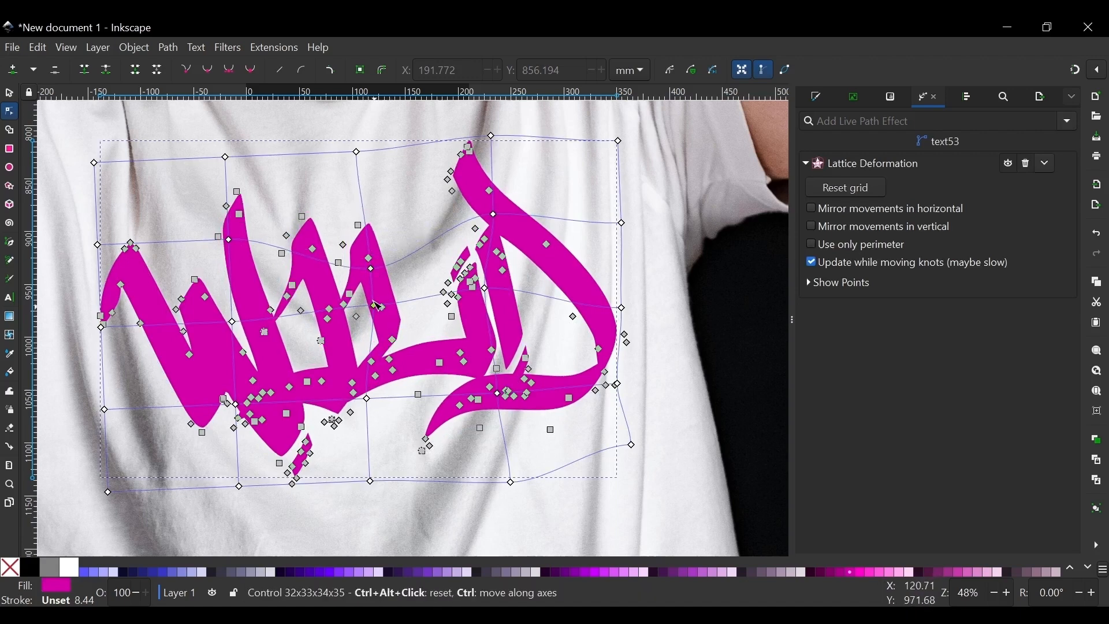
{"action": "left_click_drag", "start_coordinate": [375, 303], "coordinate": [373, 295]}
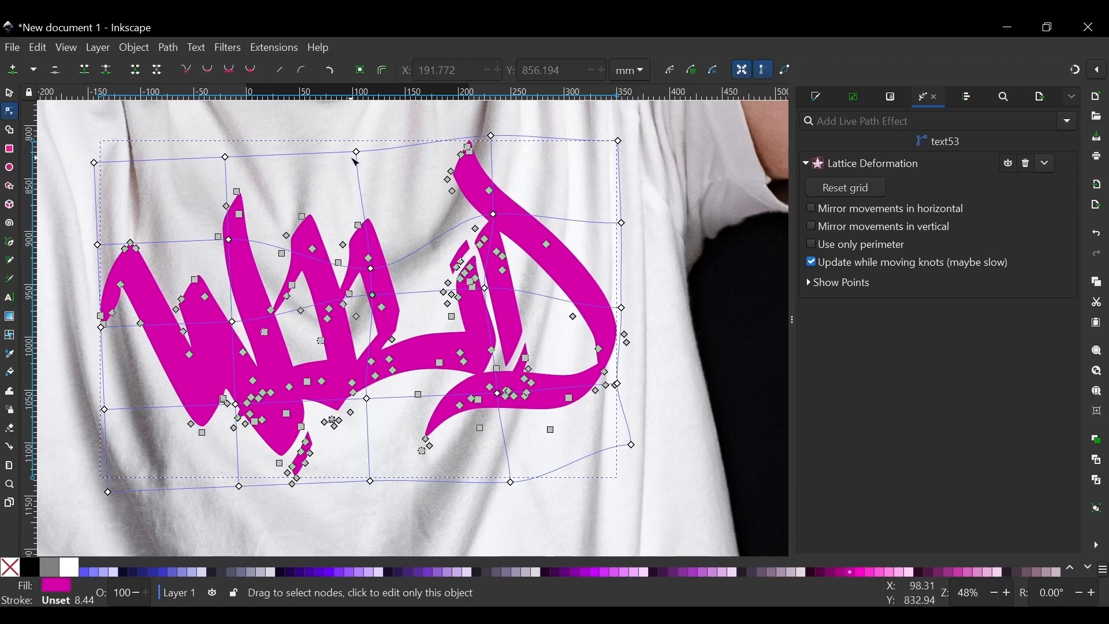
{"action": "left_click_drag", "start_coordinate": [357, 153], "coordinate": [357, 160]}
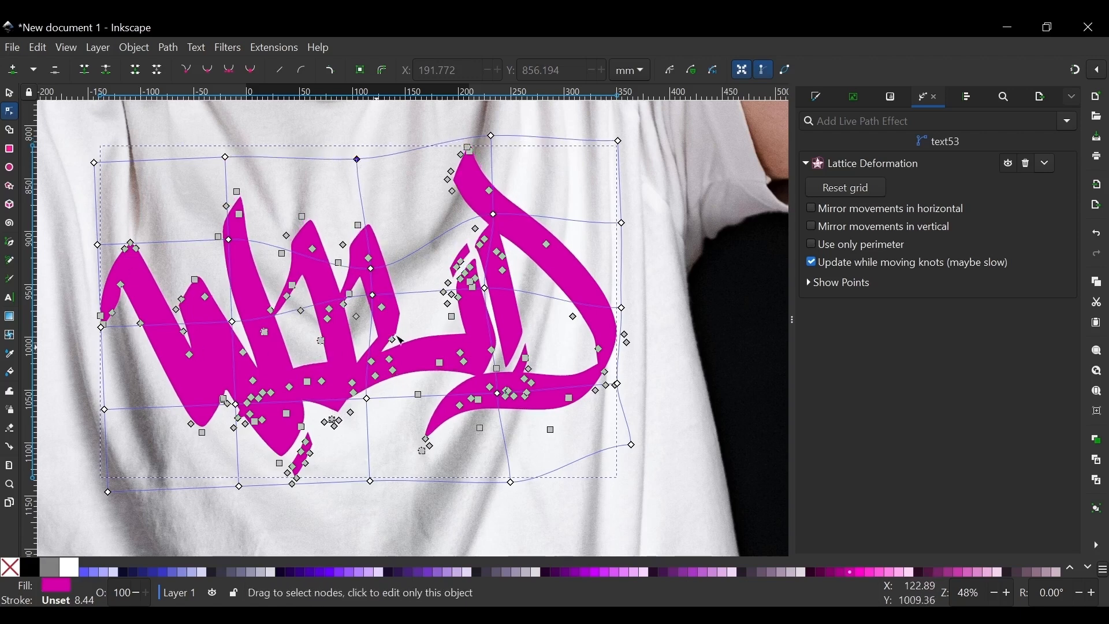
Pull the lattice's lower-left corner and the two left-edge handles above it inward, and nudge the left-edge handle below the top corner slightly outward.
{"action": "scroll", "coordinate": [399, 339], "scroll_direction": "down", "scroll_amount": 1}
{"action": "scroll", "coordinate": [250, 264], "scroll_direction": "up", "scroll_amount": 2}
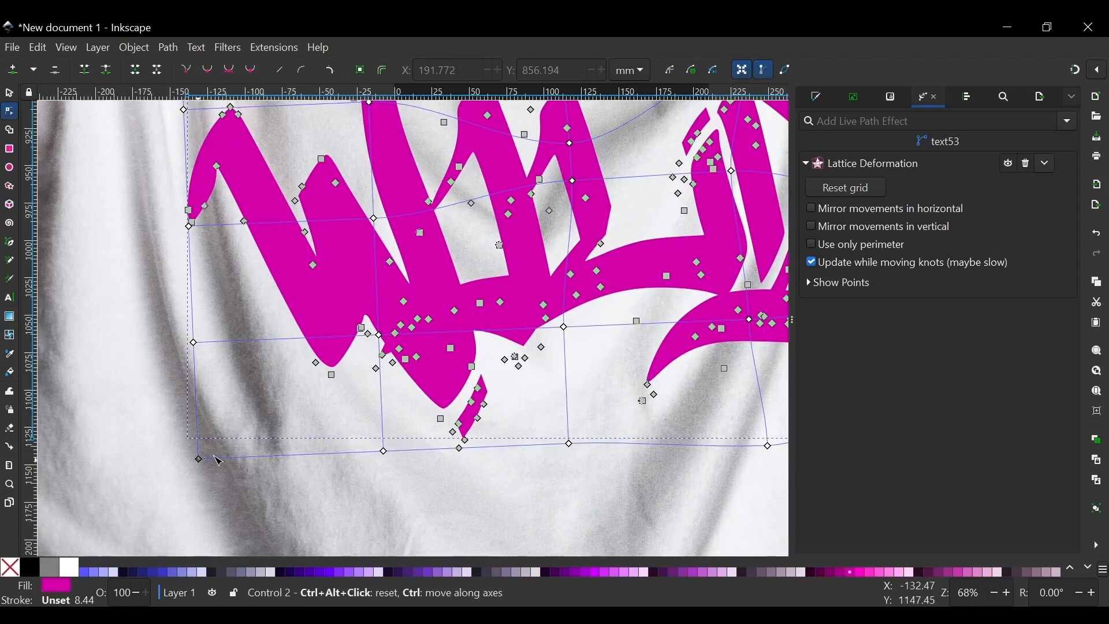
{"action": "left_click_drag", "start_coordinate": [218, 461], "coordinate": [243, 440]}
{"action": "scroll", "coordinate": [242, 427], "scroll_direction": "down", "scroll_amount": 1}
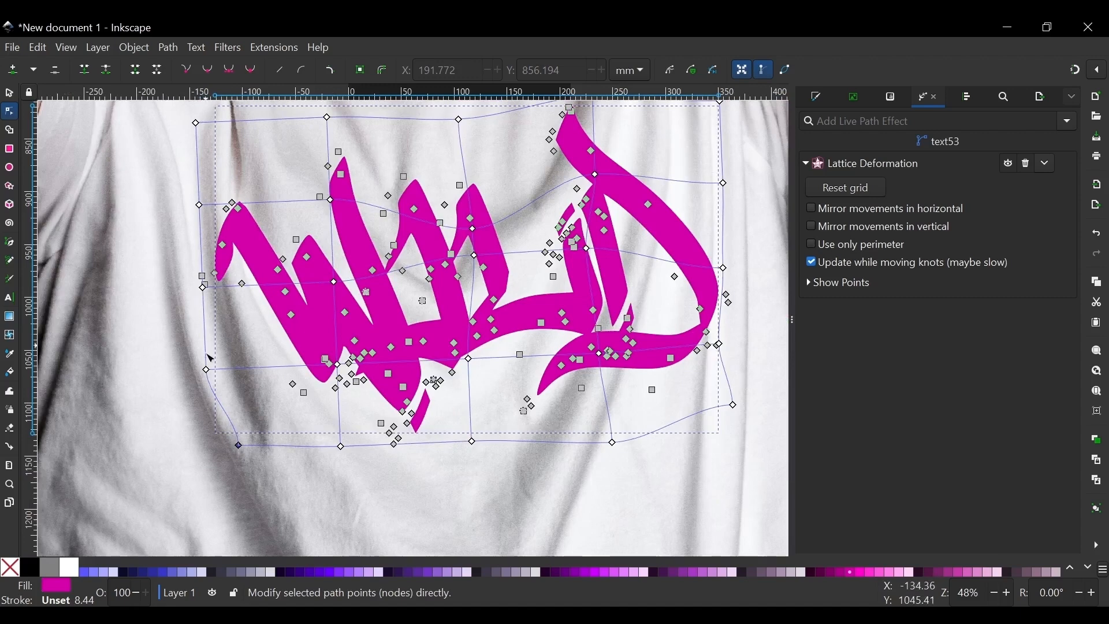
{"action": "left_click_drag", "start_coordinate": [206, 370], "coordinate": [224, 384]}
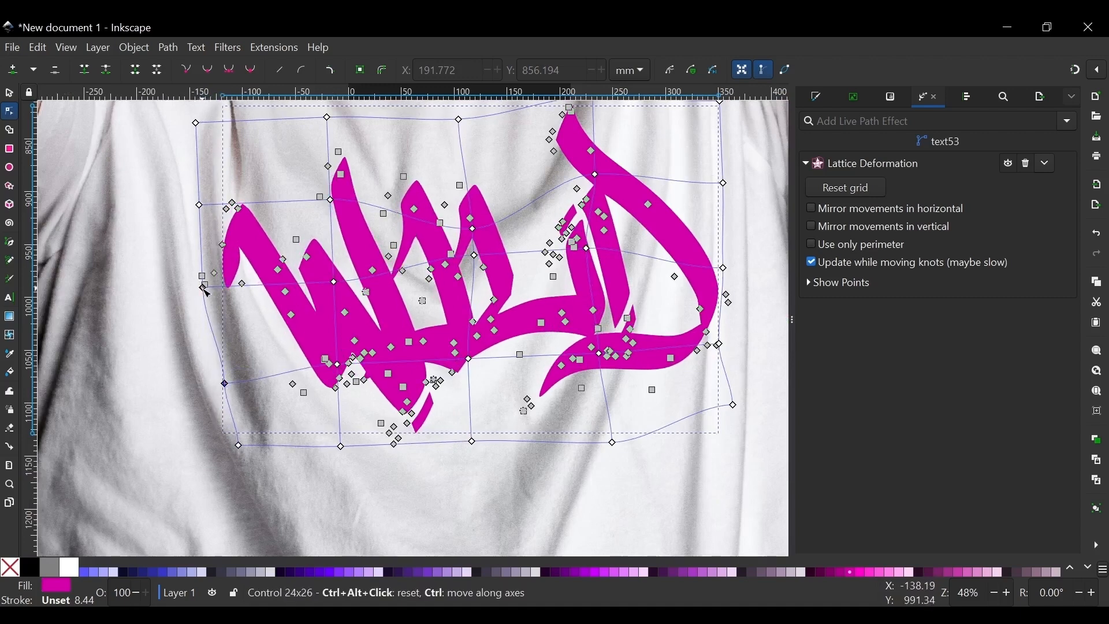
{"action": "left_click_drag", "start_coordinate": [205, 288], "coordinate": [215, 301]}
{"action": "mouse_move", "coordinate": [200, 206]}
{"action": "left_mouse_down"}
{"action": "mouse_move", "coordinate": [202, 220]}
{"action": "mouse_move", "coordinate": [193, 204]}
{"action": "left_mouse_up"}
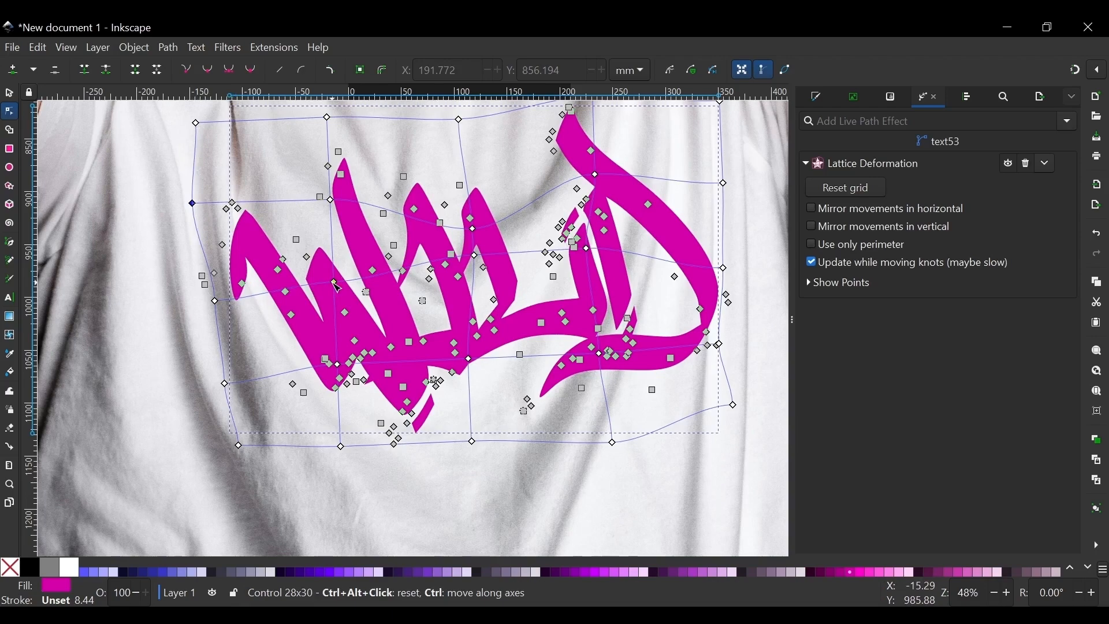
Shift the second lattice column's centre handle left and its bottom handle up and left, and move the left-edge middle handle and bottom corner slightly outward.
{"action": "left_click_drag", "start_coordinate": [337, 285], "coordinate": [322, 287]}
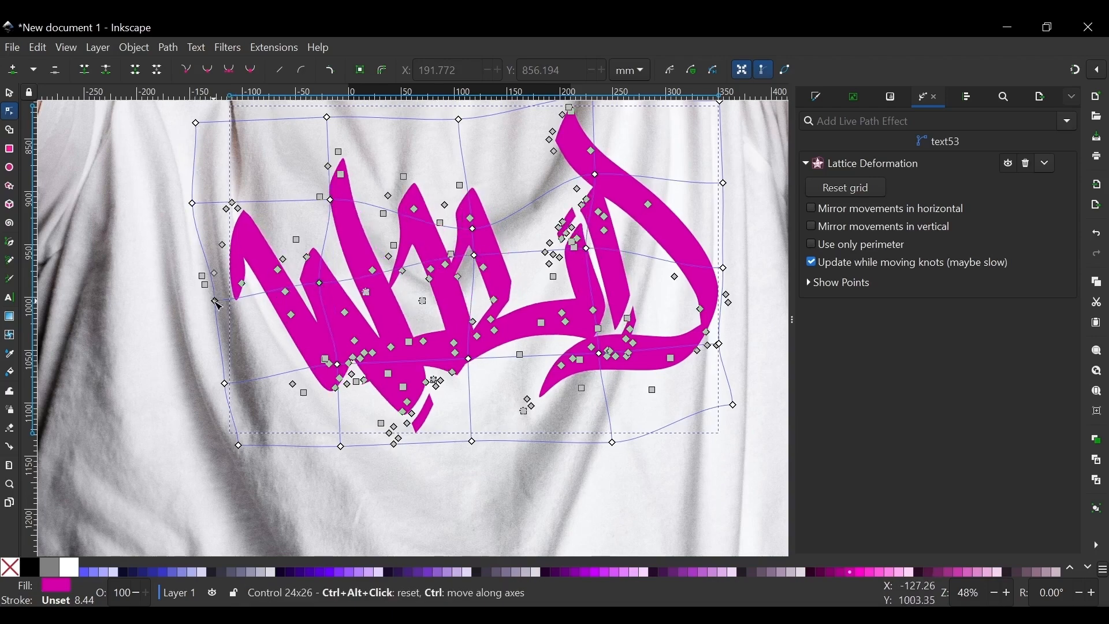
{"action": "left_click_drag", "start_coordinate": [214, 301], "coordinate": [207, 307]}
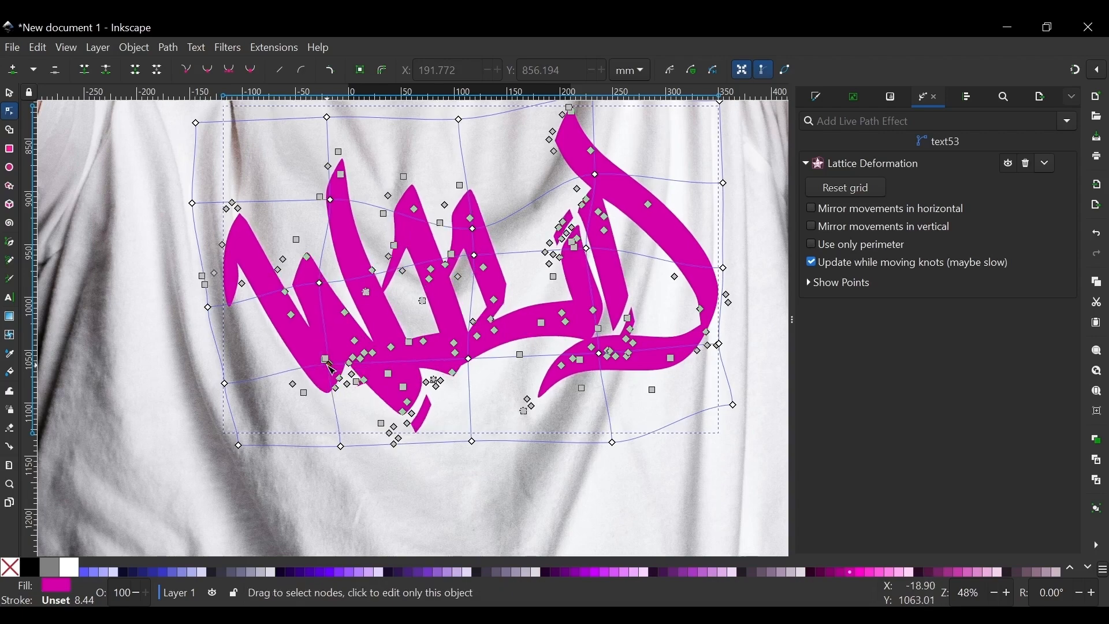
{"action": "left_click_drag", "start_coordinate": [341, 446], "coordinate": [323, 428]}
{"action": "left_click", "coordinate": [257, 453]}
{"action": "left_click", "coordinate": [296, 341]}
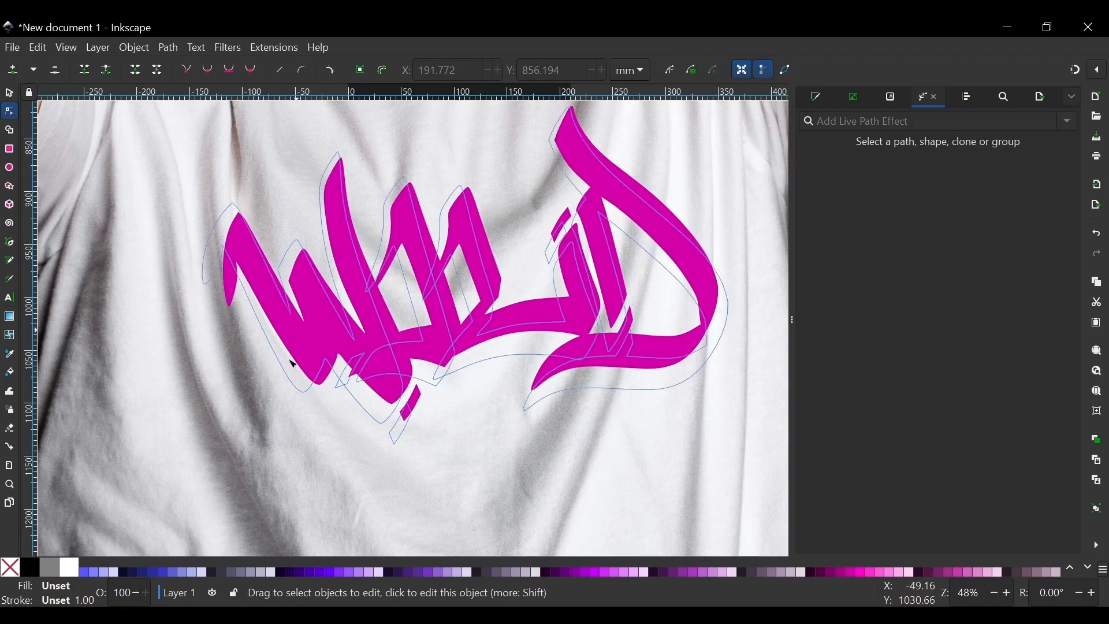
{"action": "left_click_drag", "start_coordinate": [240, 447], "coordinate": [233, 445]}
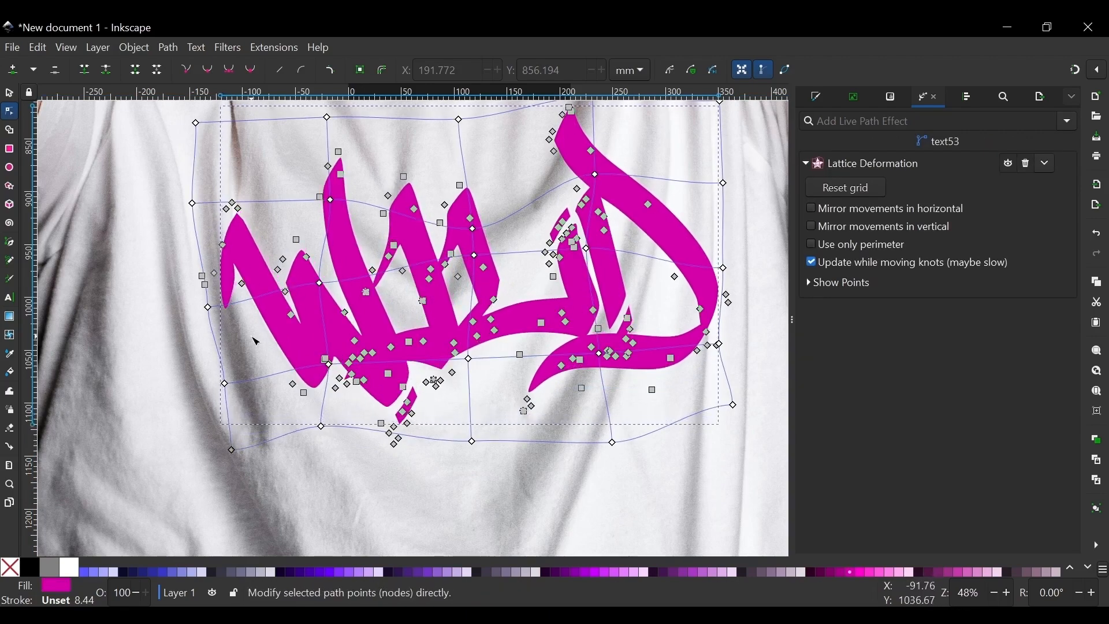
{"action": "scroll", "coordinate": [254, 341], "scroll_direction": "down", "scroll_amount": 1}
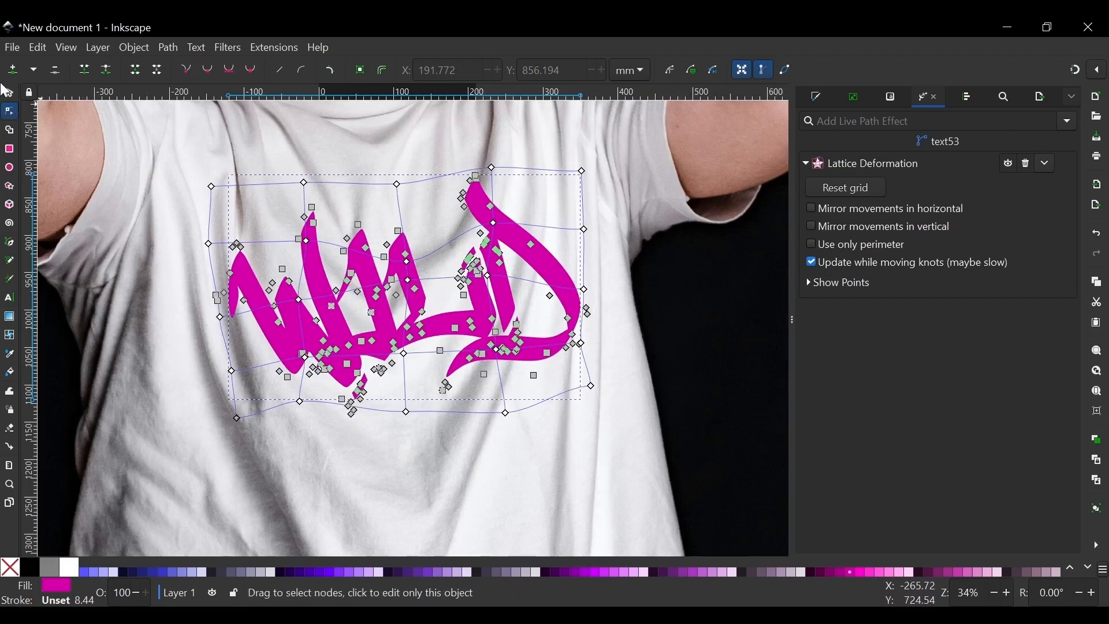
Switch to the Selector tool and examine how the warped lettering sits on the shirt at several magnifications.
{"action": "left_click", "coordinate": [10, 93]}
{"action": "scroll", "coordinate": [587, 329], "scroll_direction": "down", "scroll_amount": 1}
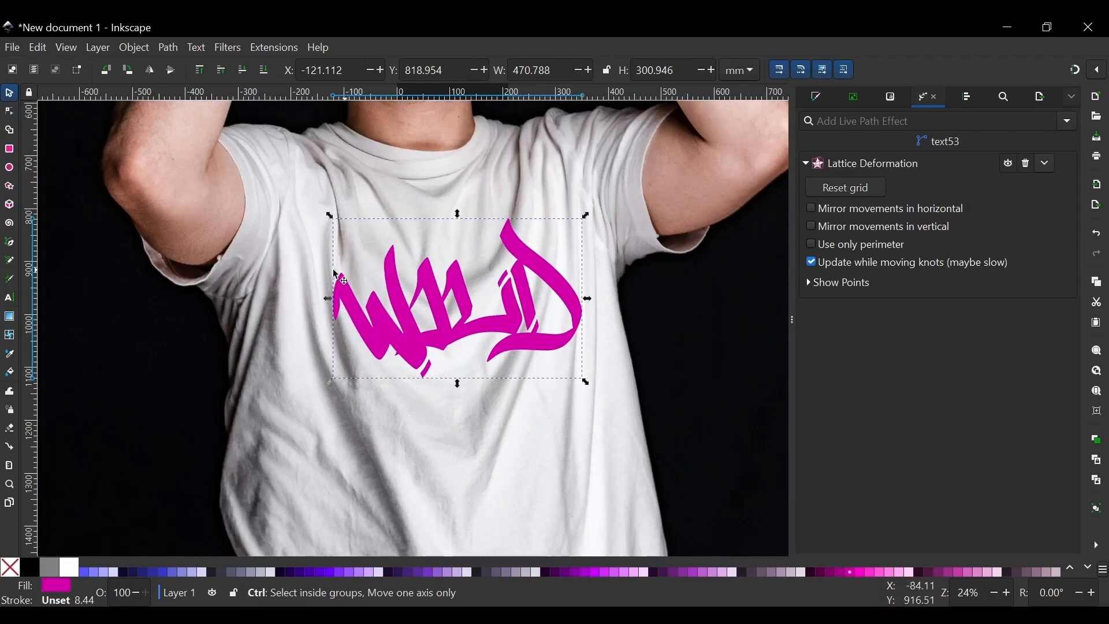
{"action": "scroll", "coordinate": [412, 289], "scroll_direction": "down", "scroll_amount": 1}
{"action": "scroll", "coordinate": [413, 289], "scroll_direction": "up", "scroll_amount": 3}
{"action": "scroll", "coordinate": [433, 317], "scroll_direction": "down", "scroll_amount": 2}
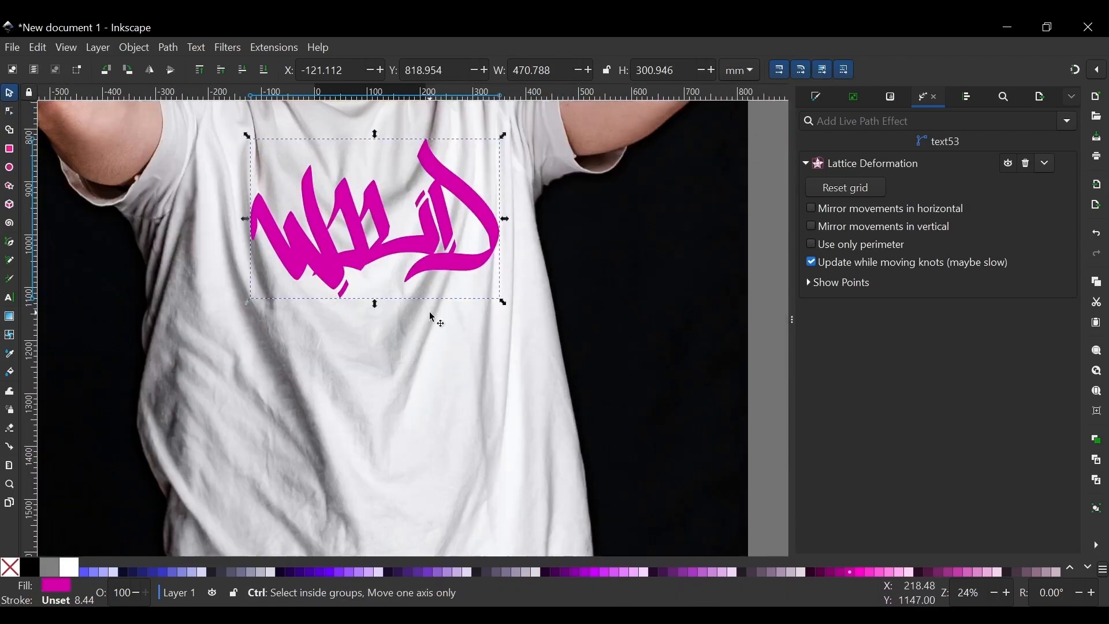
{"action": "scroll", "coordinate": [400, 276], "scroll_direction": "down", "scroll_amount": 1}
{"action": "scroll", "coordinate": [383, 185], "scroll_direction": "up", "scroll_amount": 1}
{"action": "left_click", "coordinate": [448, 229]}
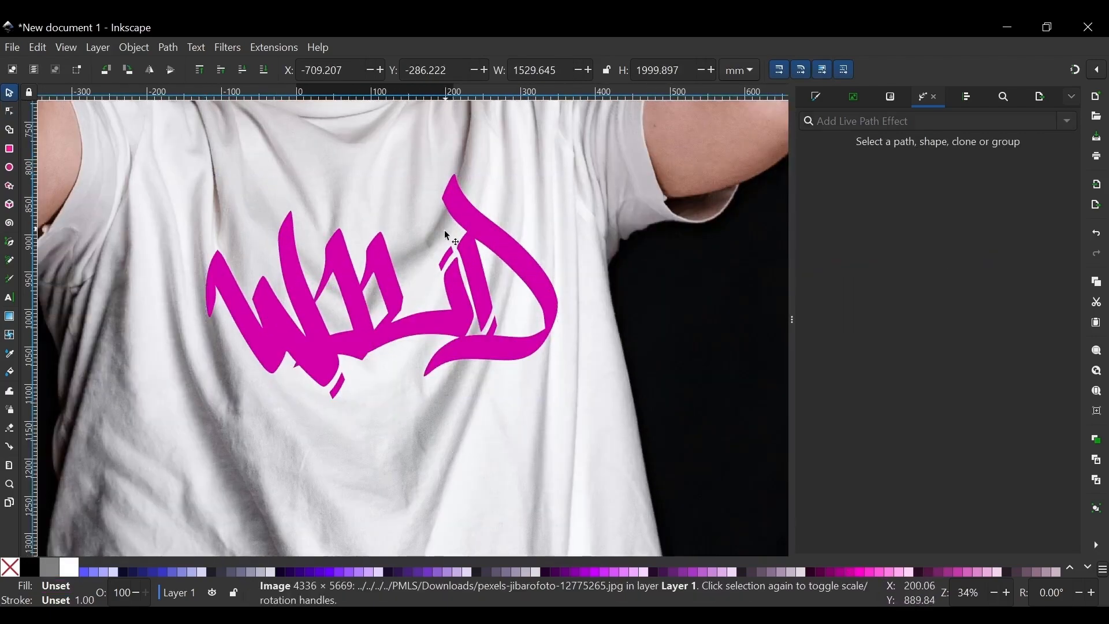
{"action": "scroll", "coordinate": [436, 350], "scroll_direction": "down", "scroll_amount": 1}
{"action": "scroll", "coordinate": [411, 269], "scroll_direction": "up", "scroll_amount": 4}
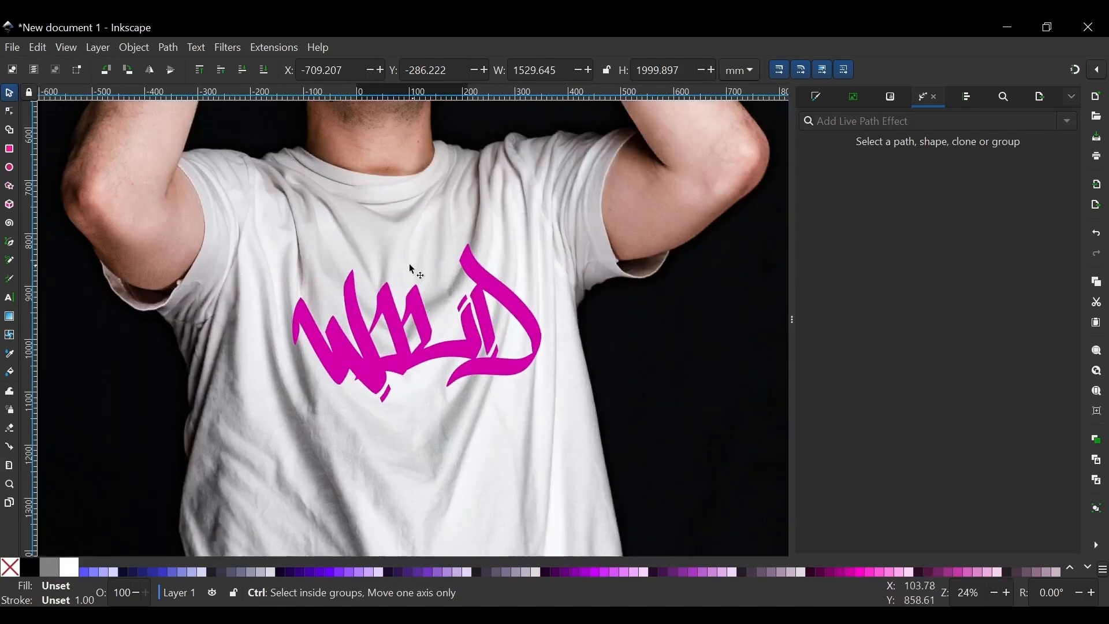
{"action": "scroll", "coordinate": [441, 302], "scroll_direction": "down", "scroll_amount": 2}
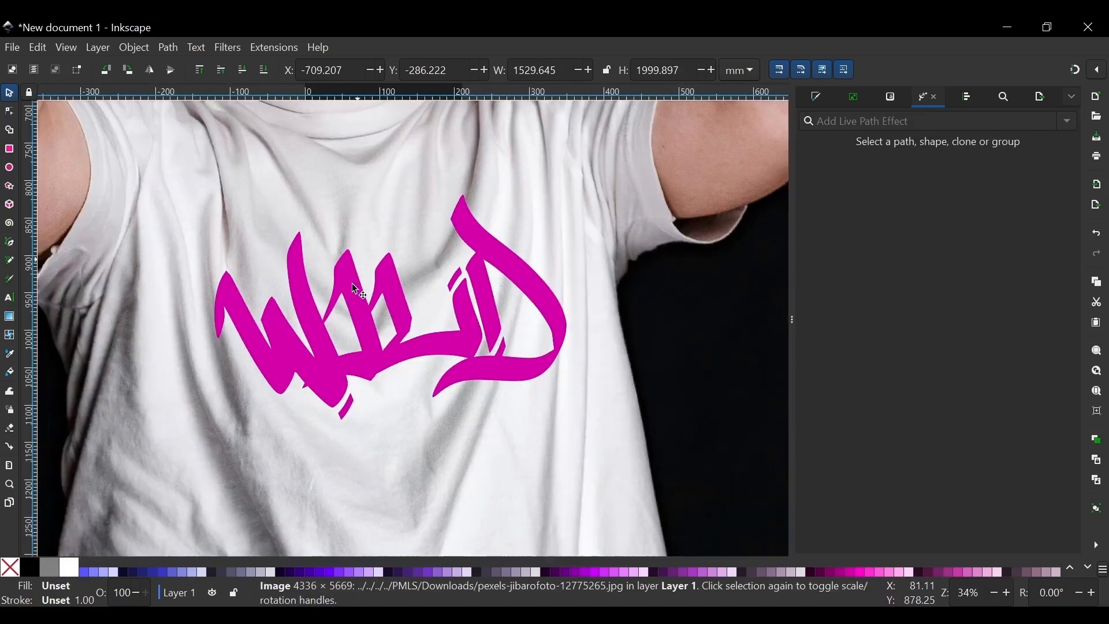
{"action": "scroll", "coordinate": [383, 295], "scroll_direction": "up", "scroll_amount": 1}
{"action": "scroll", "coordinate": [388, 256], "scroll_direction": "down", "scroll_amount": 2}
{"action": "scroll", "coordinate": [388, 256], "scroll_direction": "up", "scroll_amount": 1}
{"action": "scroll", "coordinate": [399, 257], "scroll_direction": "down", "scroll_amount": 1}
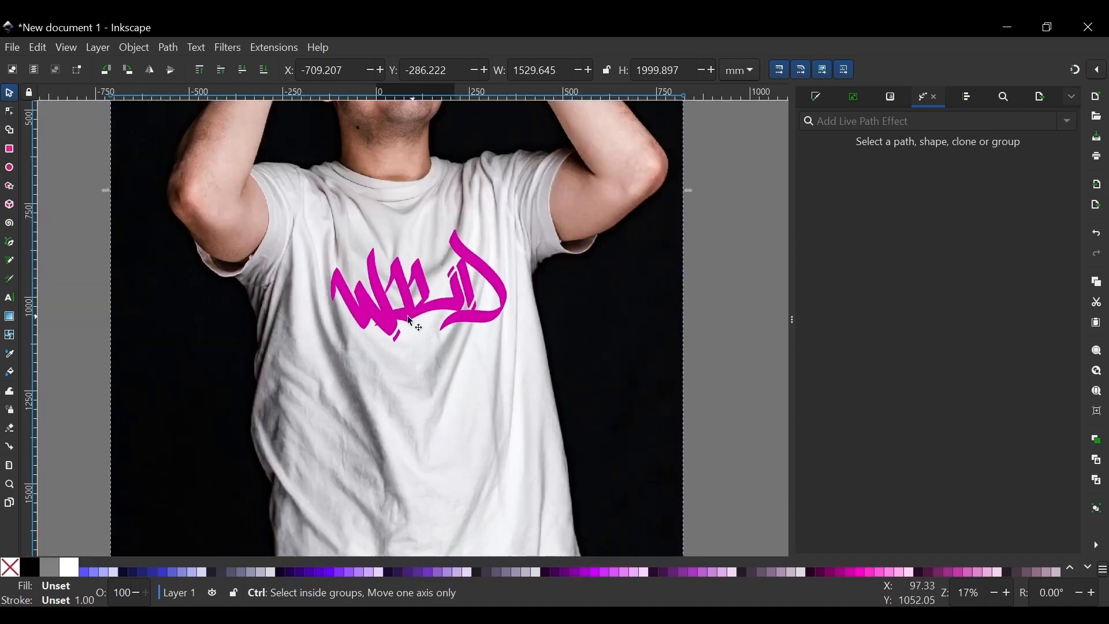
{"action": "scroll", "coordinate": [439, 259], "scroll_direction": "down", "scroll_amount": 1}
{"action": "scroll", "coordinate": [439, 258], "scroll_direction": "up", "scroll_amount": 1}
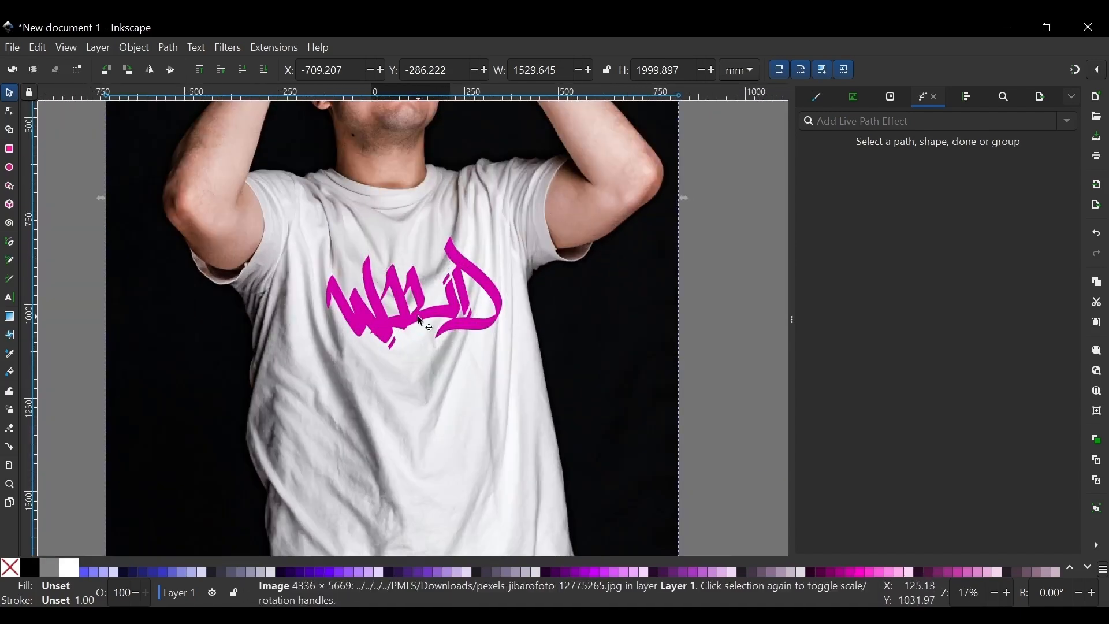
Move the lettering slightly left on the shirt to X -121.752 mm, and deselect it.
{"action": "left_click", "coordinate": [414, 286]}
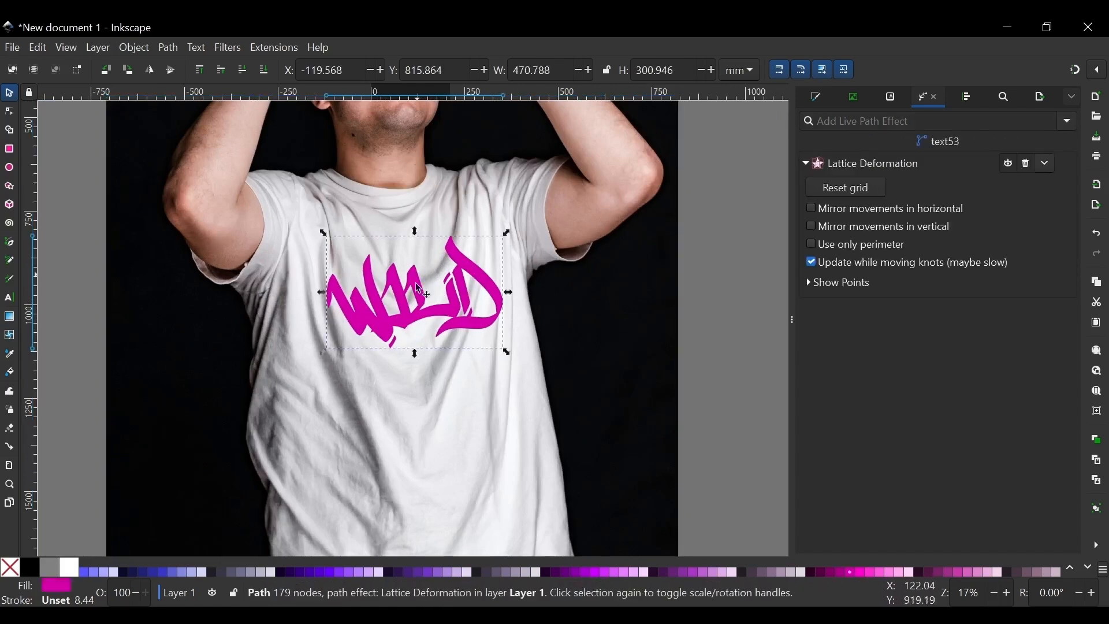
{"action": "scroll", "coordinate": [422, 271], "scroll_direction": "up", "scroll_amount": 2}
{"action": "scroll", "coordinate": [424, 254], "scroll_direction": "down", "scroll_amount": 1}
{"action": "scroll", "coordinate": [410, 256], "scroll_direction": "up", "scroll_amount": 1}
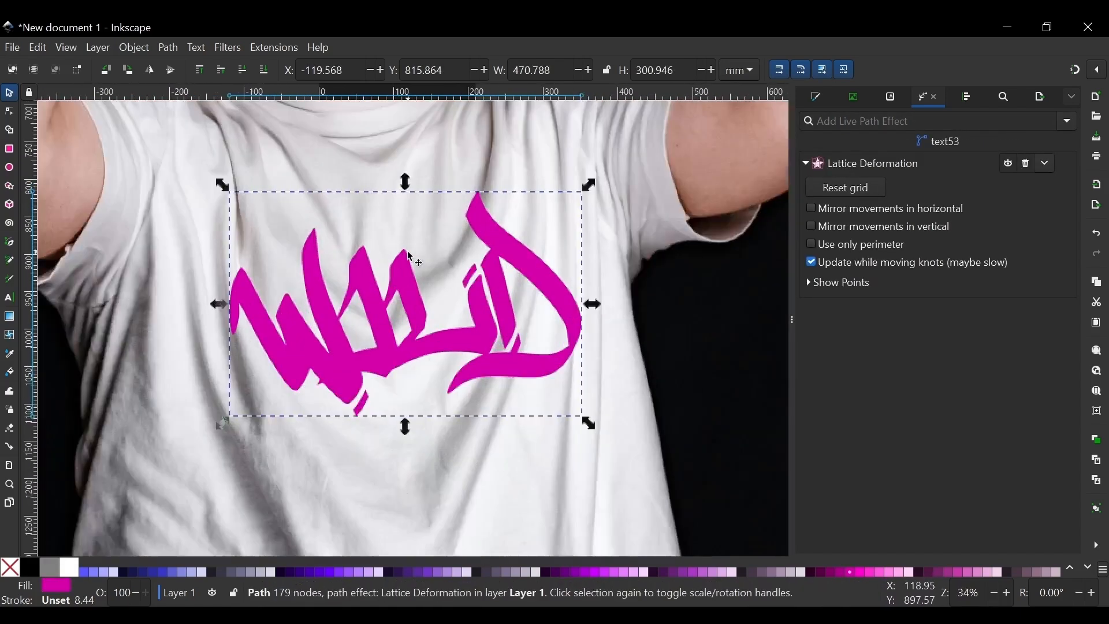
{"action": "scroll", "coordinate": [414, 253], "scroll_direction": "up", "scroll_amount": 1}
{"action": "left_click_drag", "start_coordinate": [519, 219], "coordinate": [516, 219]}
{"action": "scroll", "coordinate": [327, 223], "scroll_direction": "down", "scroll_amount": 2}
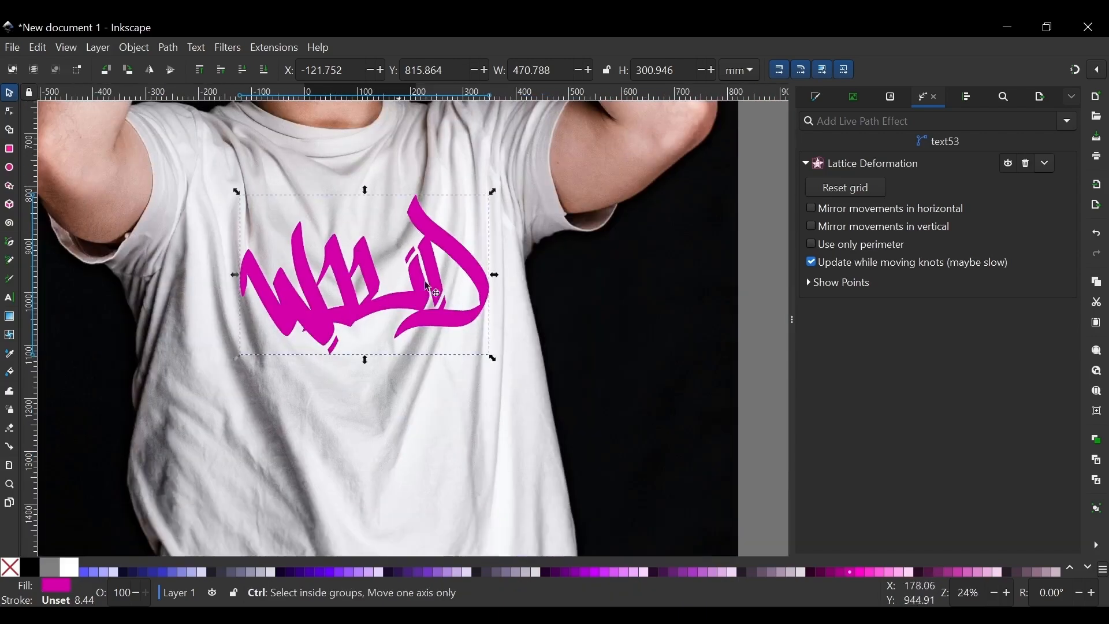
{"action": "scroll", "coordinate": [429, 287], "scroll_direction": "down", "scroll_amount": 2}
{"action": "left_click", "coordinate": [619, 272]}
{"action": "scroll", "coordinate": [298, 279], "scroll_direction": "up", "scroll_amount": 2}
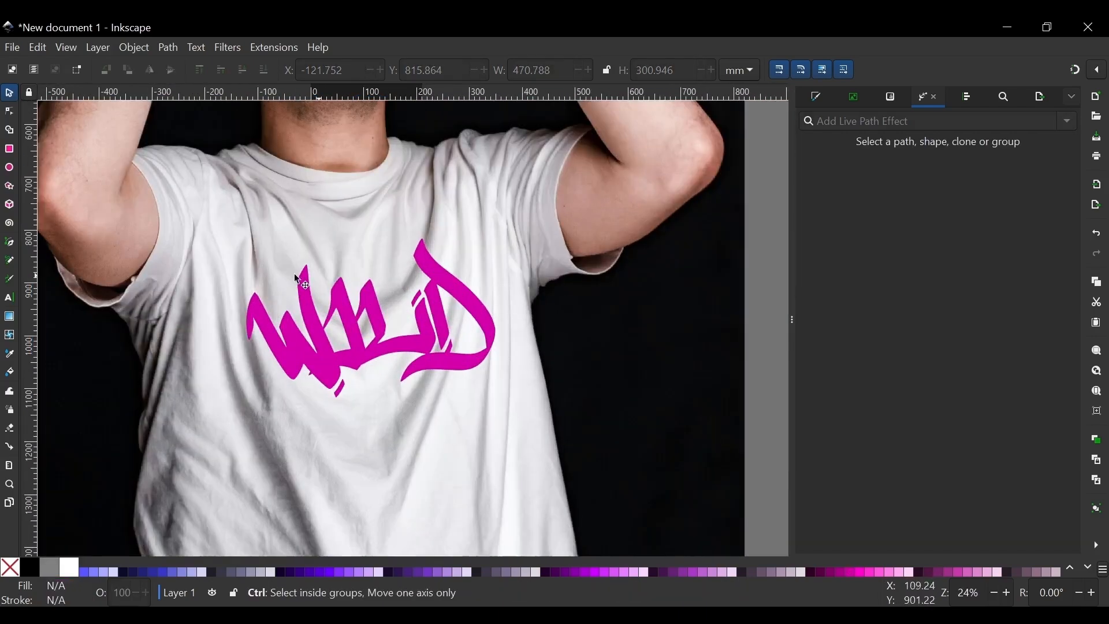
{"action": "scroll", "coordinate": [435, 291], "scroll_direction": "down", "scroll_amount": 1}
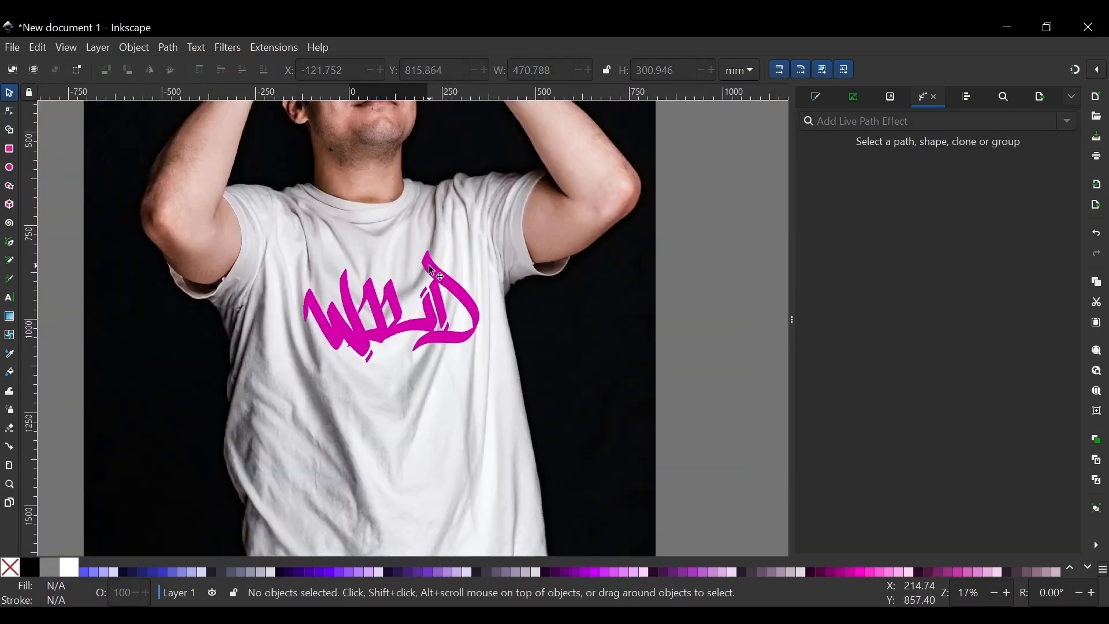
Set the blend mode of the "Wild" lettering to Soft Light.
{"action": "left_click", "coordinate": [369, 270]}
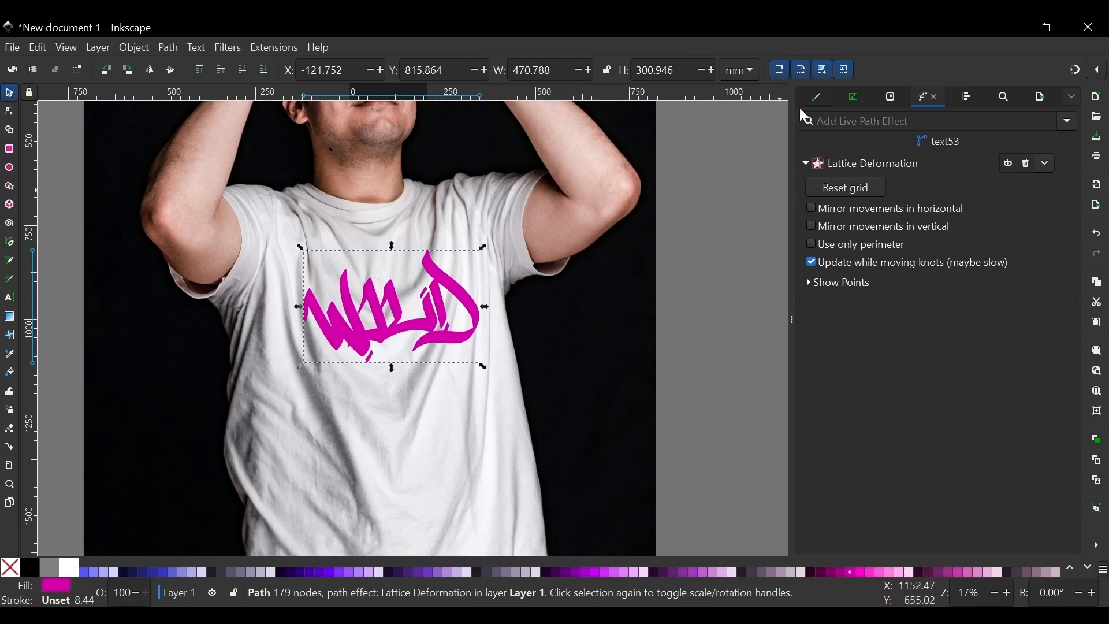
{"action": "left_click", "coordinate": [820, 96]}
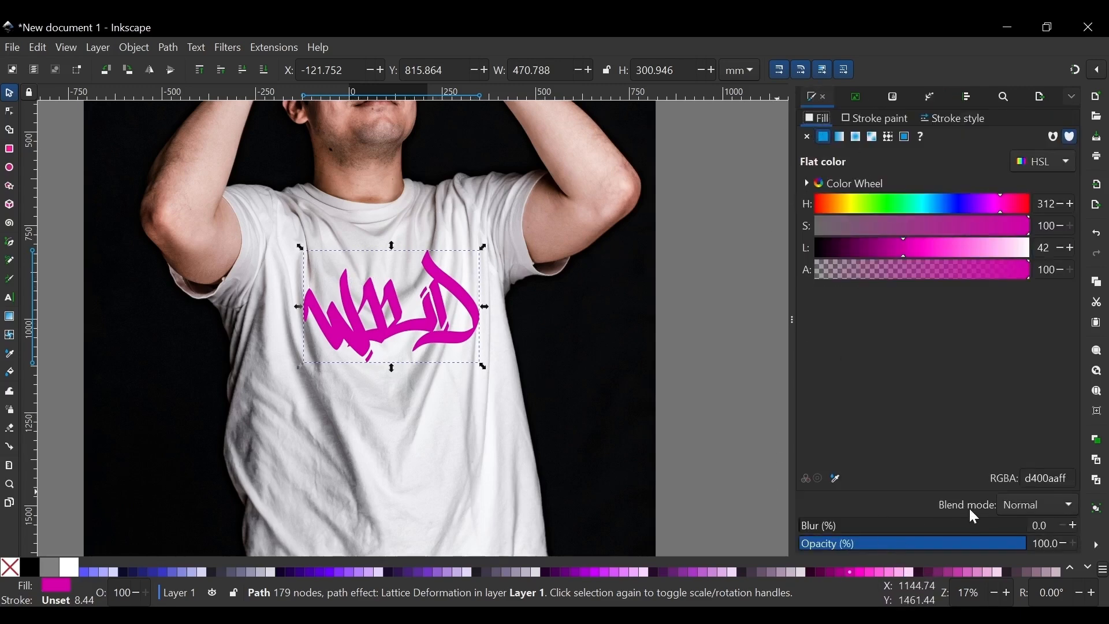
{"action": "left_click", "coordinate": [1052, 501]}
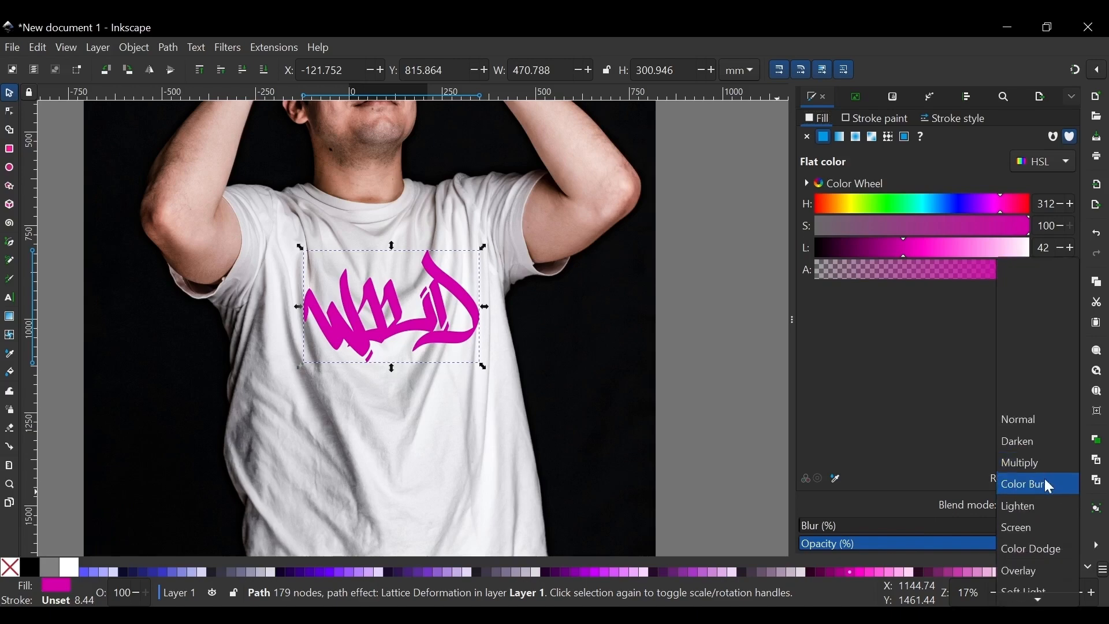
{"action": "scroll", "coordinate": [1029, 502], "scroll_direction": "down", "scroll_amount": 1}
{"action": "left_click", "coordinate": [1031, 485]}
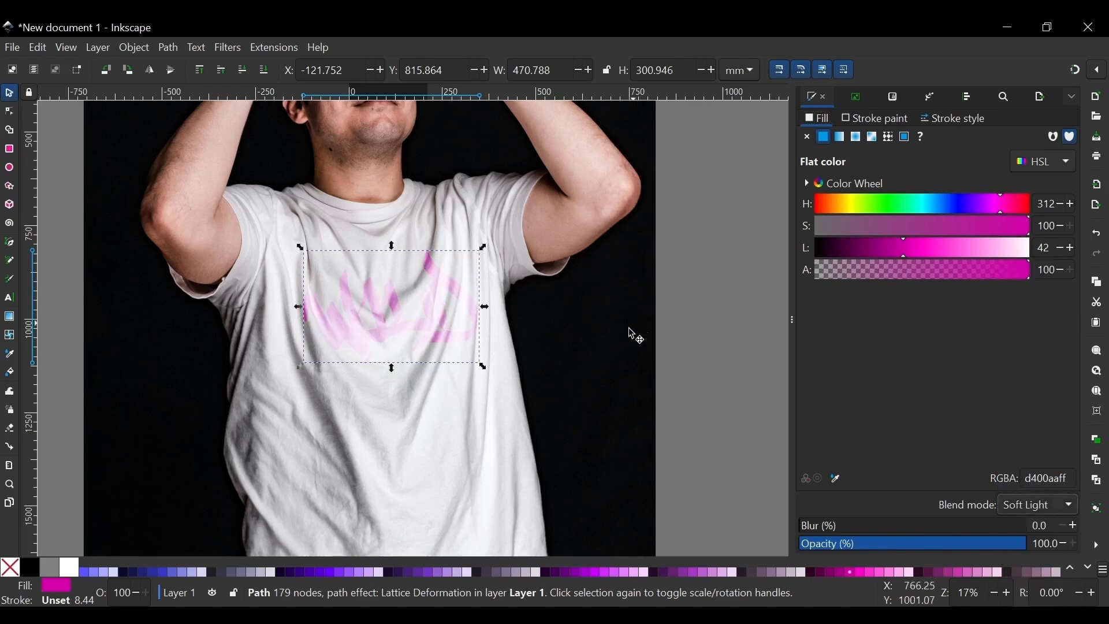
Duplicate the Soft Light lettering in place to strengthen its pink colour on the shirt, and check it at several magnifications.
{"action": "scroll", "coordinate": [383, 329], "scroll_direction": "down", "scroll_amount": 2}
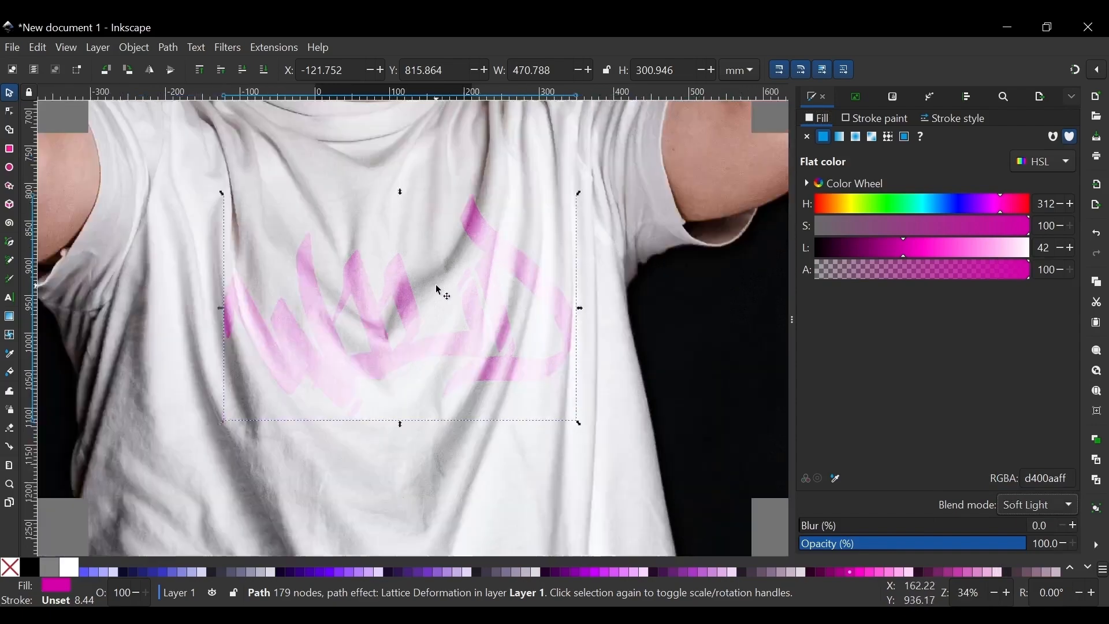
{"action": "scroll", "coordinate": [370, 301], "scroll_direction": "up", "scroll_amount": 2}
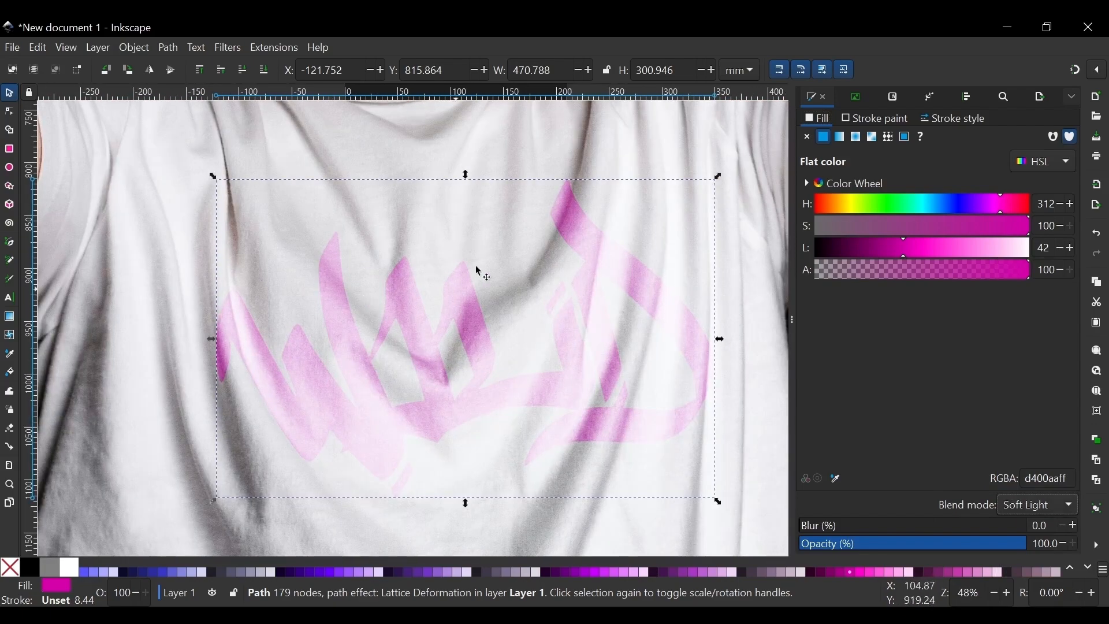
{"action": "scroll", "coordinate": [441, 269], "scroll_direction": "down", "scroll_amount": 2}
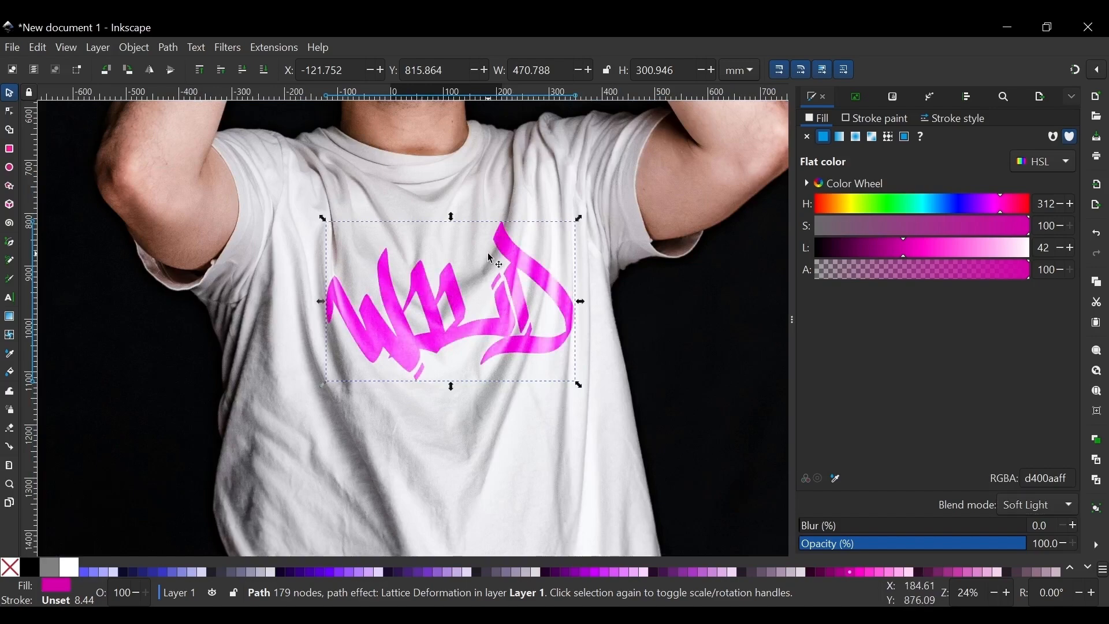
{"action": "scroll", "coordinate": [447, 312], "scroll_direction": "down", "scroll_amount": 2}
{"action": "scroll", "coordinate": [457, 316], "scroll_direction": "up", "scroll_amount": 2}
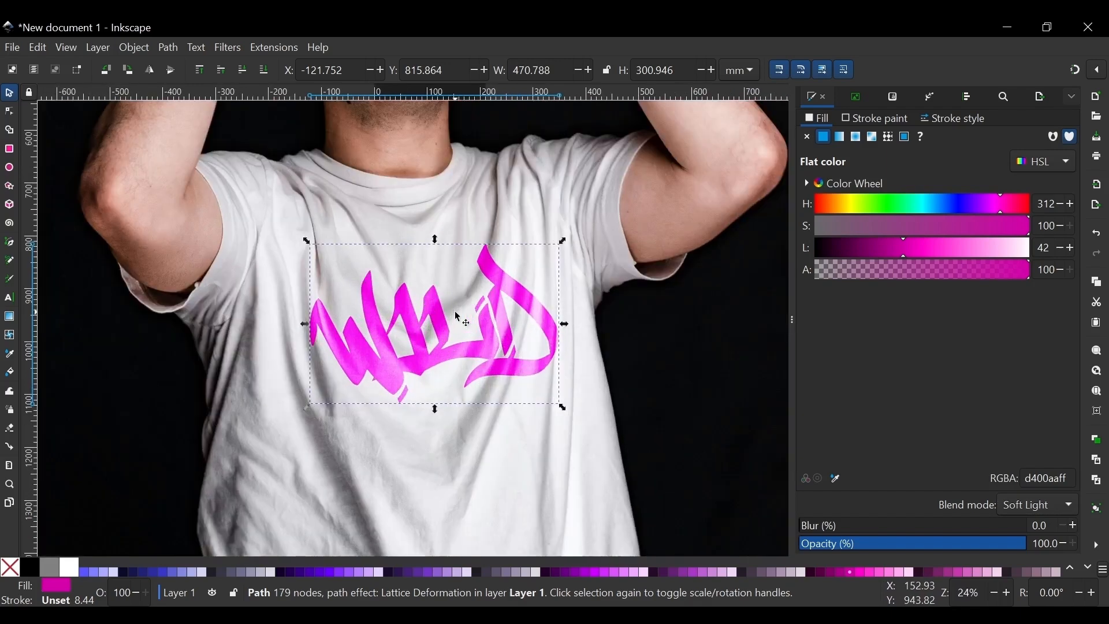
{"action": "scroll", "coordinate": [428, 337], "scroll_direction": "down", "scroll_amount": 2}
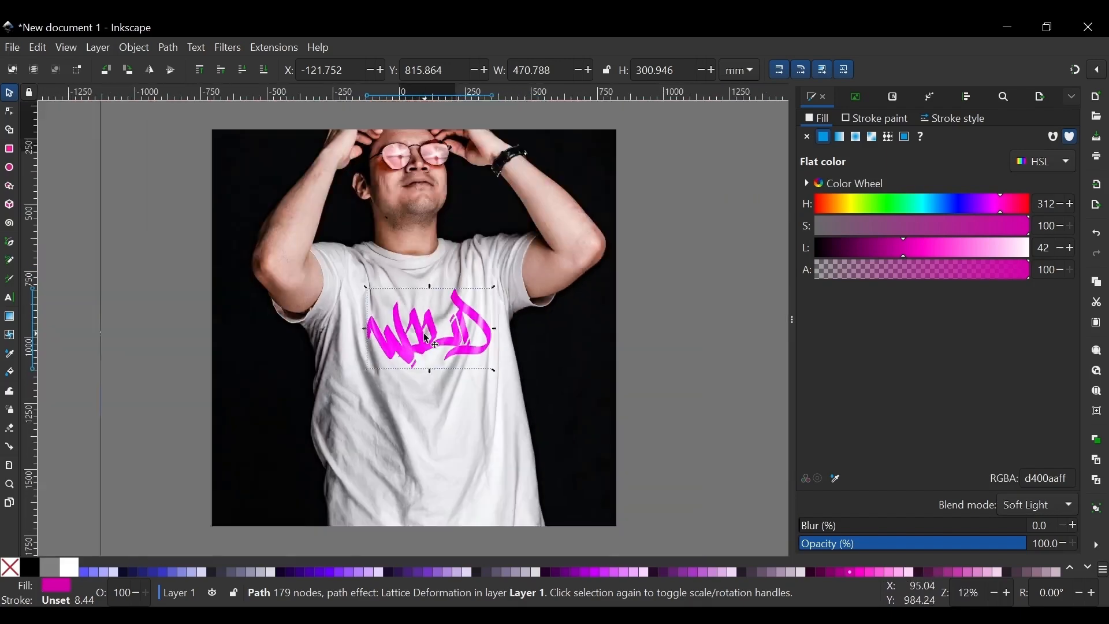
{"action": "scroll", "coordinate": [430, 340], "scroll_direction": "up", "scroll_amount": 3}
{"action": "scroll", "coordinate": [461, 359], "scroll_direction": "down", "scroll_amount": 1}
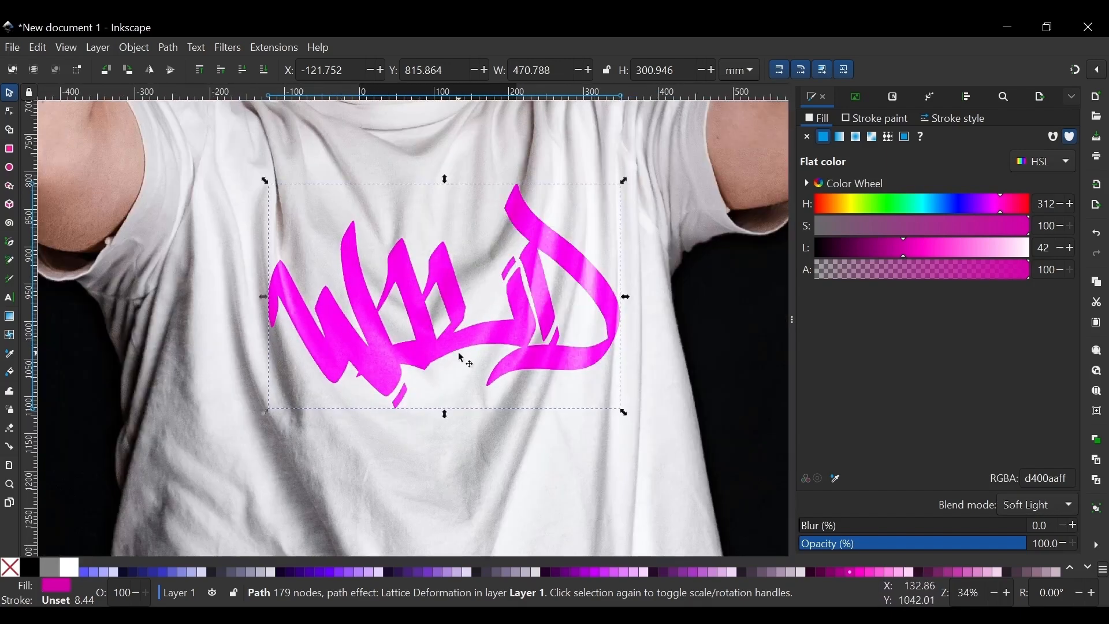
Examine the blended print over the fabric folds with nothing selected, and select the lettering again.
{"action": "key", "text": "Escape"}
{"action": "scroll", "coordinate": [417, 324], "scroll_direction": "down", "scroll_amount": 2}
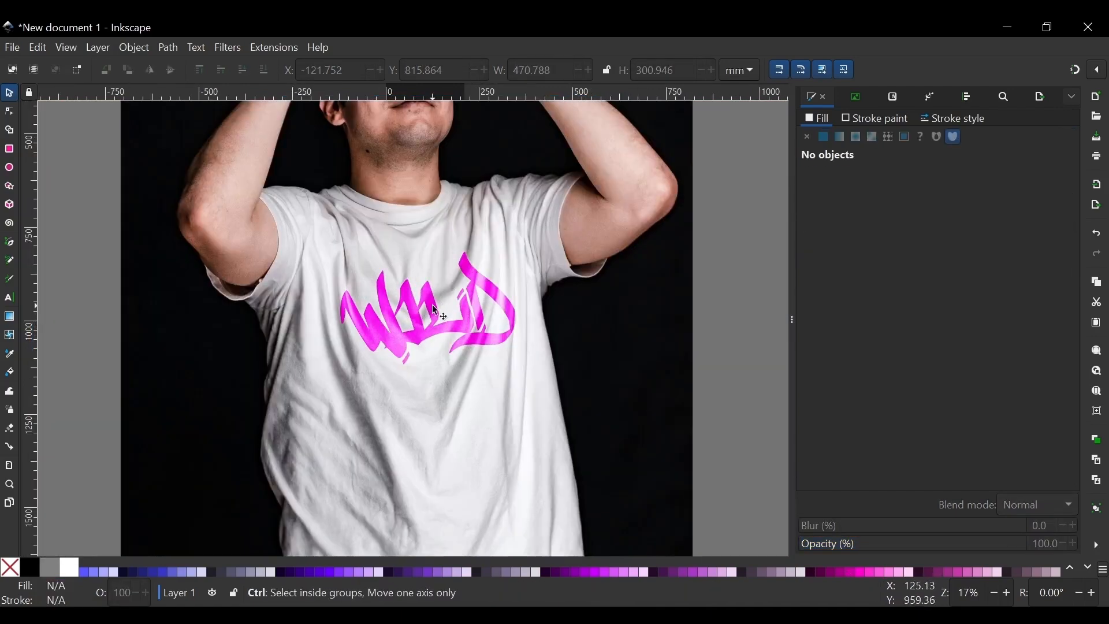
{"action": "scroll", "coordinate": [423, 312], "scroll_direction": "up", "scroll_amount": 2}
{"action": "scroll", "coordinate": [424, 303], "scroll_direction": "down", "scroll_amount": 2}
{"action": "scroll", "coordinate": [427, 298], "scroll_direction": "up", "scroll_amount": 2}
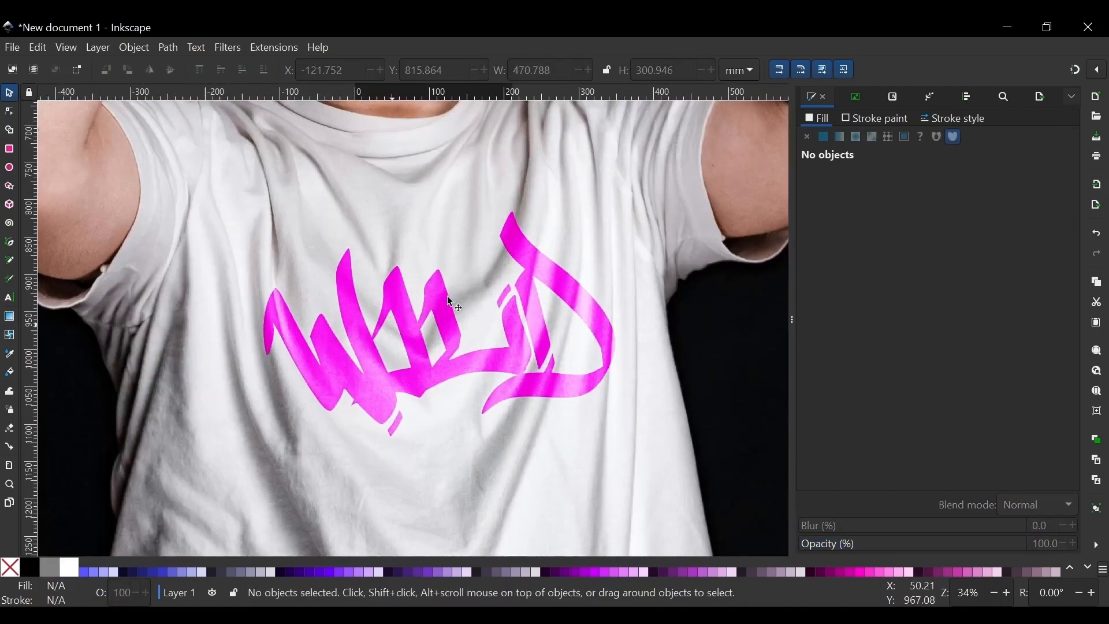
{"action": "scroll", "coordinate": [450, 314], "scroll_direction": "down", "scroll_amount": 1}
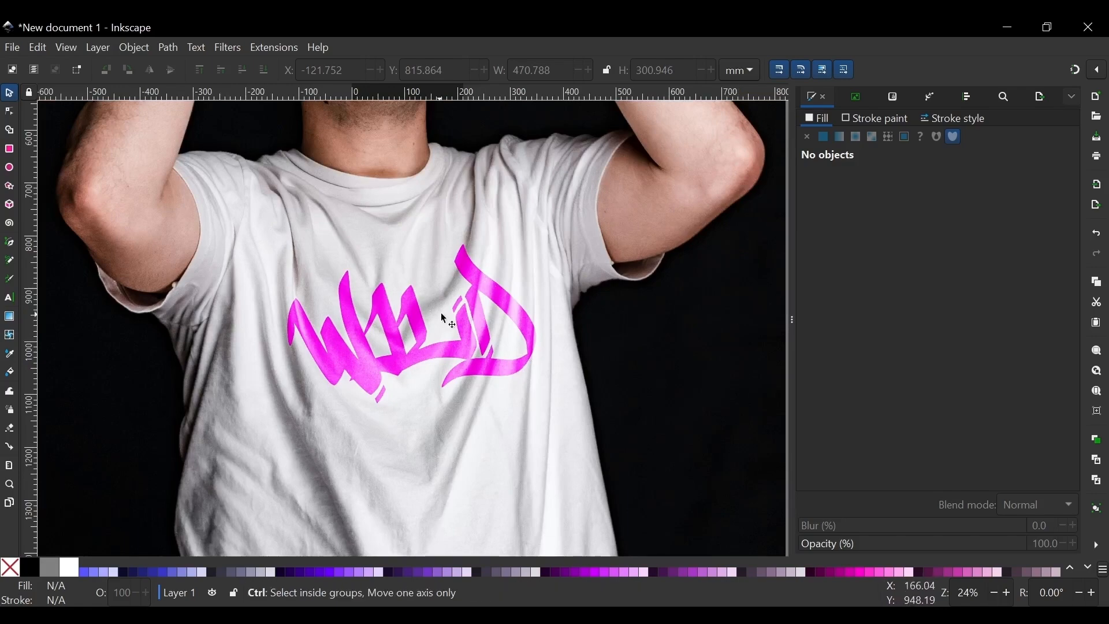
{"action": "scroll", "coordinate": [442, 314], "scroll_direction": "down", "scroll_amount": 2}
{"action": "scroll", "coordinate": [447, 300], "scroll_direction": "up", "scroll_amount": 2}
{"action": "left_click", "coordinate": [466, 267]}
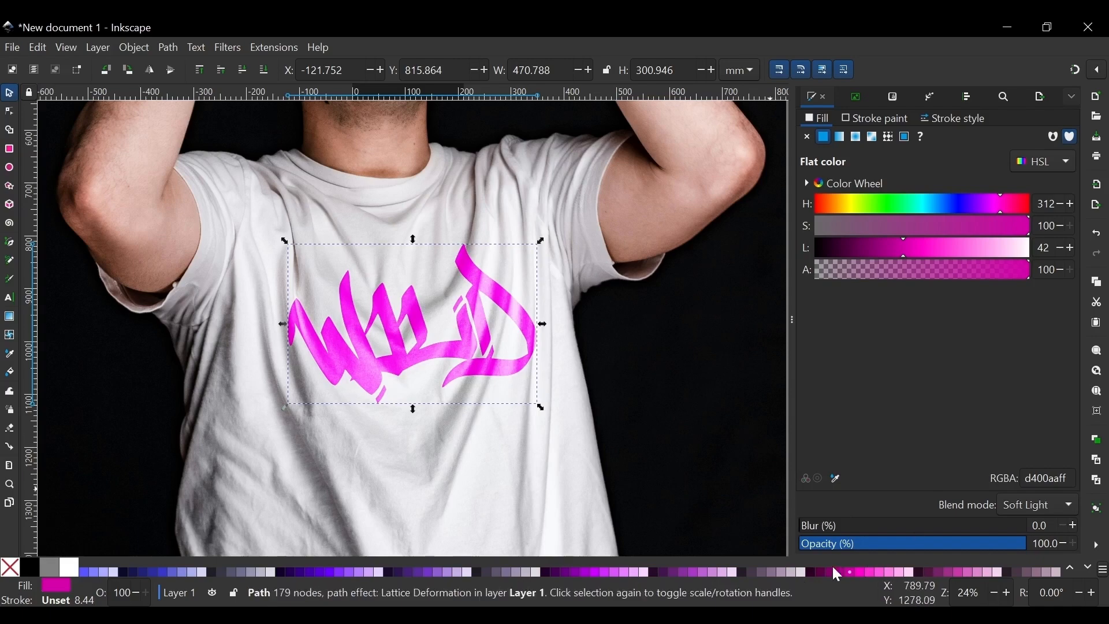
Recolour the duplicated Soft Light lettering on the shirt with the dark magenta fill 550044, and deselect it.
{"action": "left_click", "coordinate": [819, 572]}
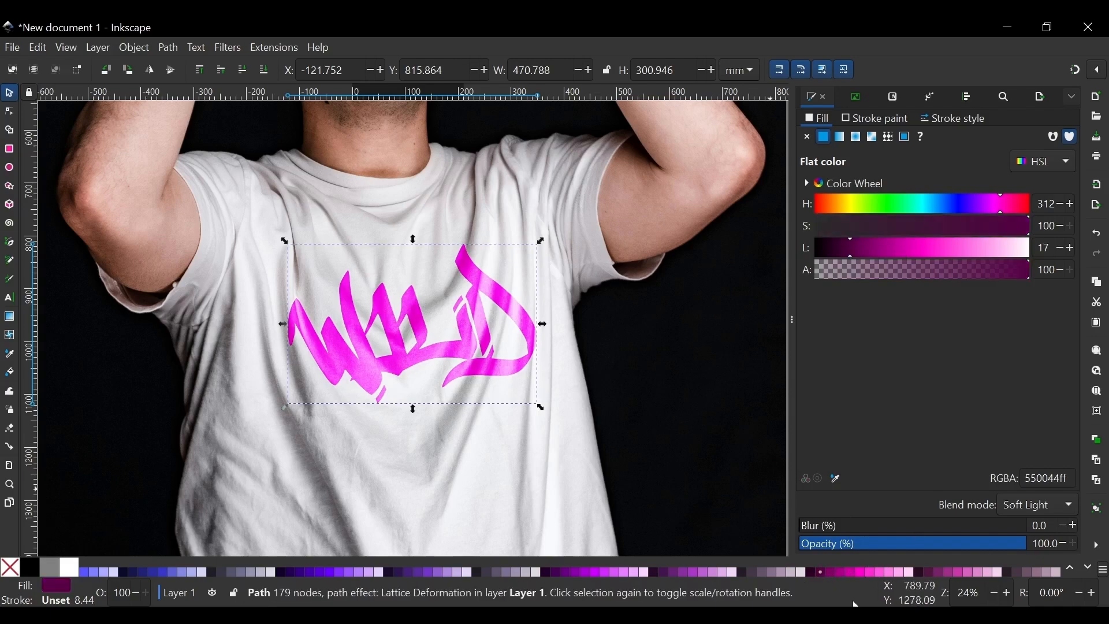
{"action": "scroll", "coordinate": [444, 332], "scroll_direction": "down", "scroll_amount": 3}
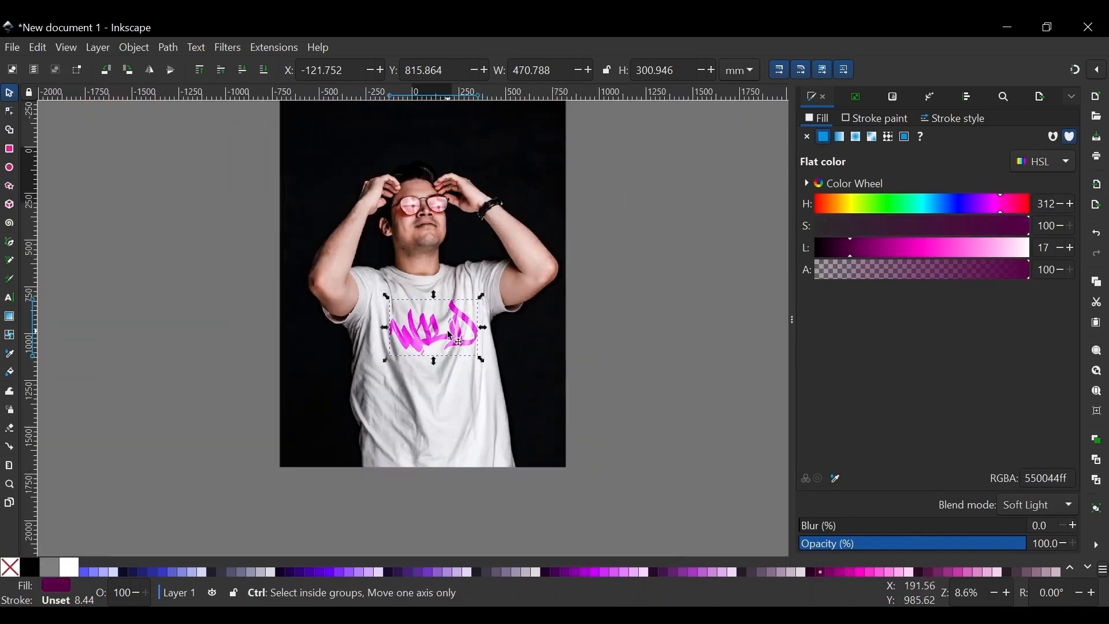
{"action": "scroll", "coordinate": [450, 334], "scroll_direction": "up", "scroll_amount": 3}
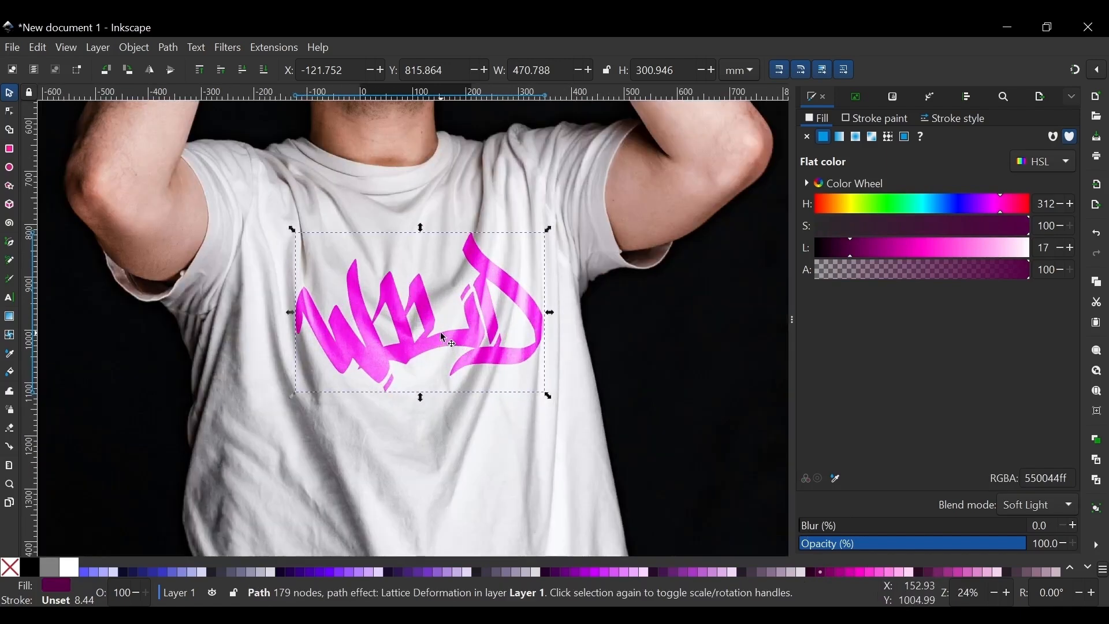
{"action": "scroll", "coordinate": [443, 335], "scroll_direction": "down", "scroll_amount": 2}
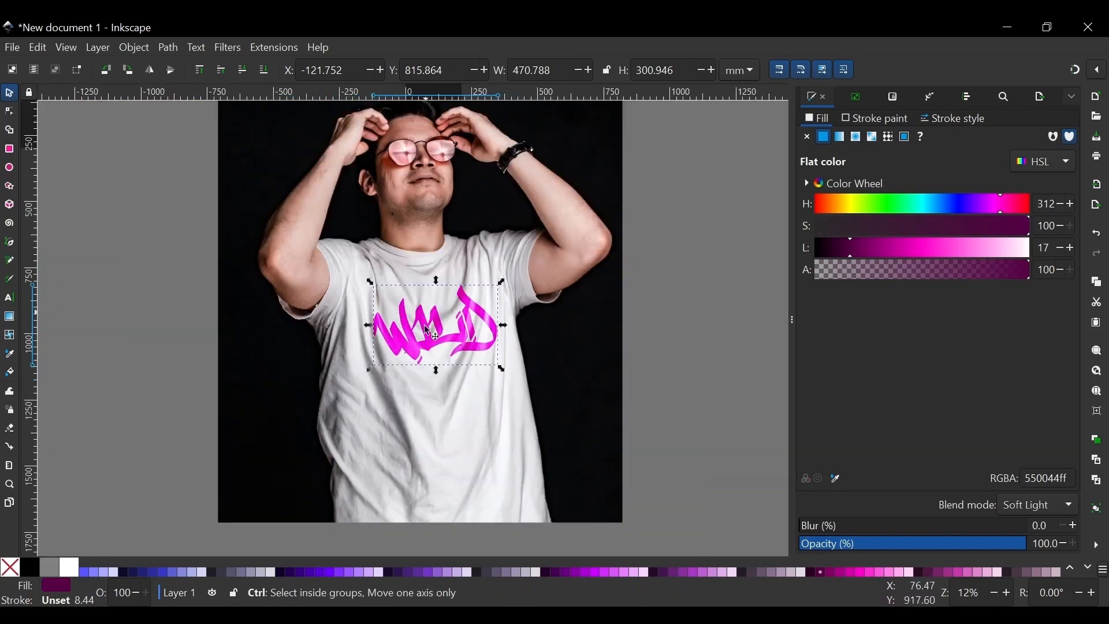
{"action": "key", "text": "Escape"}
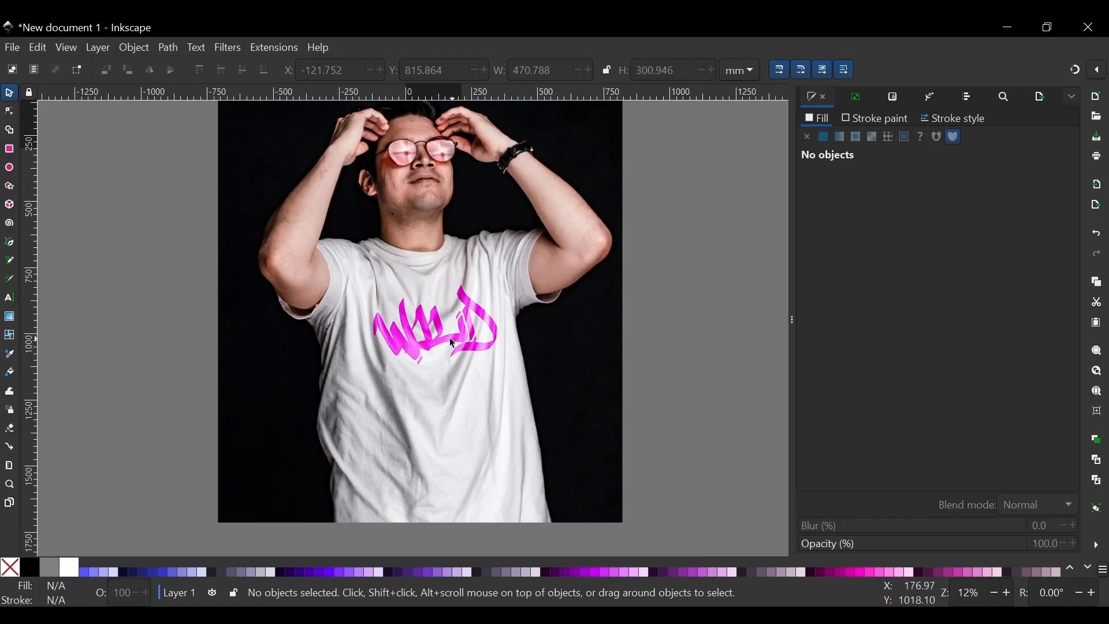
Examine how the pink "Wild" print blends with the shirt folds, both in the full photo and close up.
{"action": "scroll", "coordinate": [445, 338], "scroll_direction": "down", "scroll_amount": 1}
{"action": "scroll", "coordinate": [439, 339], "scroll_direction": "up", "scroll_amount": 2}
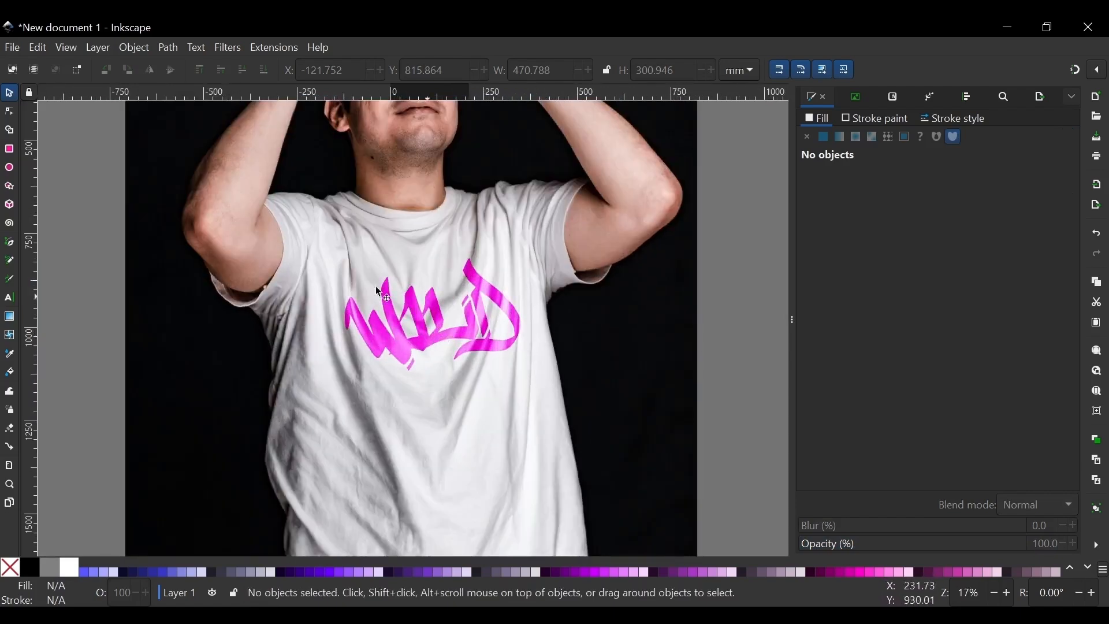
{"action": "scroll", "coordinate": [379, 292], "scroll_direction": "down", "scroll_amount": 2}
{"action": "scroll", "coordinate": [405, 279], "scroll_direction": "up", "scroll_amount": 1}
{"action": "scroll", "coordinate": [377, 261], "scroll_direction": "down", "scroll_amount": 1}
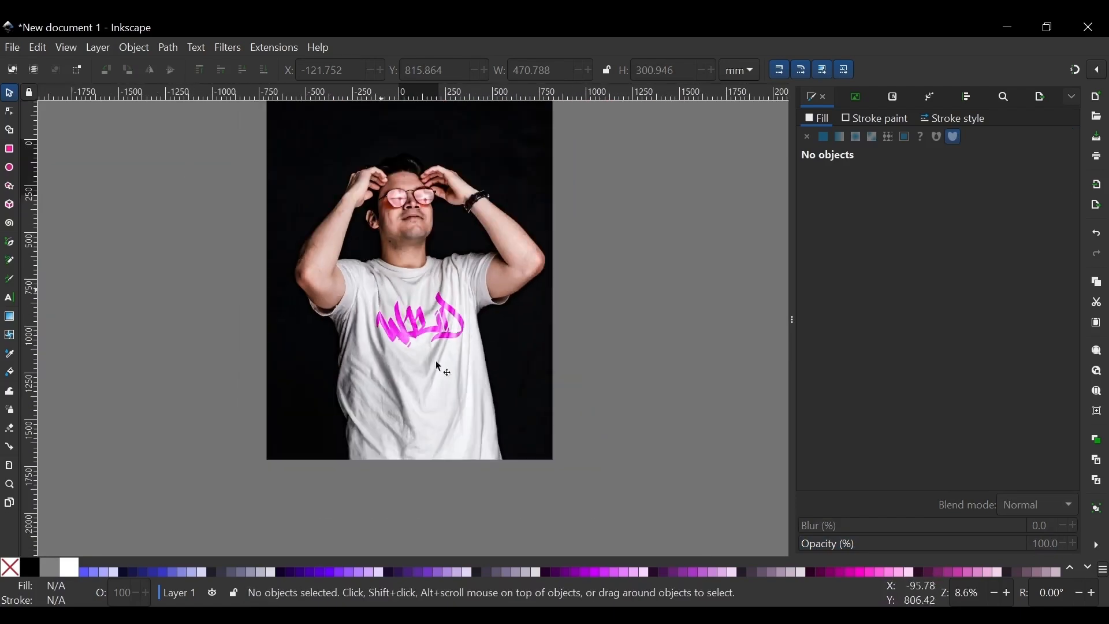
{"action": "scroll", "coordinate": [378, 319], "scroll_direction": "up", "scroll_amount": 2}
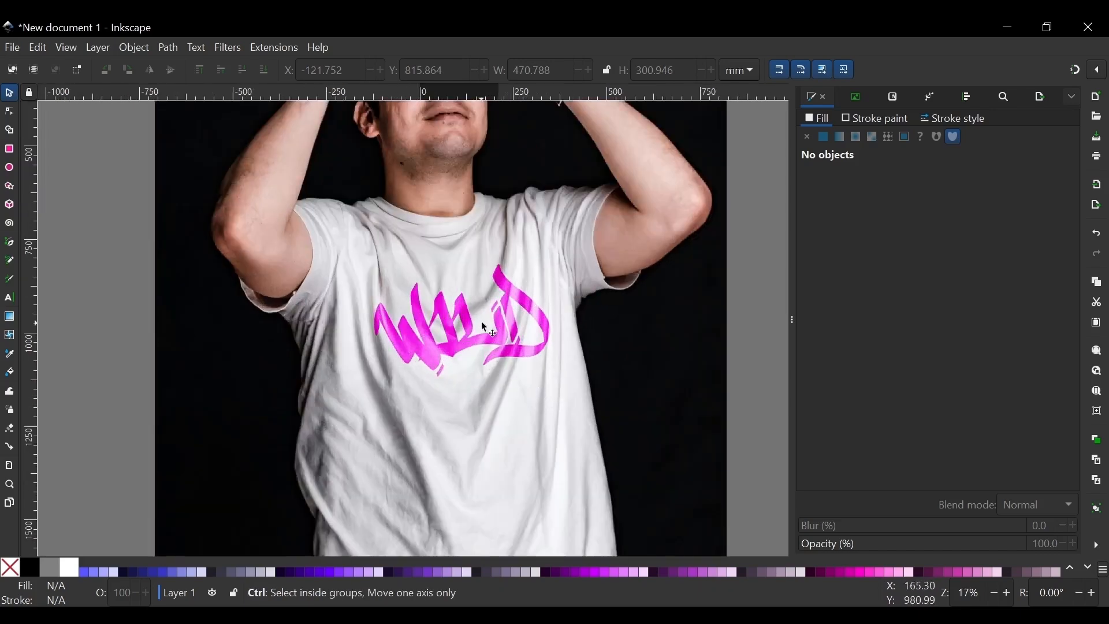
{"action": "scroll", "coordinate": [485, 327], "scroll_direction": "up", "scroll_amount": 2}
{"action": "scroll", "coordinate": [483, 324], "scroll_direction": "down", "scroll_amount": 1}
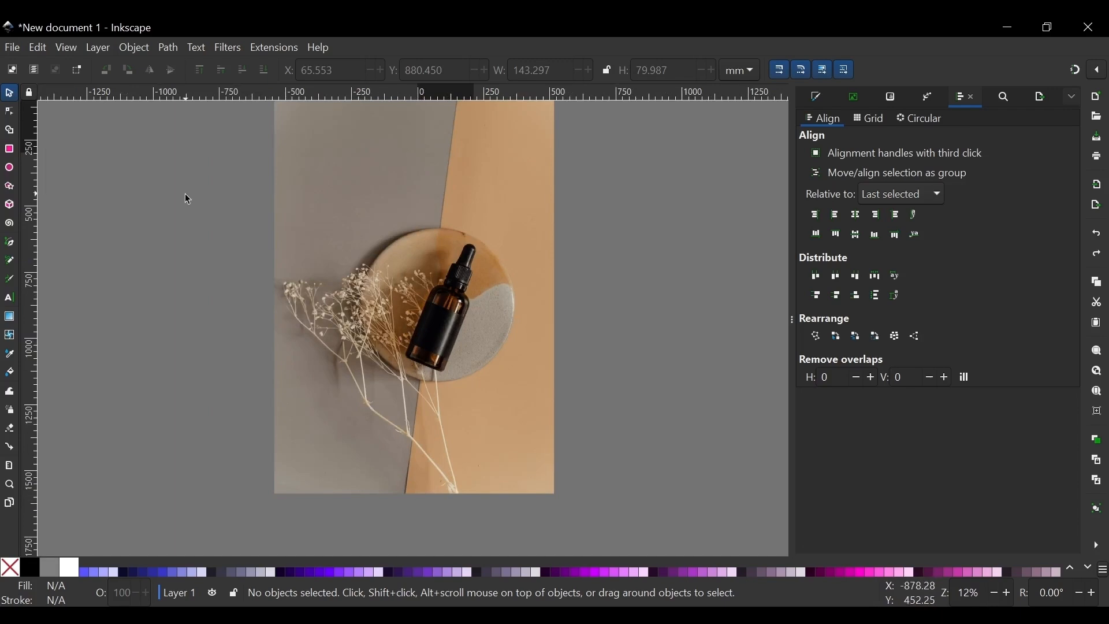
Add the white text "LUXURY" in the Edition font at 358 pt on the empty canvas beside the bottle photo.
{"action": "key", "text": "t"}
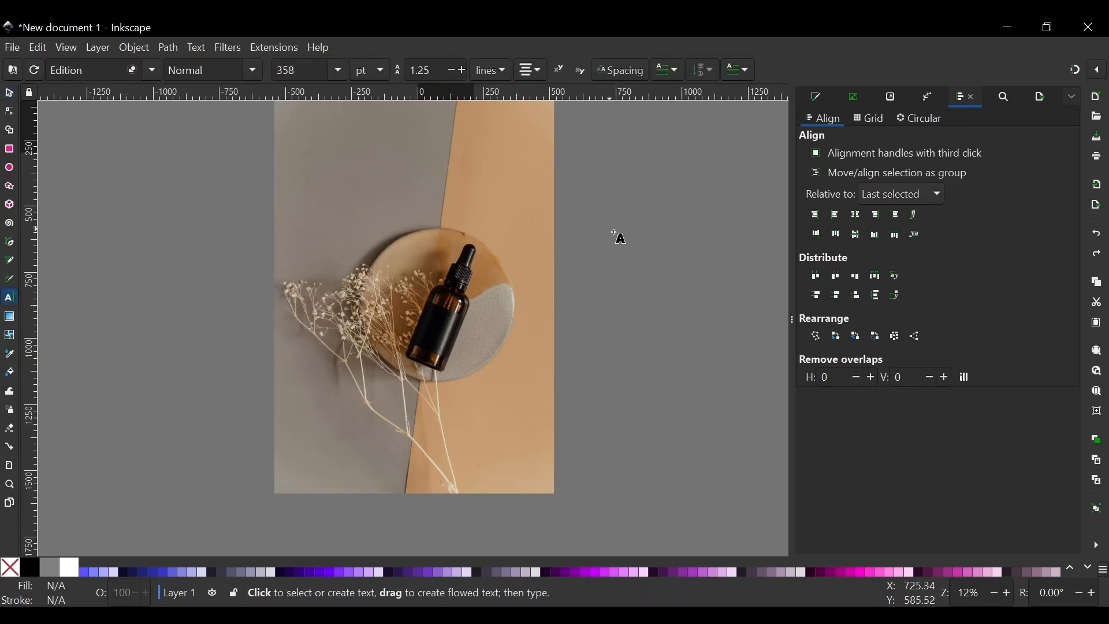
{"action": "key", "text": "Caps_Lock"}
{"action": "type", "text": "LUXURY"}
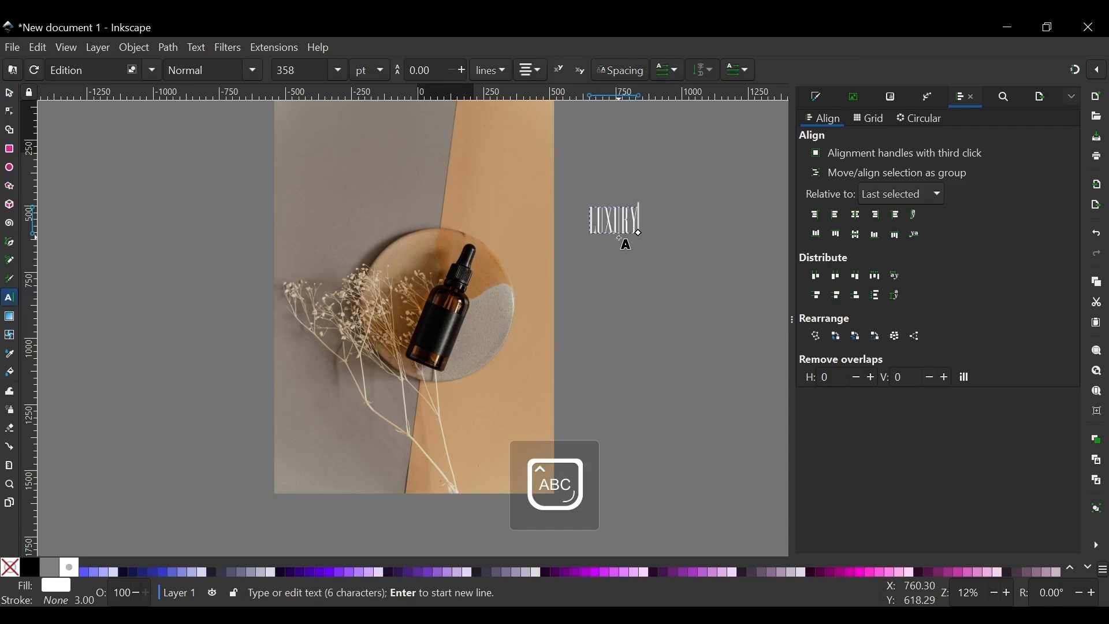
{"action": "key", "text": "Caps_Lock"}
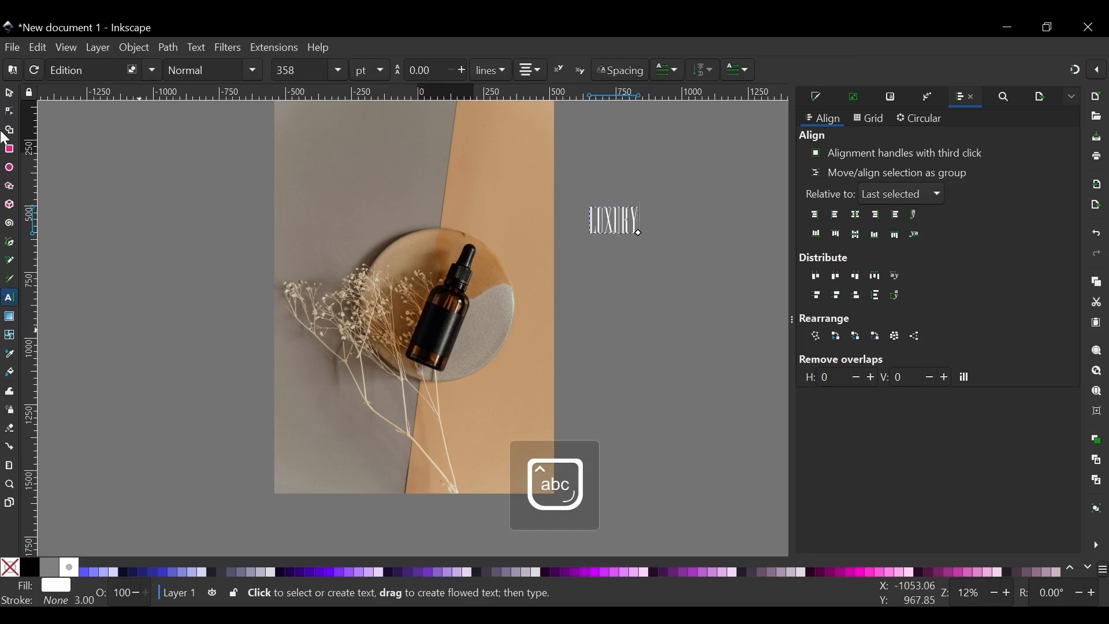
Move the "LUXURY" text onto the bottle's black label and scale it down proportionally to about 135 mm wide.
{"action": "left_click", "coordinate": [8, 94]}
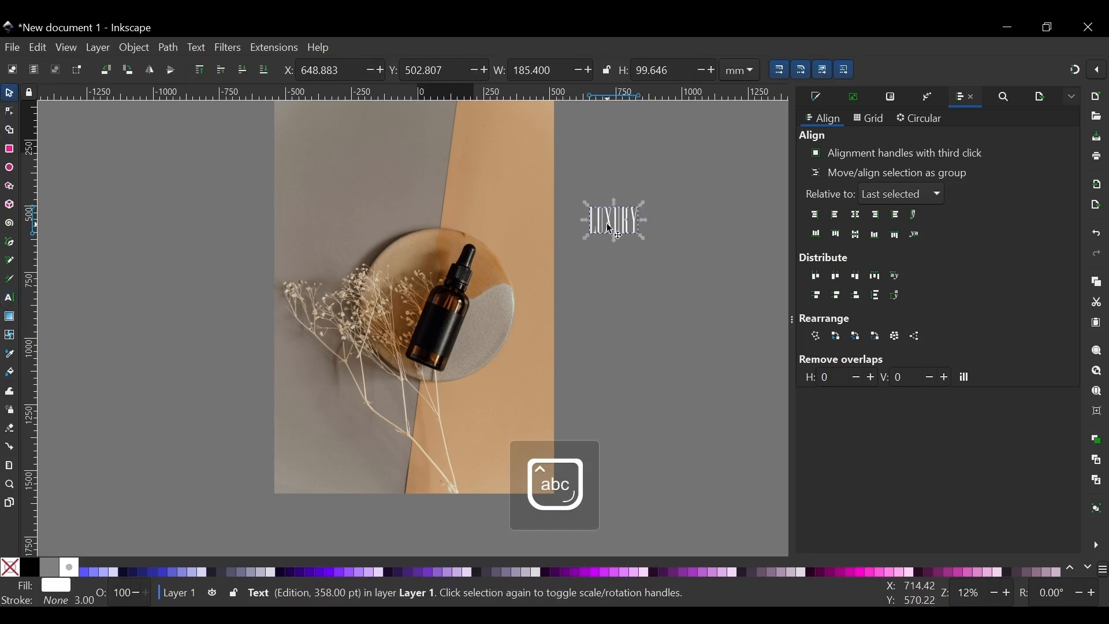
{"action": "left_click_drag", "start_coordinate": [610, 228], "coordinate": [429, 341]}
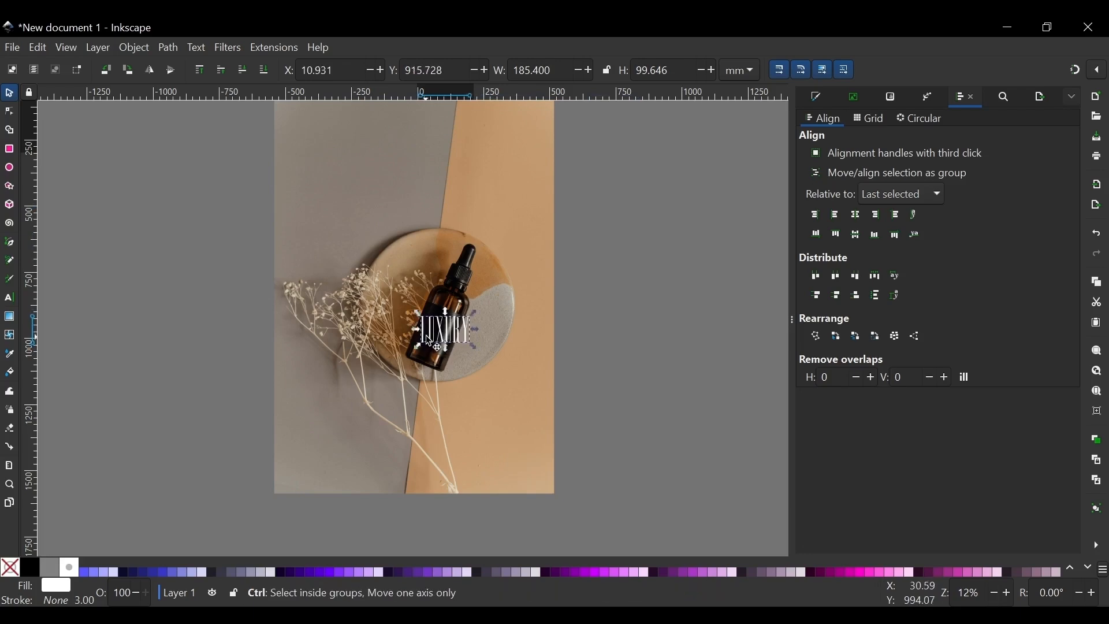
{"action": "scroll", "coordinate": [428, 342], "scroll_direction": "up", "scroll_amount": 5}
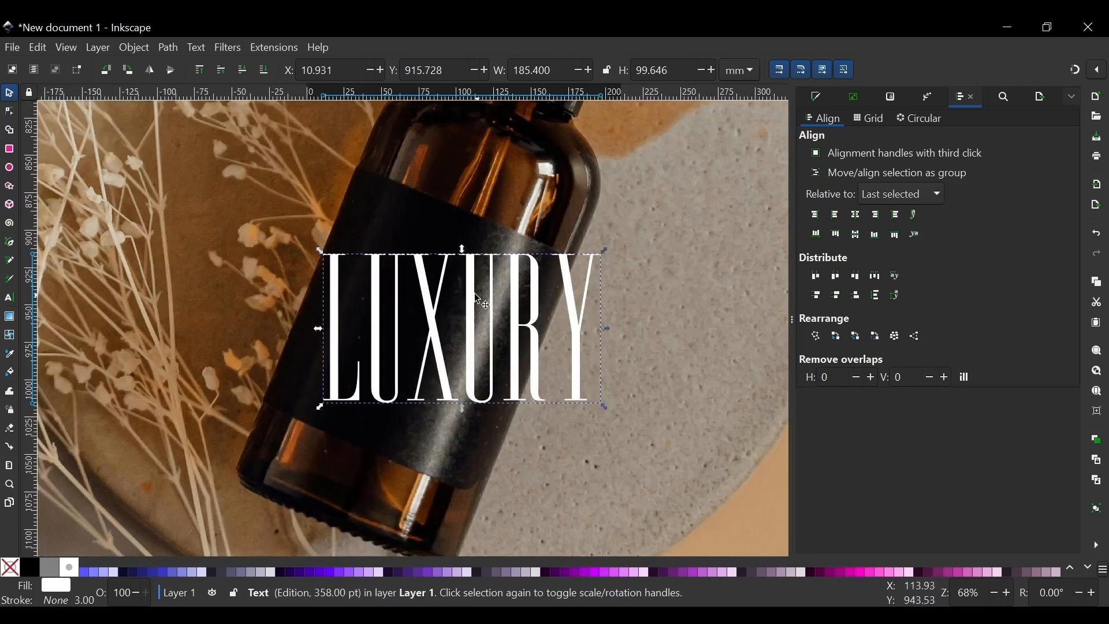
{"action": "left_click_drag", "start_coordinate": [477, 298], "coordinate": [430, 310]}
{"action": "scroll", "coordinate": [446, 297], "scroll_direction": "up", "scroll_amount": 1}
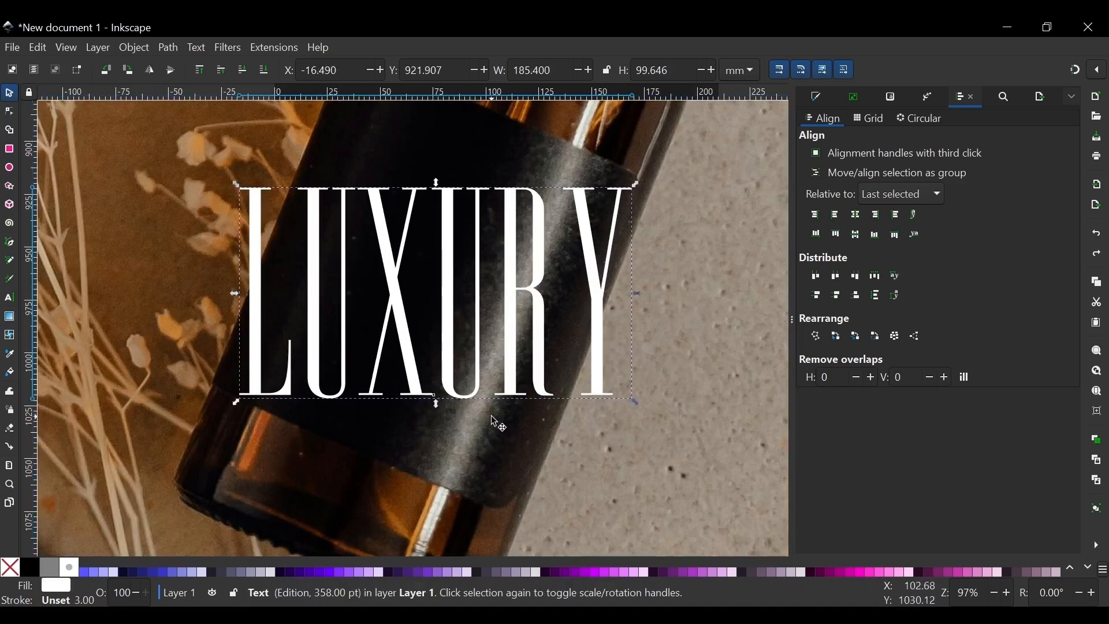
{"action": "key", "text": "ctrl"}
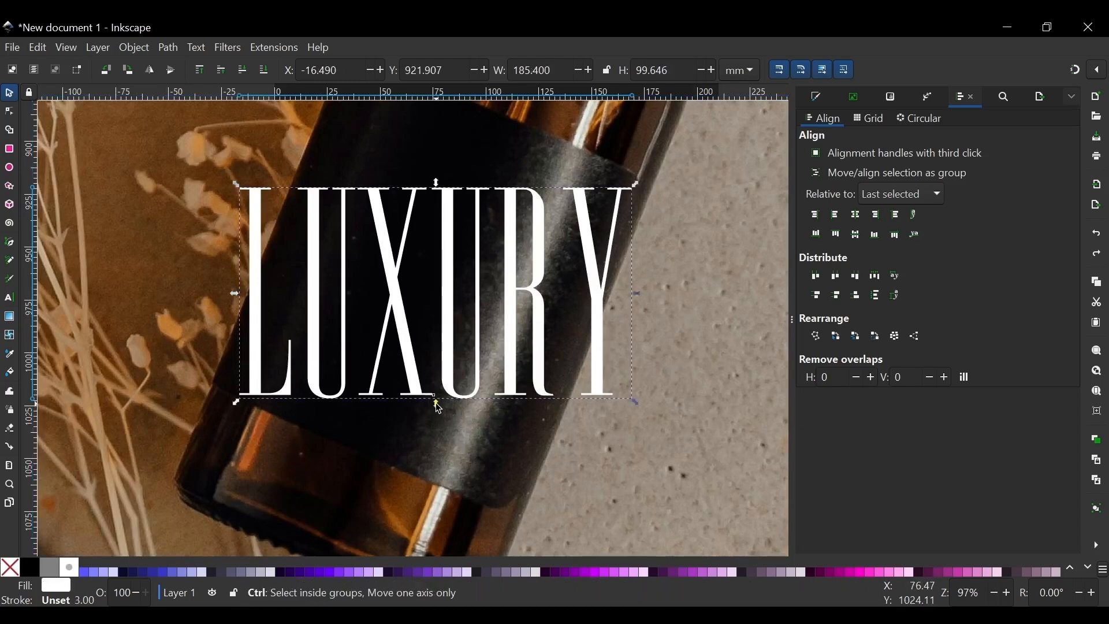
{"action": "left_click_drag", "start_coordinate": [439, 410], "coordinate": [439, 346]}
{"action": "left_click_drag", "start_coordinate": [493, 242], "coordinate": [482, 272]}
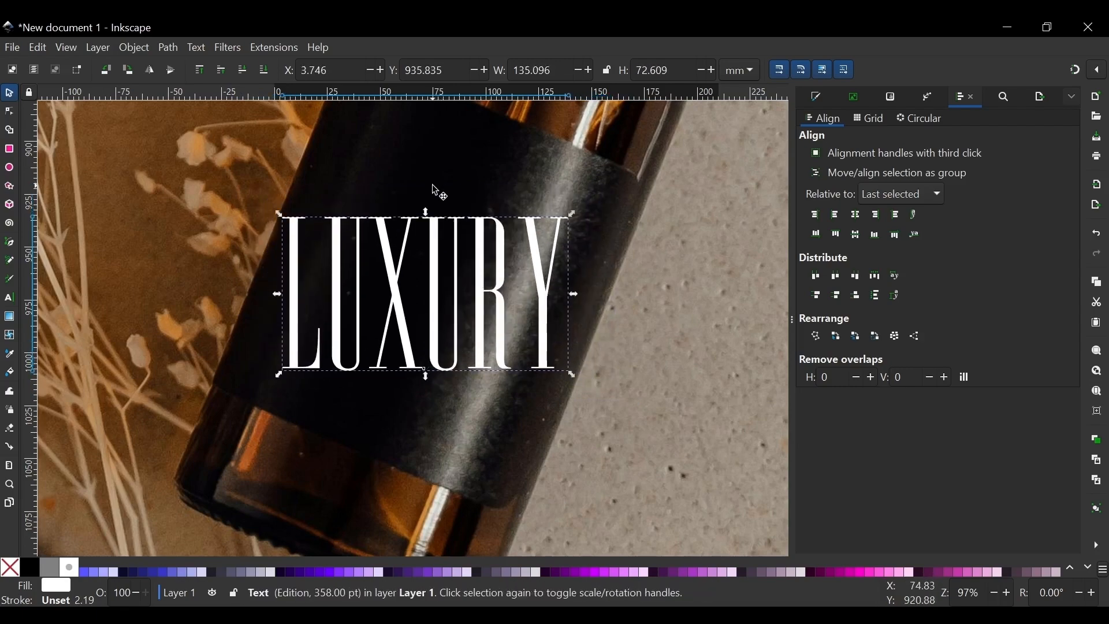
Convert the "LUXURY" text to a path and split it into separate letter paths.
{"action": "left_click", "coordinate": [174, 49]}
{"action": "left_click", "coordinate": [193, 65]}
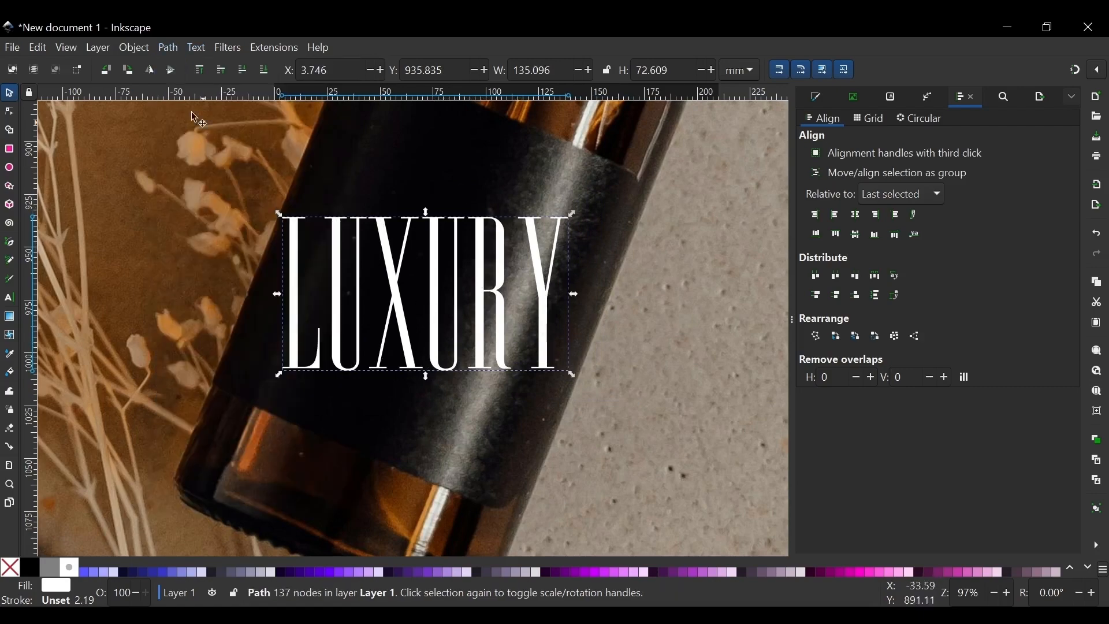
{"action": "left_click", "coordinate": [169, 48]}
{"action": "left_click", "coordinate": [199, 290]}
{"action": "left_click", "coordinate": [354, 264]}
Select the L, first U, R and Y together and narrow them horizontally to about 125 mm overall, keeping their height.
{"action": "scroll", "coordinate": [379, 259], "scroll_direction": "up", "scroll_amount": 2}
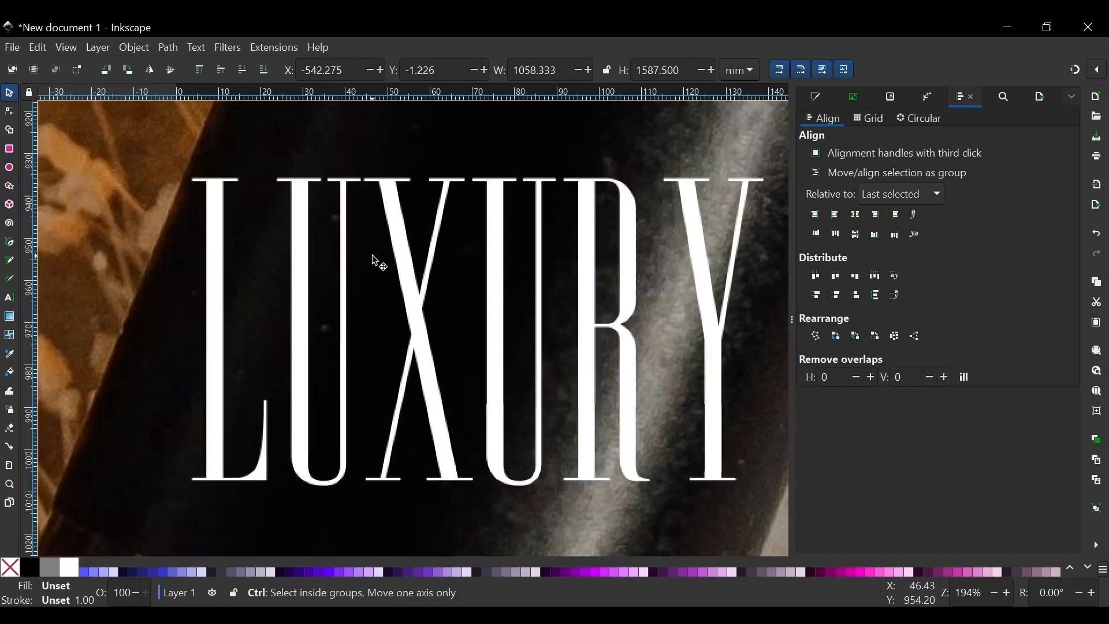
{"action": "left_click", "coordinate": [210, 240]}
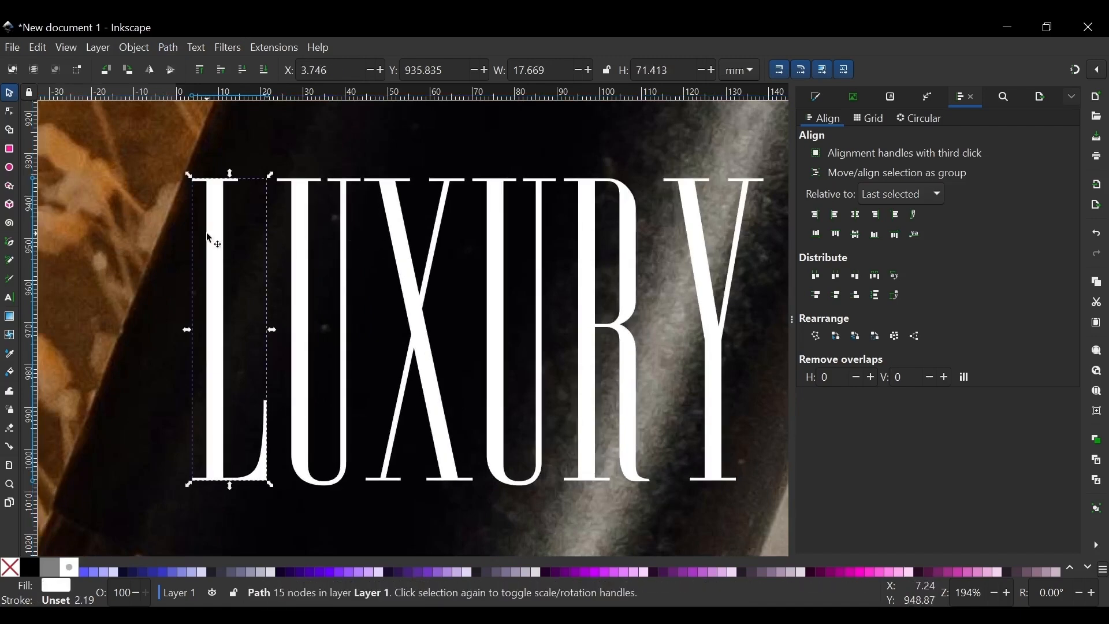
{"action": "left_click", "coordinate": [300, 230], "text": "shift"}
{"action": "left_click", "coordinate": [638, 224], "text": "shift"}
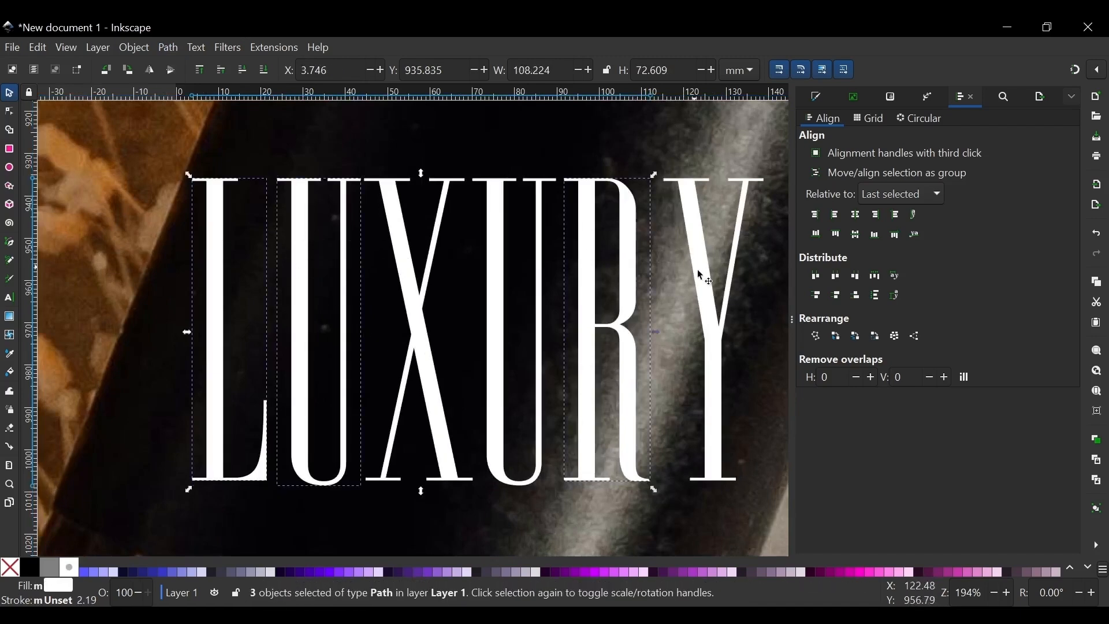
{"action": "left_click", "coordinate": [712, 290], "text": "shift"}
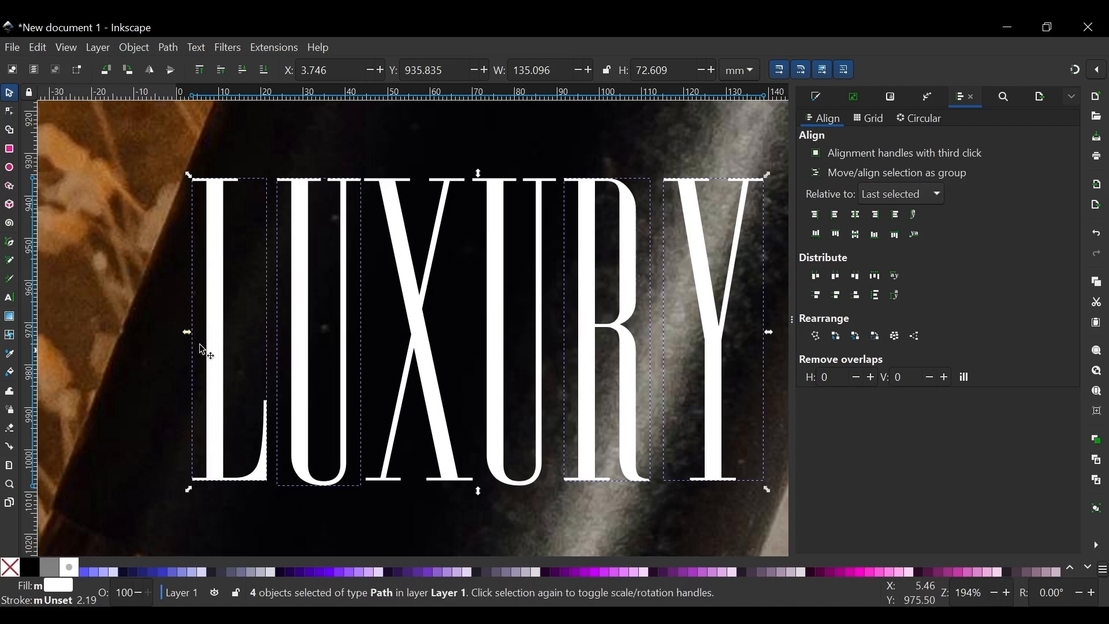
{"action": "left_click_drag", "start_coordinate": [185, 335], "coordinate": [235, 335]}
{"action": "scroll", "coordinate": [426, 349], "scroll_direction": "down", "scroll_amount": 2}
Add the X and second U to the selection, distribute all six letters with equal horizontal gaps, and deselect them.
{"action": "scroll", "coordinate": [498, 354], "scroll_direction": "up", "scroll_amount": 1}
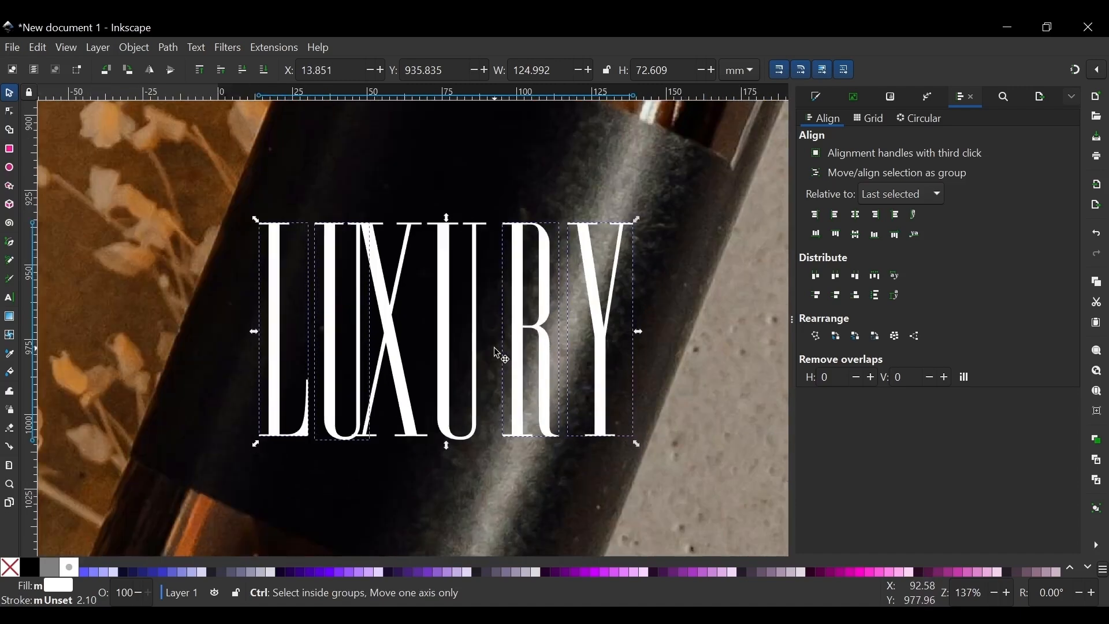
{"action": "scroll", "coordinate": [490, 297], "scroll_direction": "up", "scroll_amount": 1}
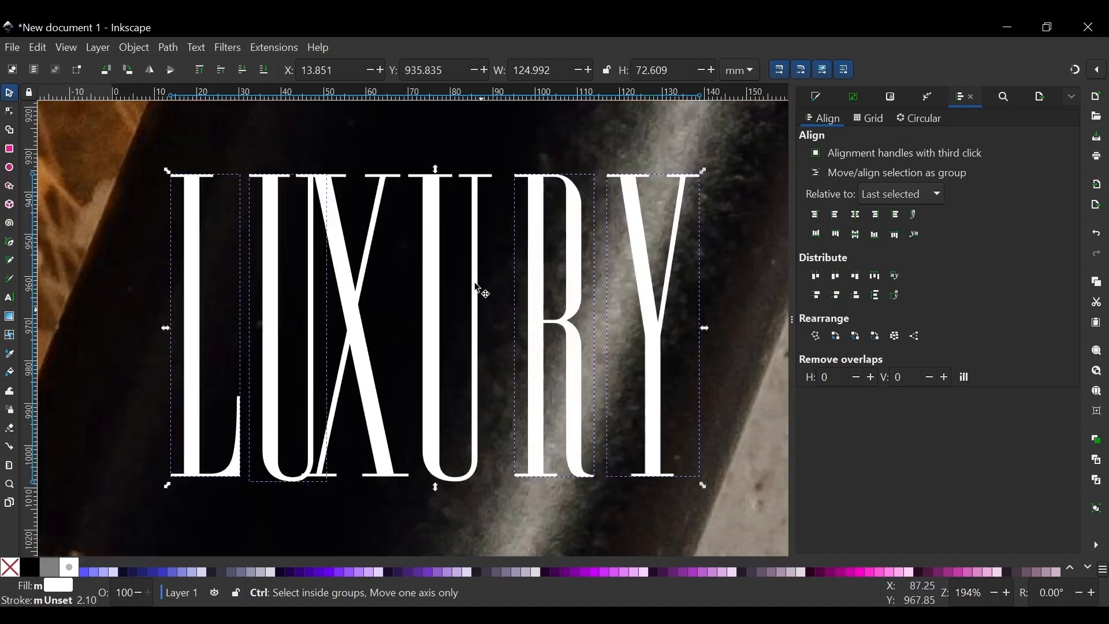
{"action": "left_click", "coordinate": [431, 294], "text": "shift"}
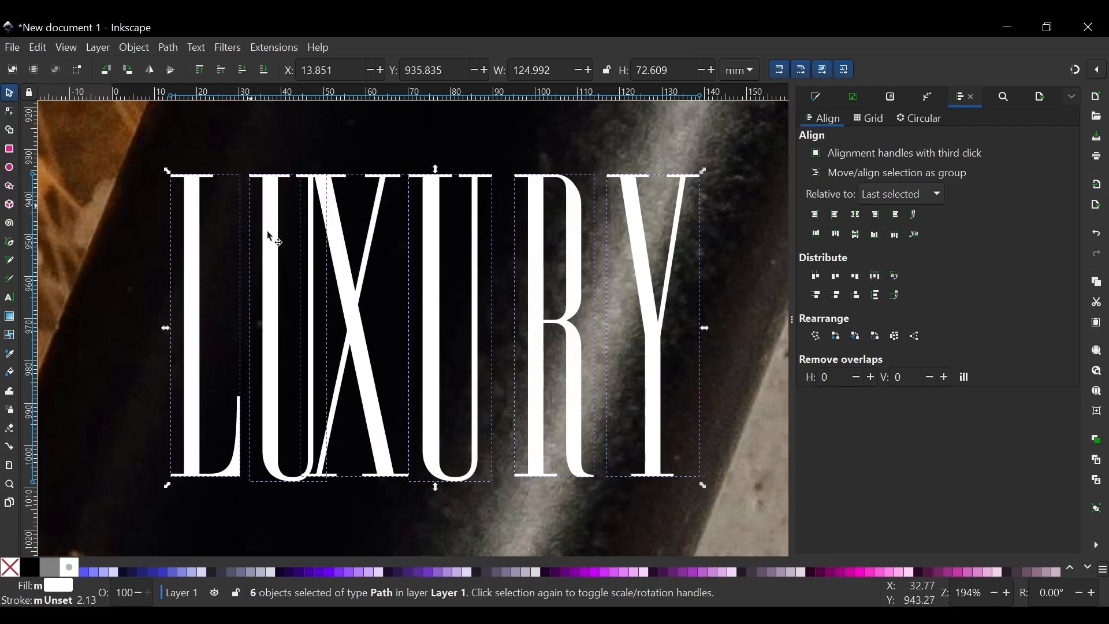
{"action": "left_click", "coordinate": [879, 277]}
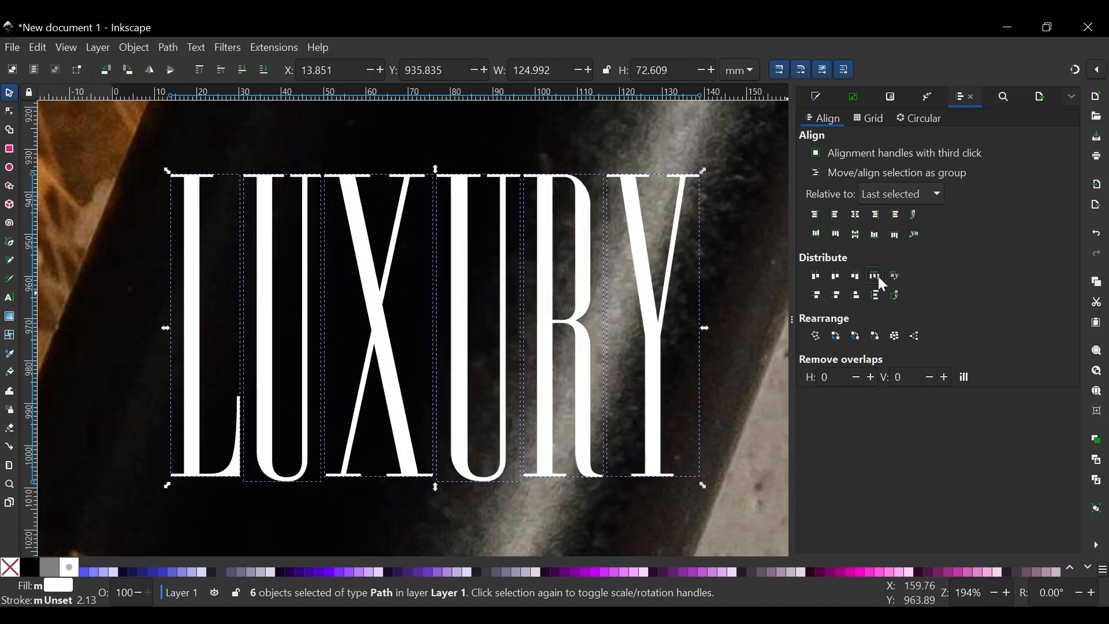
{"action": "left_click", "coordinate": [470, 367]}
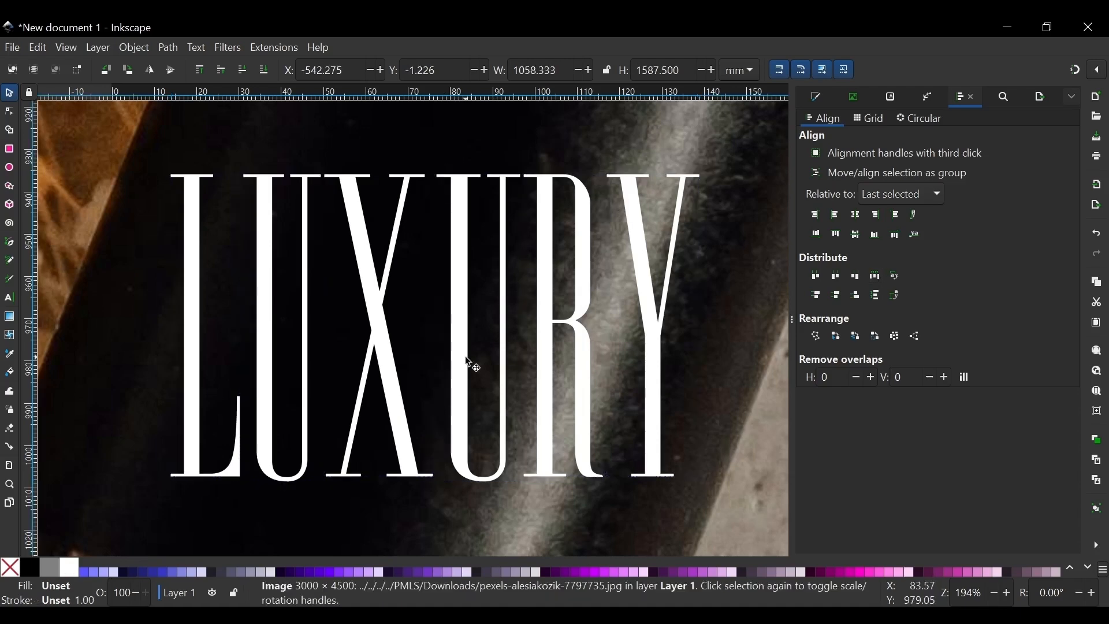
Move the first U horizontally closer to the L, to X 29.006 mm, and check the letter spacing.
{"action": "scroll", "coordinate": [477, 362], "scroll_direction": "down", "scroll_amount": 1}
{"action": "scroll", "coordinate": [279, 422], "scroll_direction": "up", "scroll_amount": 2}
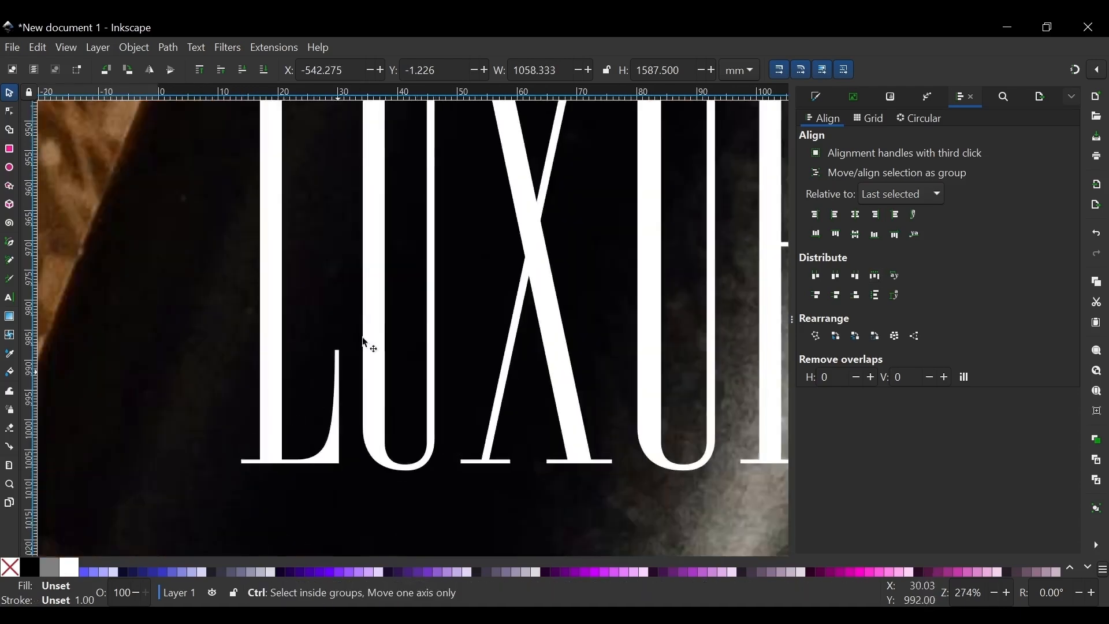
{"action": "scroll", "coordinate": [325, 384], "scroll_direction": "down", "scroll_amount": 1}
{"action": "scroll", "coordinate": [344, 408], "scroll_direction": "up", "scroll_amount": 1}
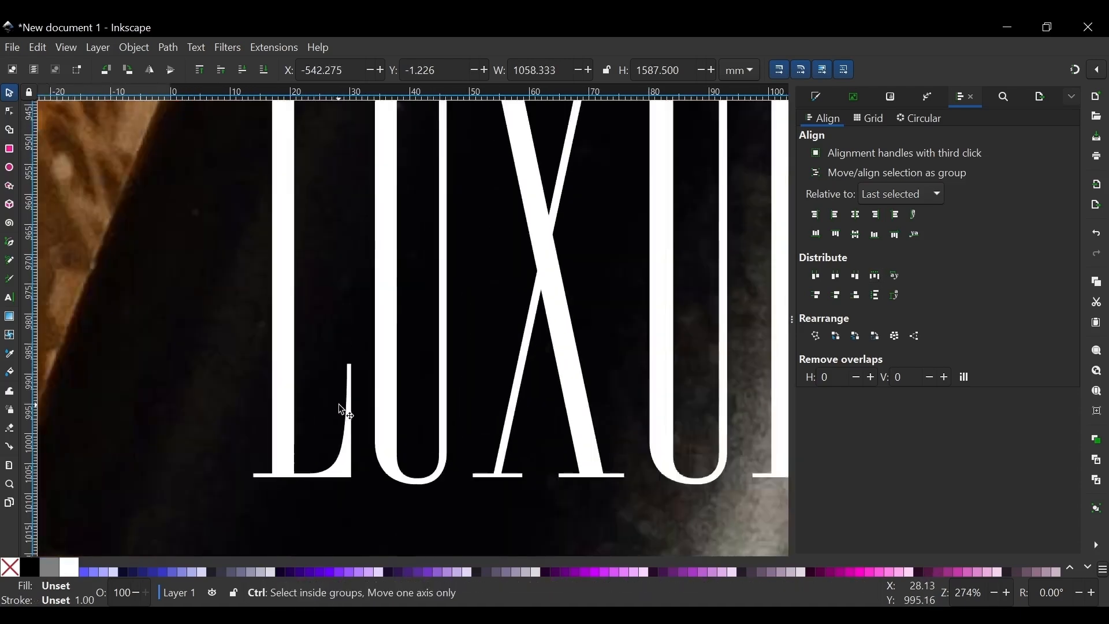
{"action": "left_click", "coordinate": [388, 409]}
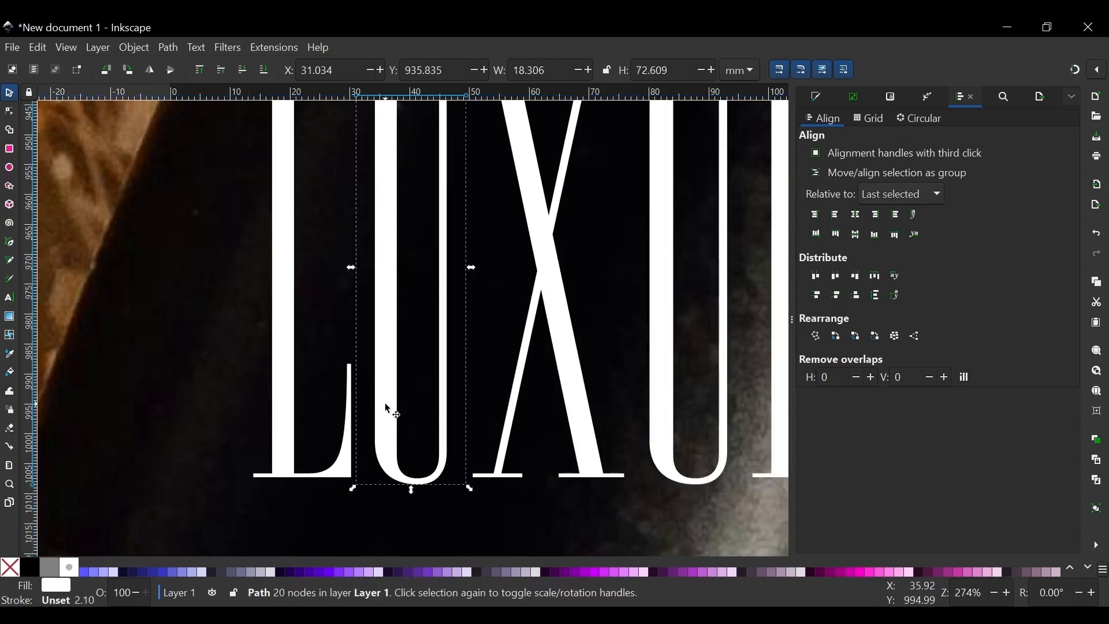
{"action": "left_click_drag", "start_coordinate": [387, 400], "coordinate": [376, 431]}
{"action": "scroll", "coordinate": [376, 431], "scroll_direction": "down", "scroll_amount": 2}
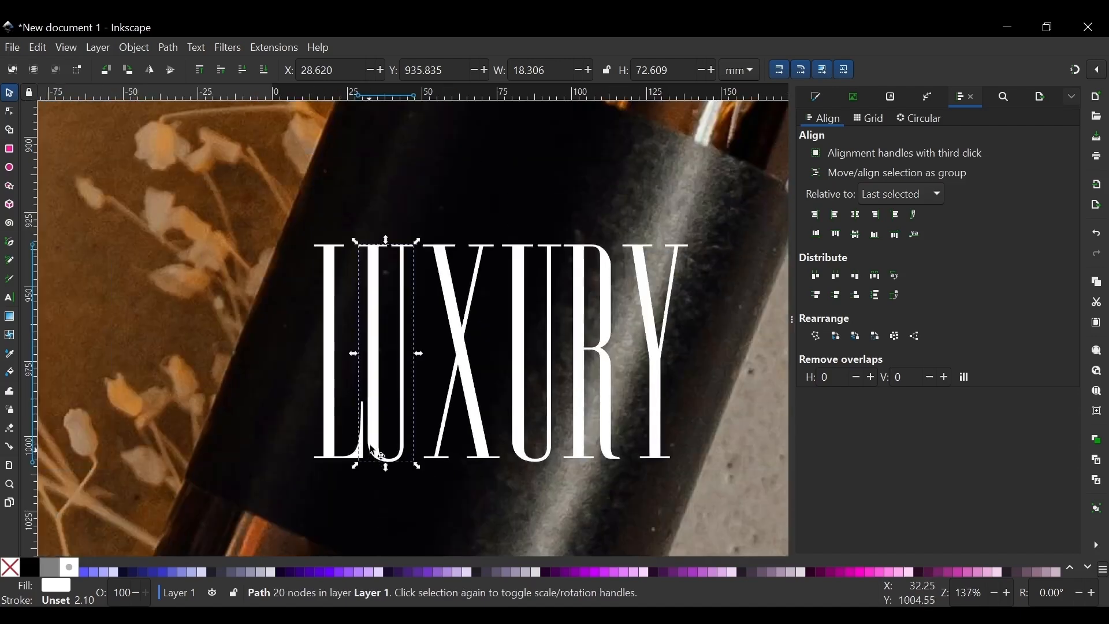
{"action": "scroll", "coordinate": [361, 432], "scroll_direction": "up", "scroll_amount": 2}
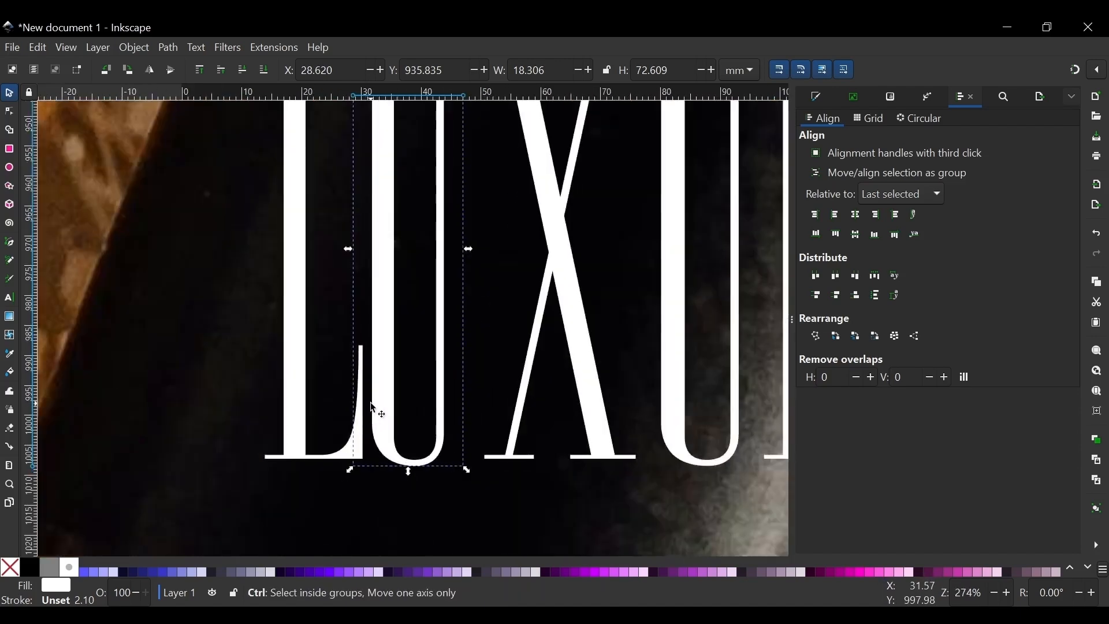
{"action": "left_click_drag", "start_coordinate": [380, 398], "coordinate": [384, 396]}
{"action": "scroll", "coordinate": [384, 397], "scroll_direction": "down", "scroll_amount": 2}
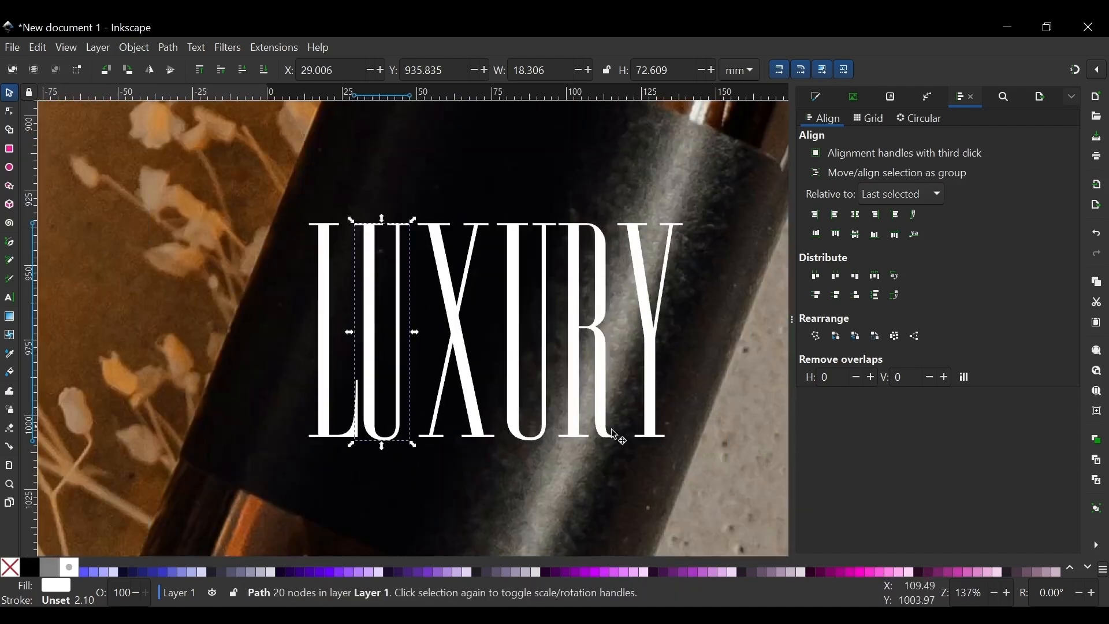
{"action": "scroll", "coordinate": [473, 388], "scroll_direction": "down", "scroll_amount": 3}
{"action": "scroll", "coordinate": [514, 359], "scroll_direction": "up", "scroll_amount": 5}
{"action": "scroll", "coordinate": [533, 369], "scroll_direction": "down", "scroll_amount": 2}
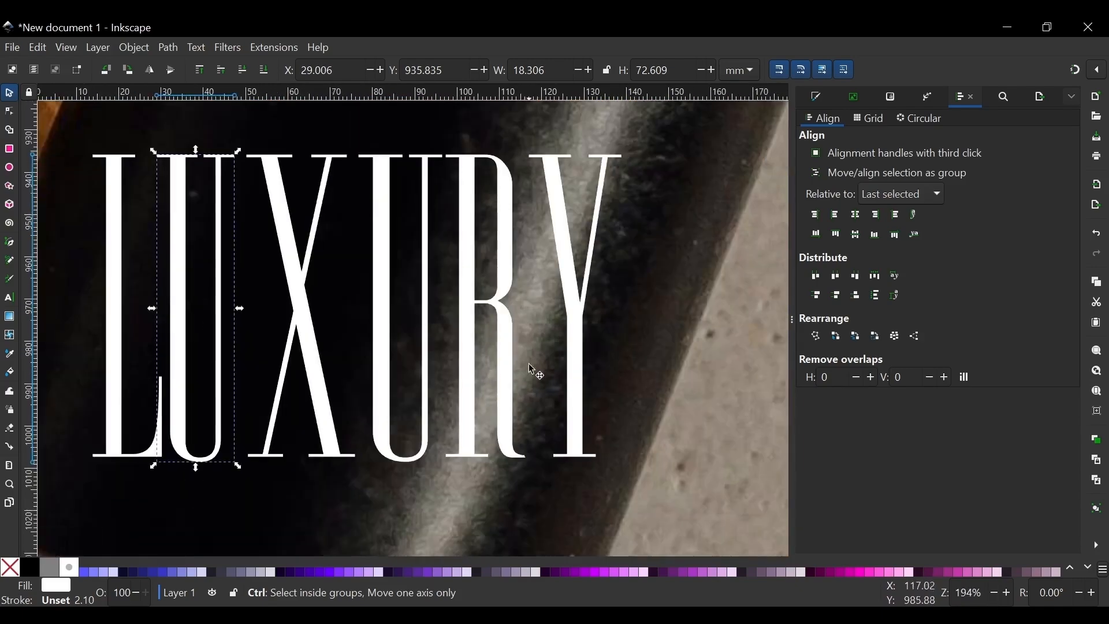
Move the R horizontally closer to the Y, to X 101.814 mm.
{"action": "left_click", "coordinate": [511, 368]}
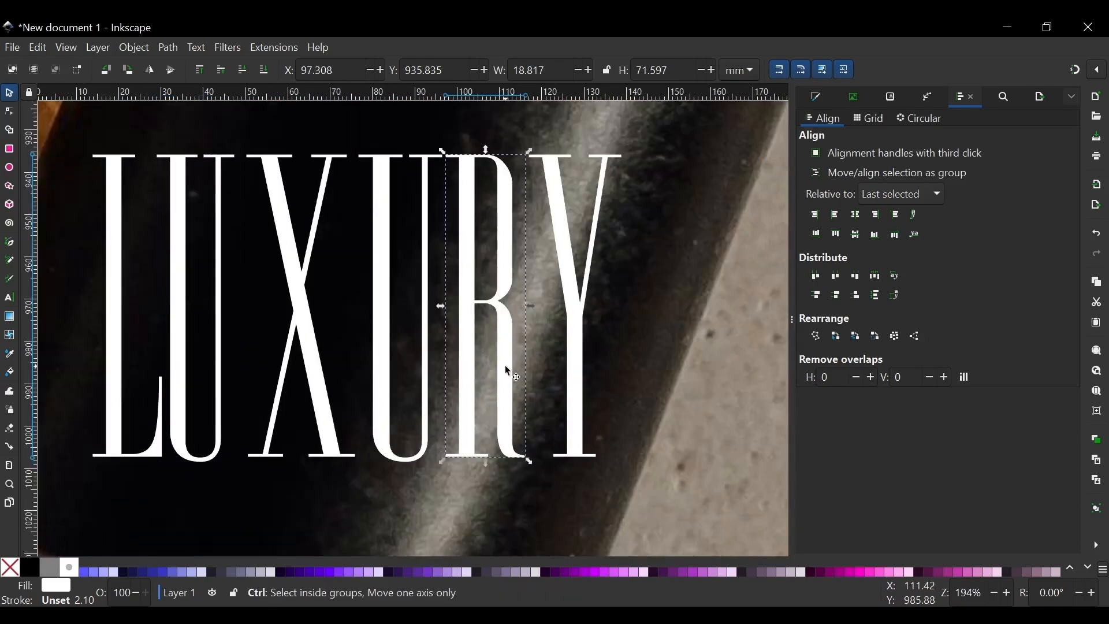
{"action": "left_click_drag", "start_coordinate": [512, 368], "coordinate": [526, 385]}
{"action": "key", "text": "ctrl+z"}
{"action": "scroll", "coordinate": [633, 340], "scroll_direction": "down", "scroll_amount": 2}
{"action": "scroll", "coordinate": [544, 344], "scroll_direction": "up", "scroll_amount": 2}
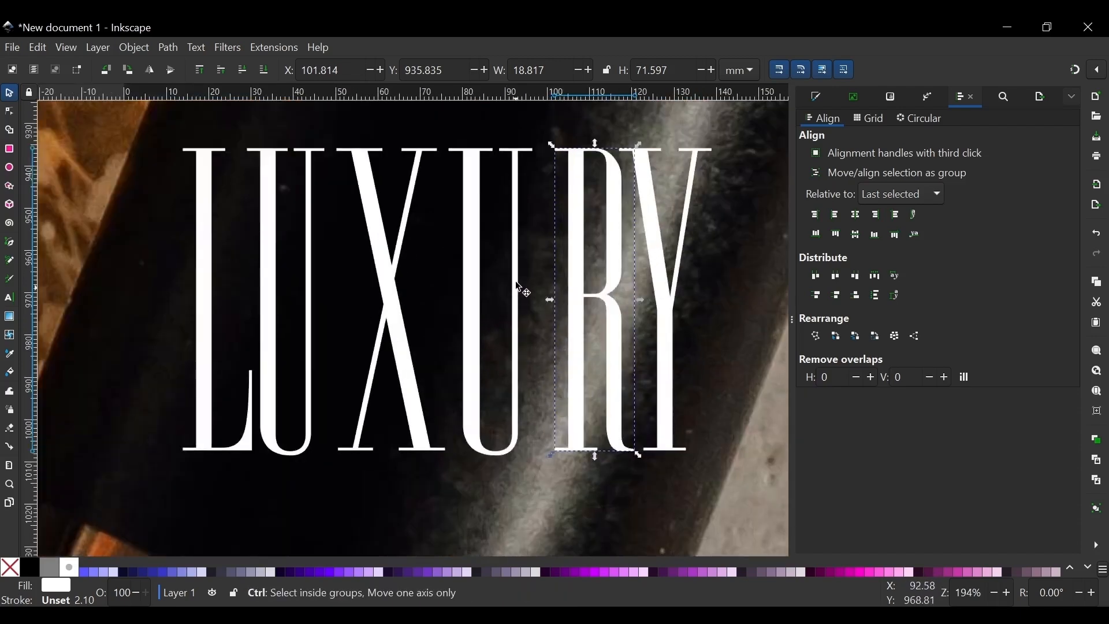
{"action": "scroll", "coordinate": [512, 279], "scroll_direction": "down", "scroll_amount": 1}
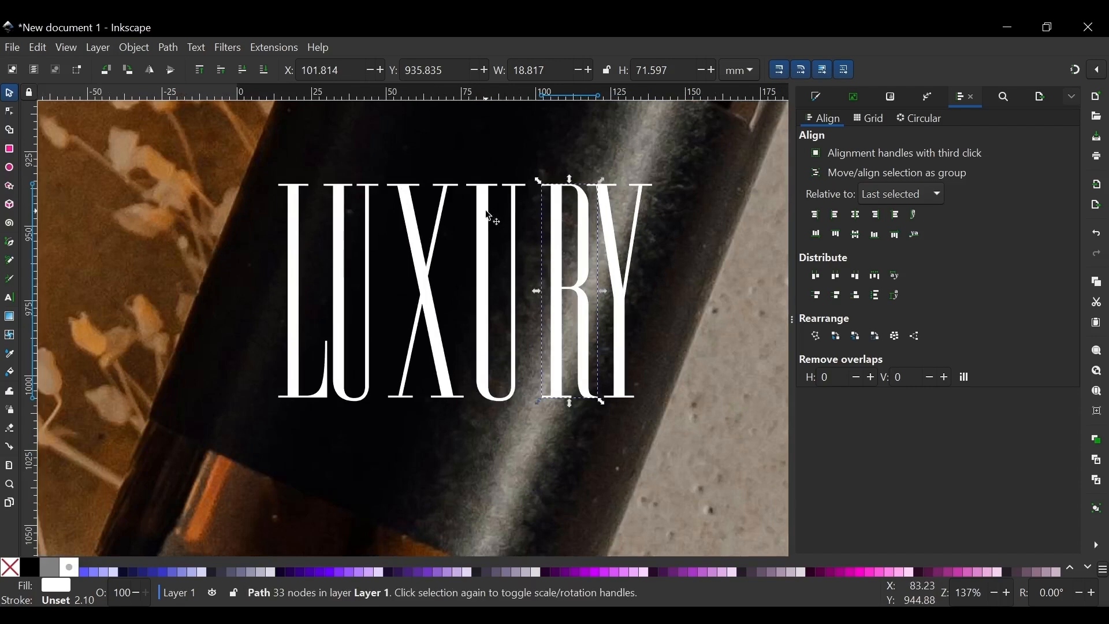
Shift the second U horizontally towards the R, to X 77.652 mm, and clear the letter selection.
{"action": "left_click", "coordinate": [479, 311]}
{"action": "left_click_drag", "start_coordinate": [482, 312], "coordinate": [485, 312]}
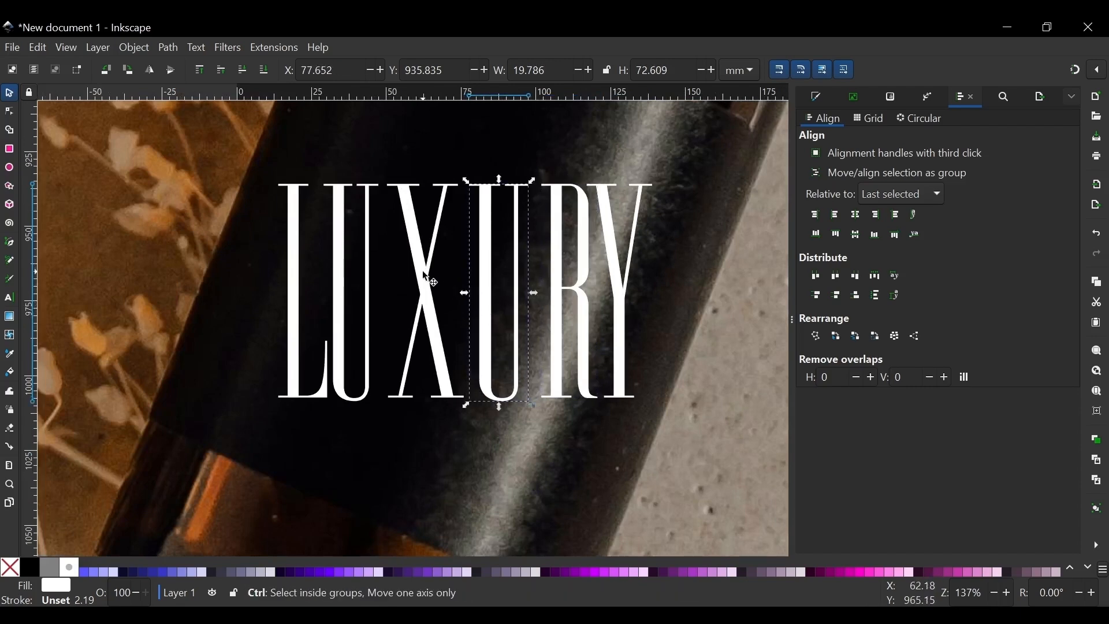
{"action": "left_click", "coordinate": [428, 281]}
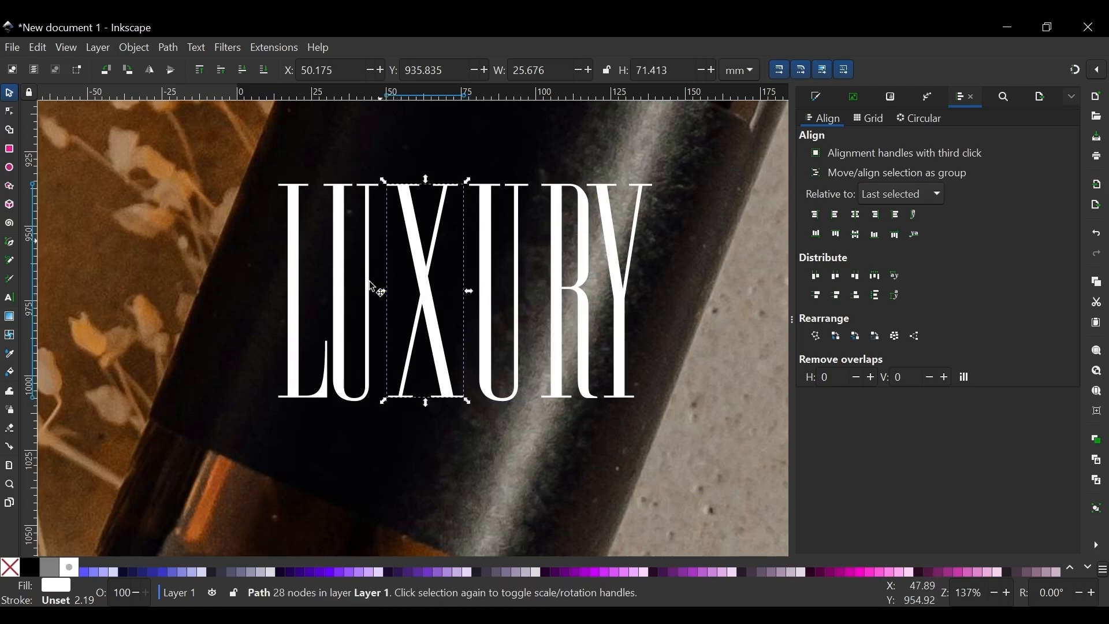
{"action": "left_click", "coordinate": [425, 414]}
Examine the spacing of the "LUXURY" letters on the bottle label, both close up and at a distance.
{"action": "scroll", "coordinate": [425, 248], "scroll_direction": "up", "scroll_amount": 1}
{"action": "scroll", "coordinate": [424, 248], "scroll_direction": "down", "scroll_amount": 2}
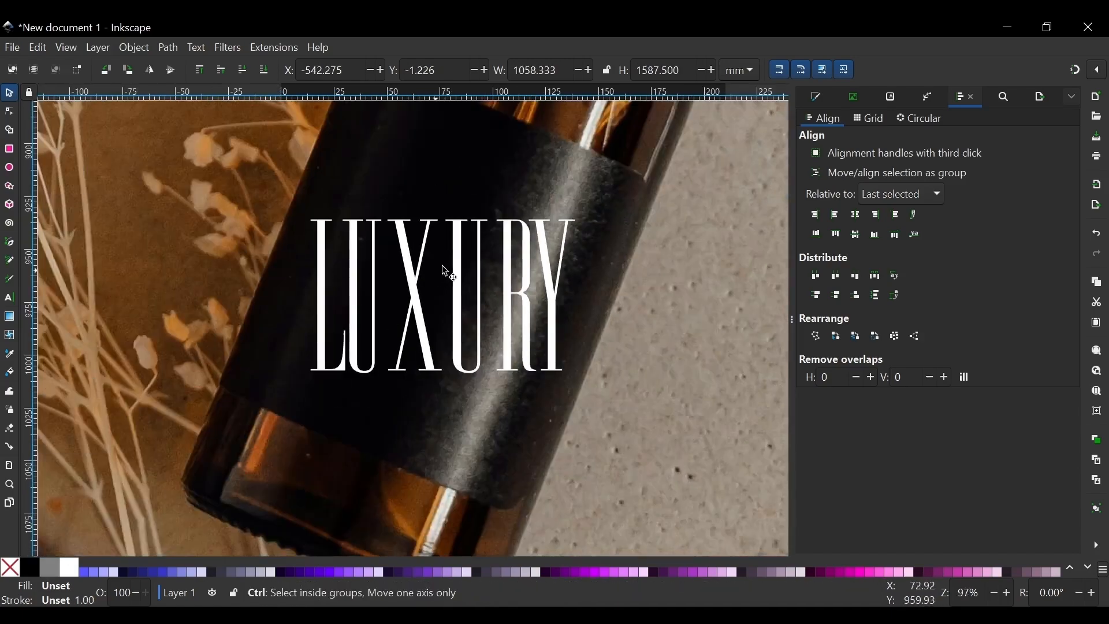
{"action": "scroll", "coordinate": [440, 267], "scroll_direction": "up", "scroll_amount": 2}
{"action": "scroll", "coordinate": [440, 272], "scroll_direction": "down", "scroll_amount": 2}
{"action": "scroll", "coordinate": [462, 295], "scroll_direction": "down", "scroll_amount": 1}
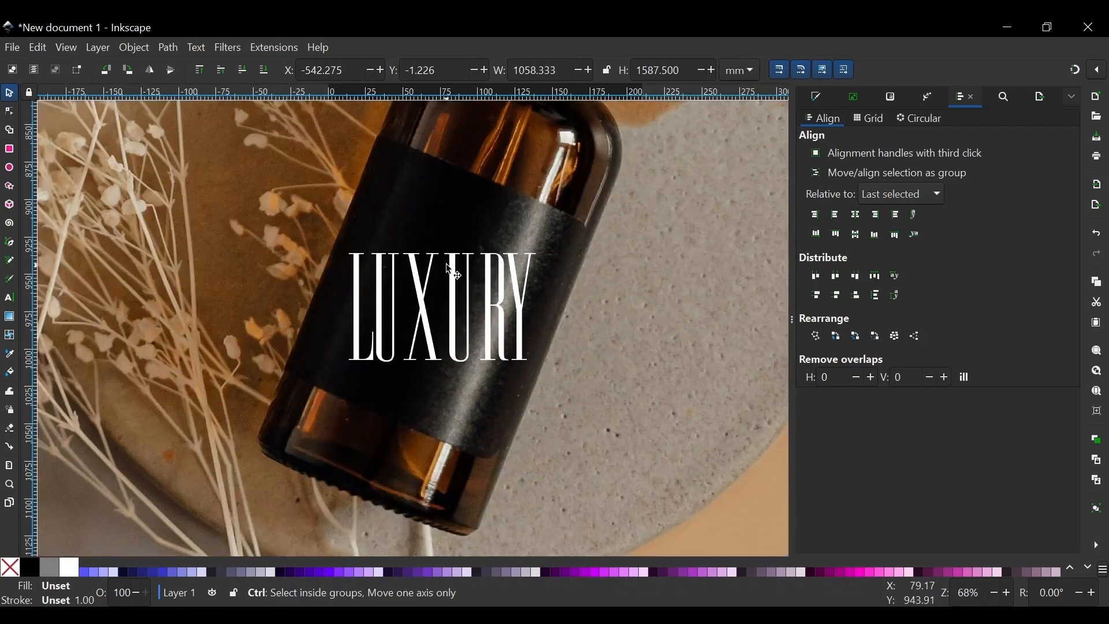
{"action": "scroll", "coordinate": [451, 324], "scroll_direction": "up", "scroll_amount": 1}
{"action": "scroll", "coordinate": [453, 361], "scroll_direction": "down", "scroll_amount": 2}
{"action": "scroll", "coordinate": [507, 269], "scroll_direction": "down", "scroll_amount": 1}
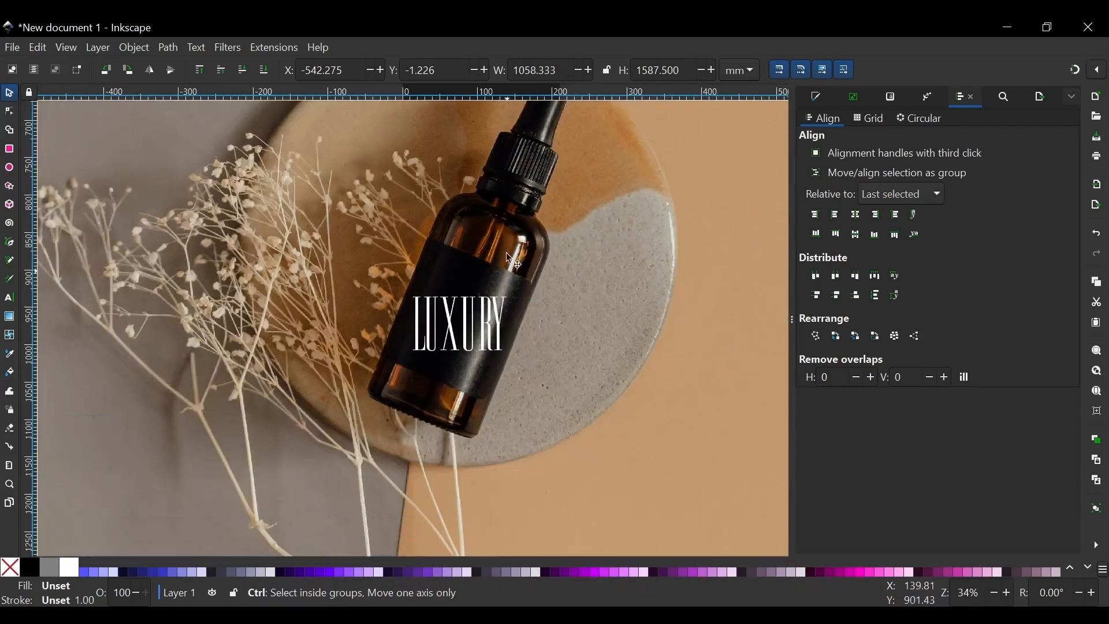
{"action": "scroll", "coordinate": [460, 316], "scroll_direction": "up", "scroll_amount": 1}
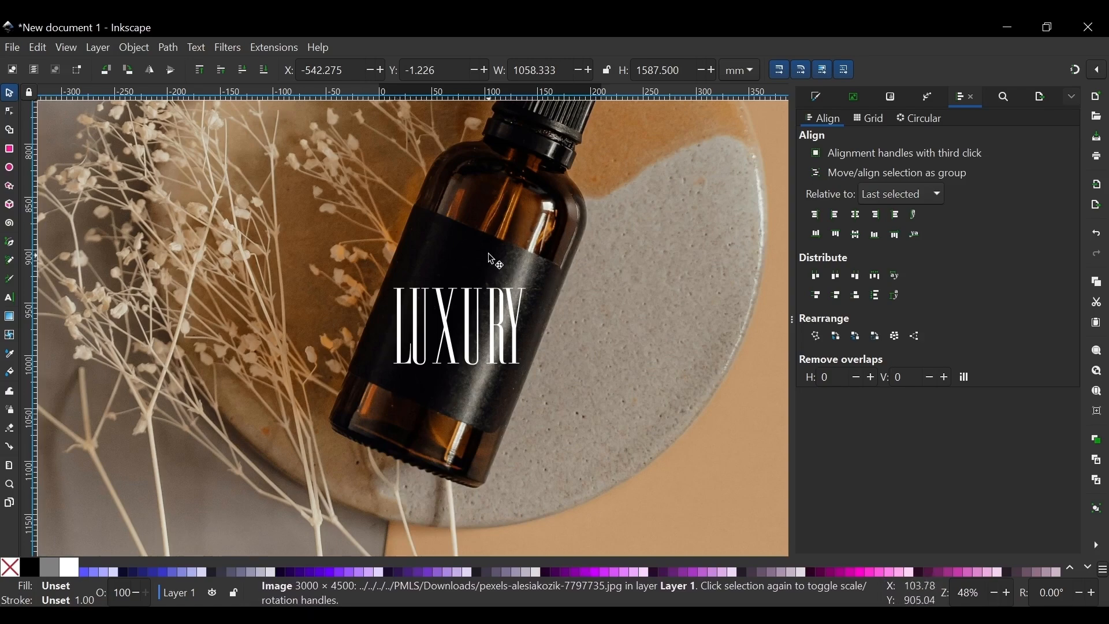
{"action": "scroll", "coordinate": [466, 335], "scroll_direction": "down", "scroll_amount": 1}
{"action": "scroll", "coordinate": [473, 347], "scroll_direction": "up", "scroll_amount": 2, "text": "ctrl"}
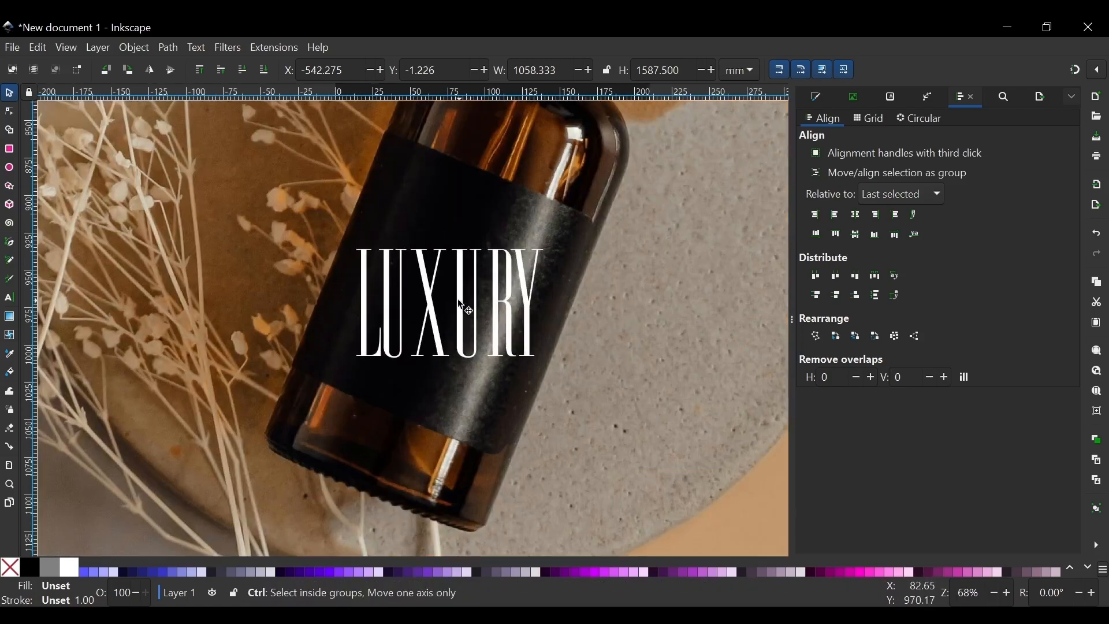
{"action": "scroll", "coordinate": [416, 287], "scroll_direction": "up", "scroll_amount": 2, "text": "ctrl"}
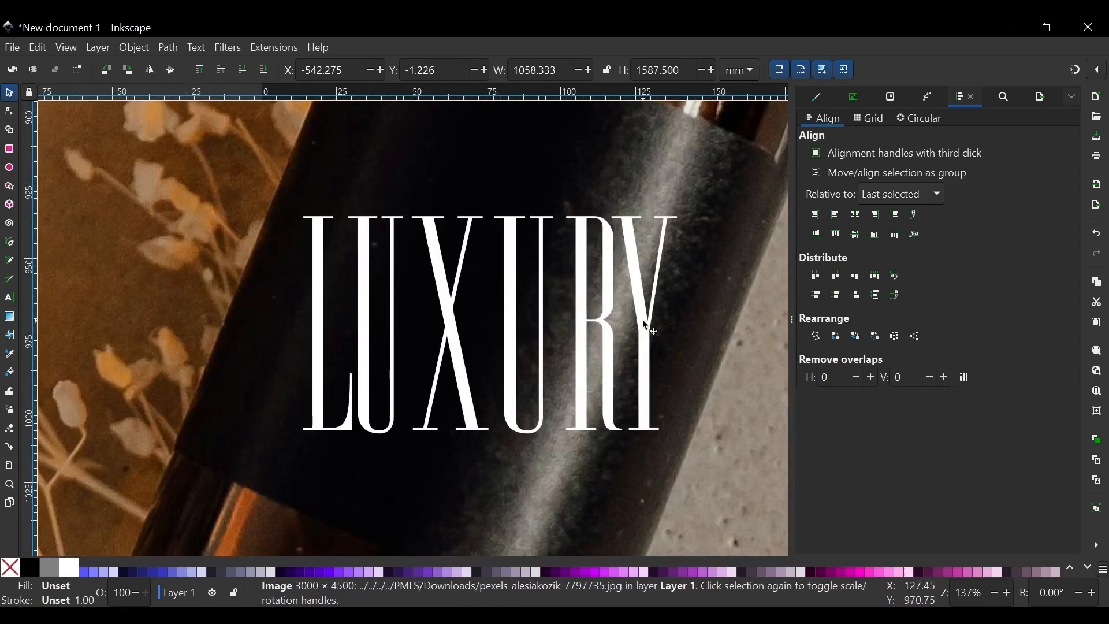
Select all six "LUXURY" letters and merge them into a single path with Union.
{"action": "left_click", "coordinate": [611, 310]}
{"action": "left_click", "coordinate": [590, 296], "text": "shift"}
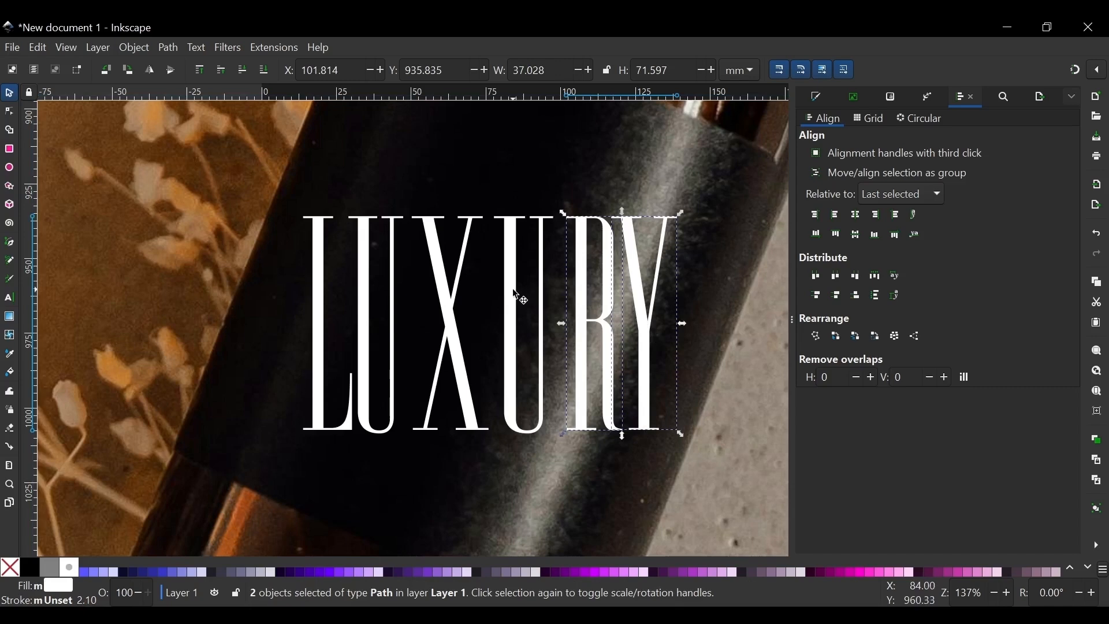
{"action": "left_click", "coordinate": [517, 294], "text": "shift"}
{"action": "left_click", "coordinate": [447, 277], "text": "shift"}
{"action": "left_click", "coordinate": [362, 261], "text": "shift"}
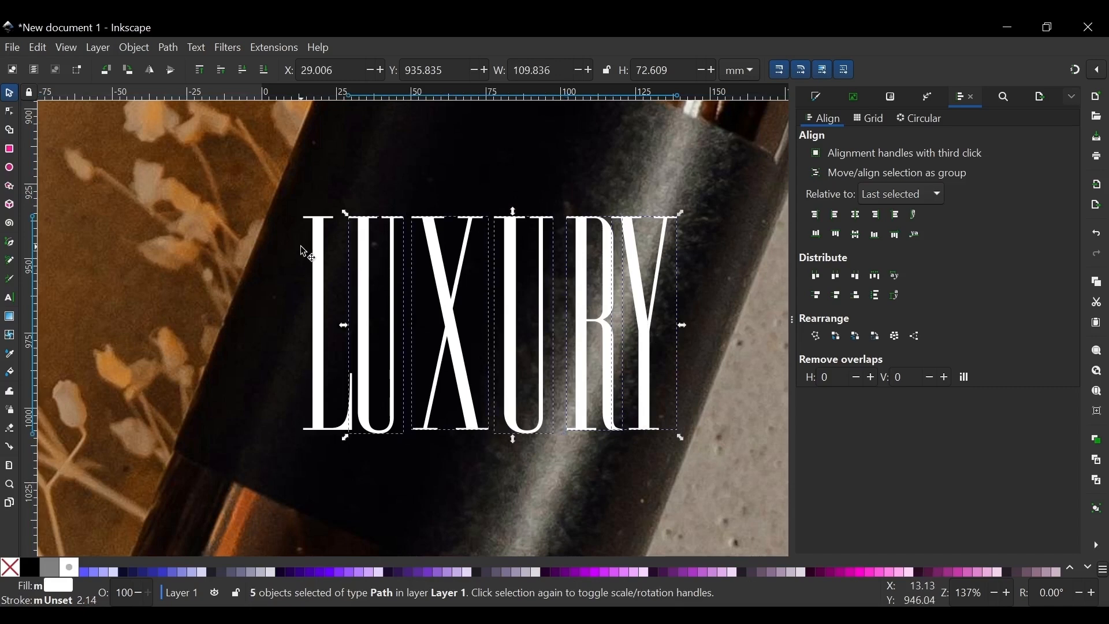
{"action": "left_click", "coordinate": [318, 242], "text": "shift"}
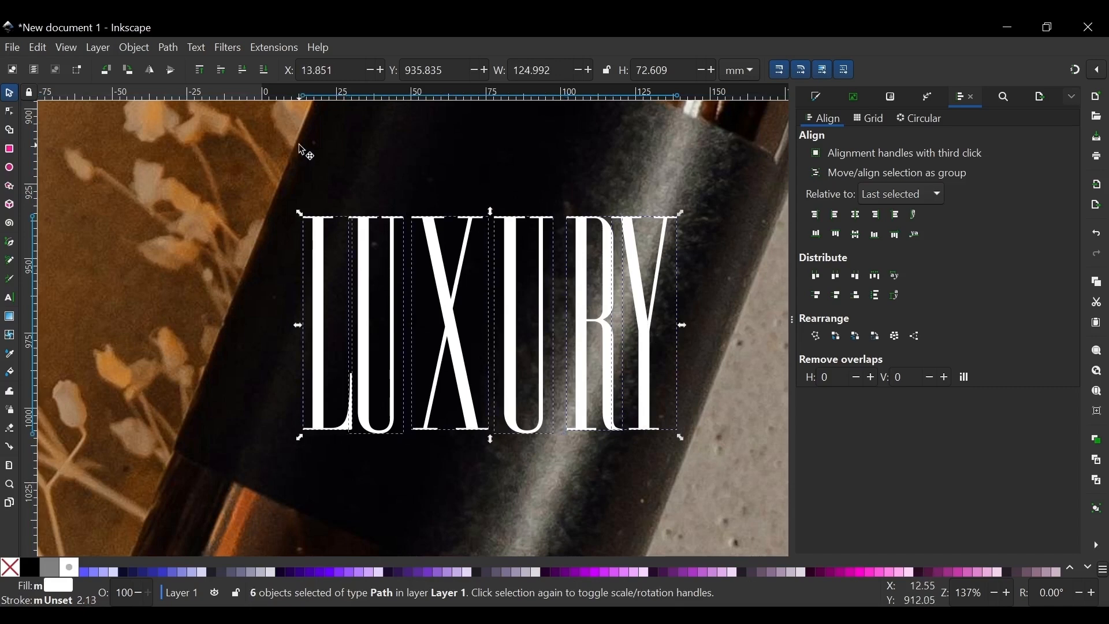
{"action": "left_click", "coordinate": [169, 48]}
{"action": "left_click", "coordinate": [191, 119]}
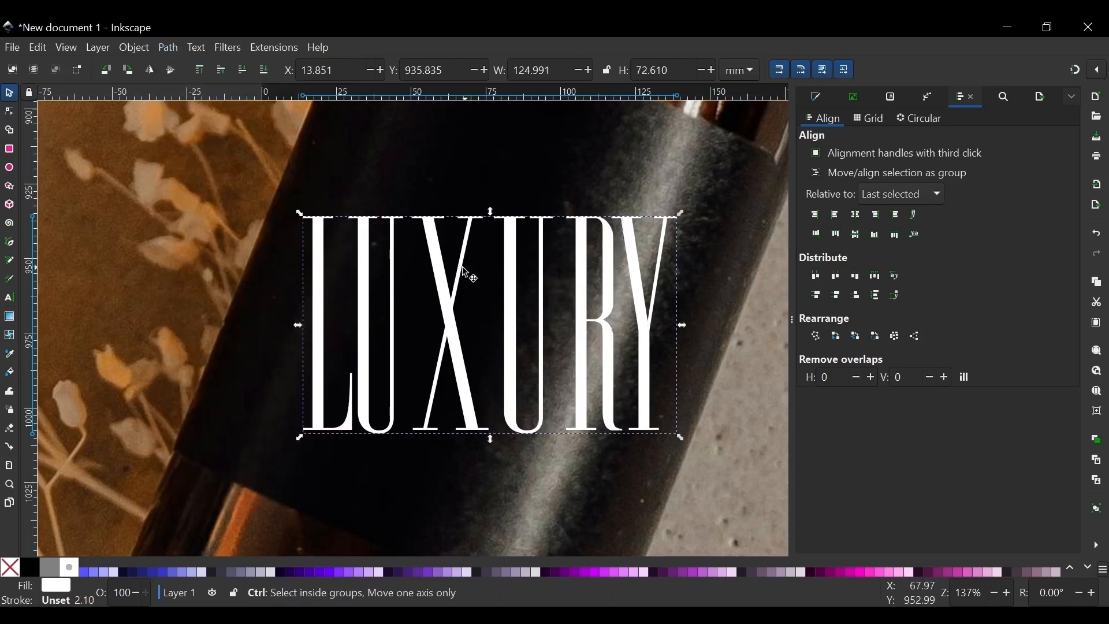
Rotate the merged "LUXURY" lettering clockwise to follow the tilt of the bottle label.
{"action": "scroll", "coordinate": [467, 273], "scroll_direction": "down", "scroll_amount": 3}
{"action": "scroll", "coordinate": [469, 289], "scroll_direction": "up", "scroll_amount": 1}
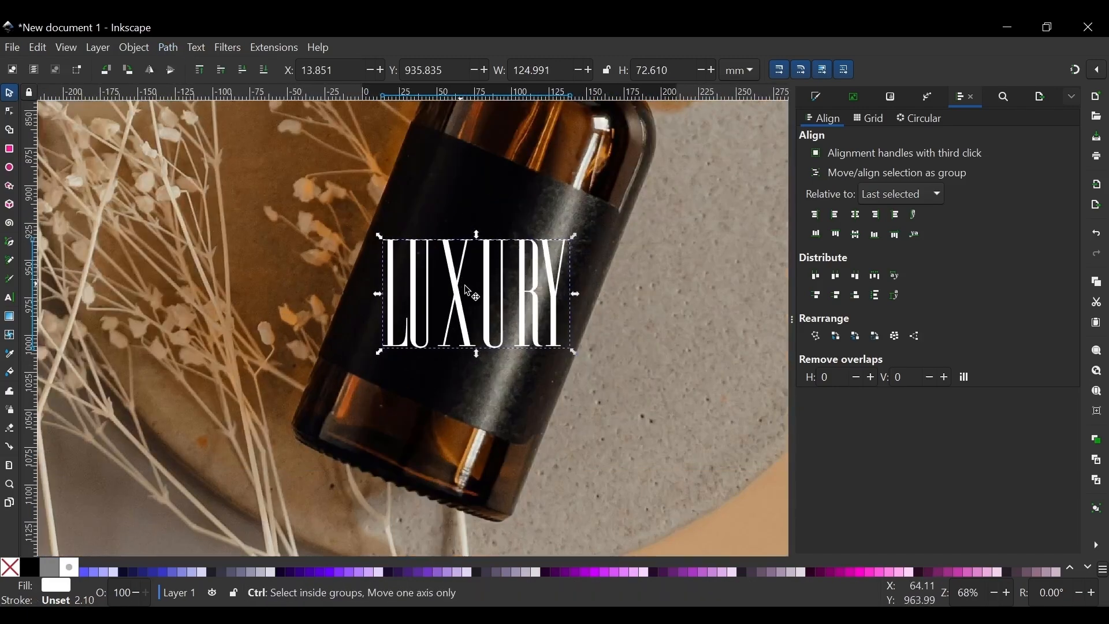
{"action": "scroll", "coordinate": [468, 291], "scroll_direction": "up", "scroll_amount": 1}
{"action": "left_click", "coordinate": [449, 266]}
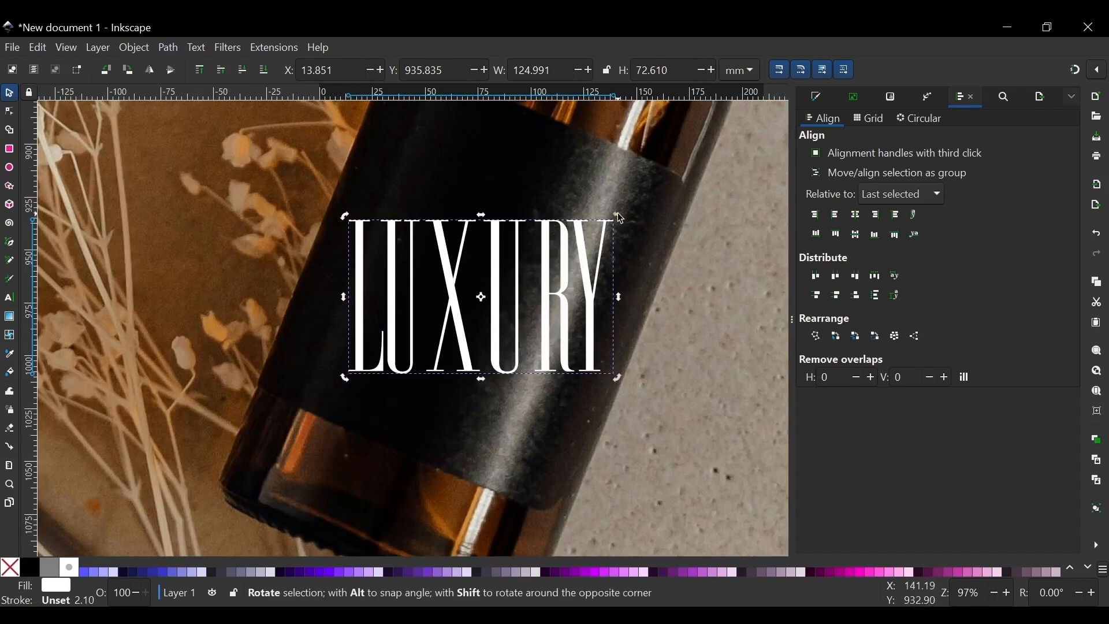
{"action": "left_click_drag", "start_coordinate": [622, 218], "coordinate": [651, 266]}
{"action": "scroll", "coordinate": [358, 273], "scroll_direction": "down", "scroll_amount": 1}
{"action": "scroll", "coordinate": [436, 272], "scroll_direction": "up", "scroll_amount": 2}
{"action": "scroll", "coordinate": [513, 253], "scroll_direction": "down", "scroll_amount": 1}
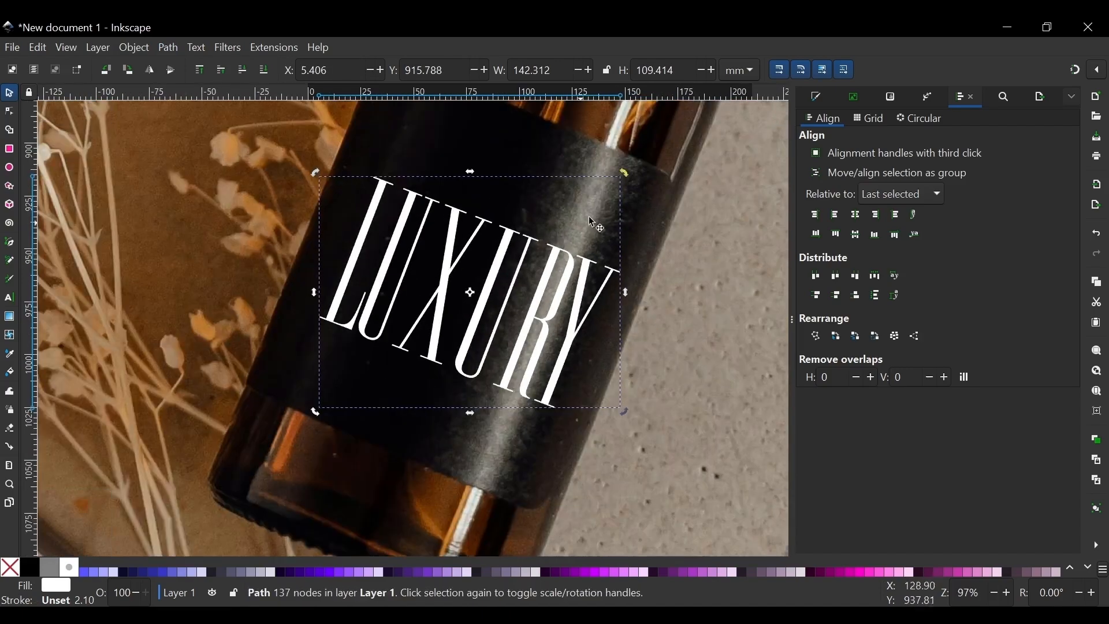
Fine-tune the lettering's angle with small clockwise rotations, the last one about 0.87°.
{"action": "left_click_drag", "start_coordinate": [626, 175], "coordinate": [628, 181]}
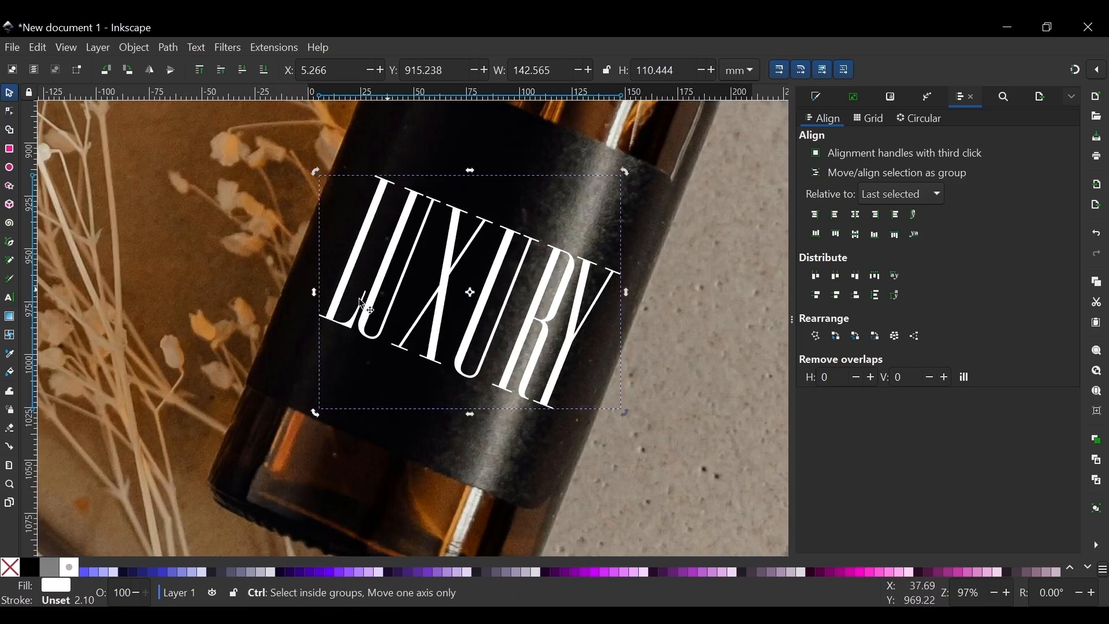
{"action": "scroll", "coordinate": [537, 208], "scroll_direction": "down", "scroll_amount": 1}
{"action": "scroll", "coordinate": [532, 215], "scroll_direction": "up", "scroll_amount": 1}
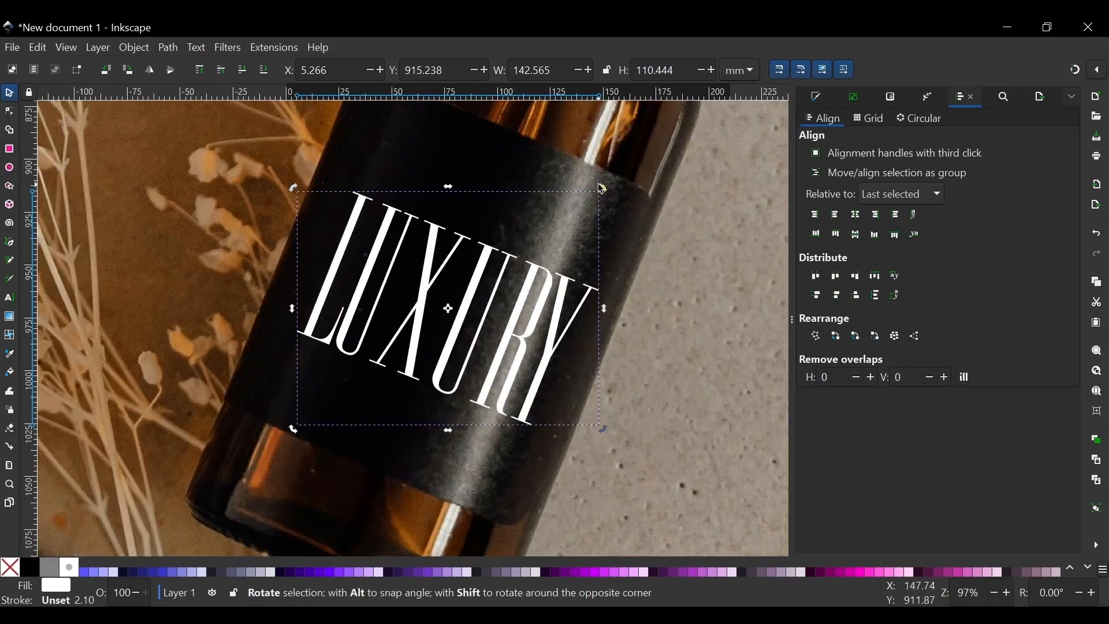
{"action": "left_click_drag", "start_coordinate": [602, 191], "coordinate": [604, 191]}
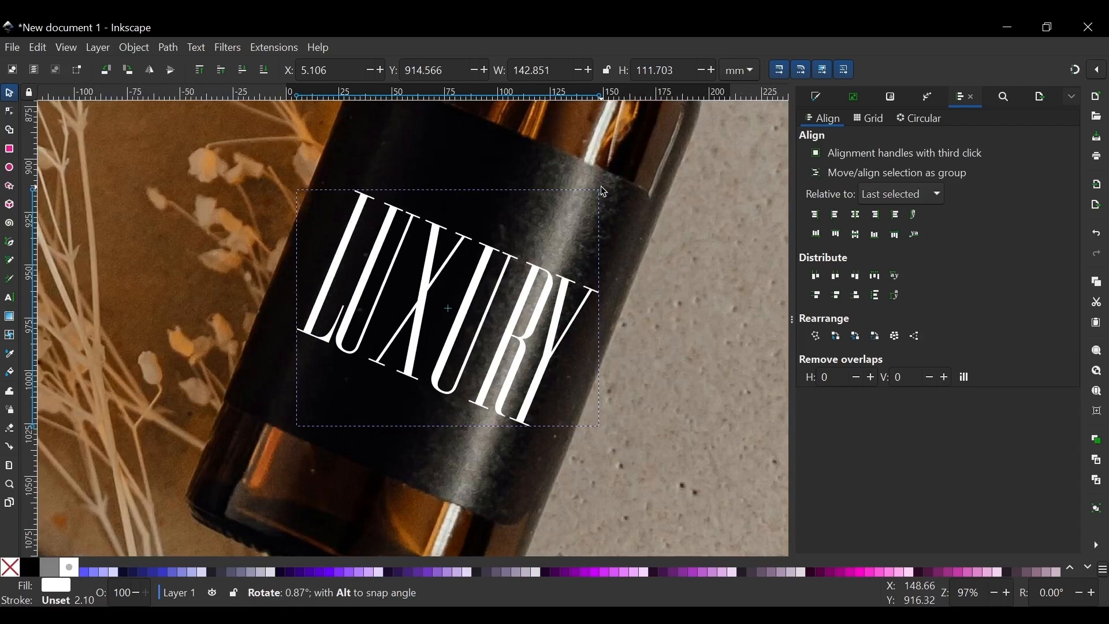
Move the tilted lettering up and left on the label, to X -2.618 mm, Y 911.477 mm.
{"action": "scroll", "coordinate": [500, 298], "scroll_direction": "down", "scroll_amount": 2}
{"action": "scroll", "coordinate": [500, 298], "scroll_direction": "up", "scroll_amount": 1}
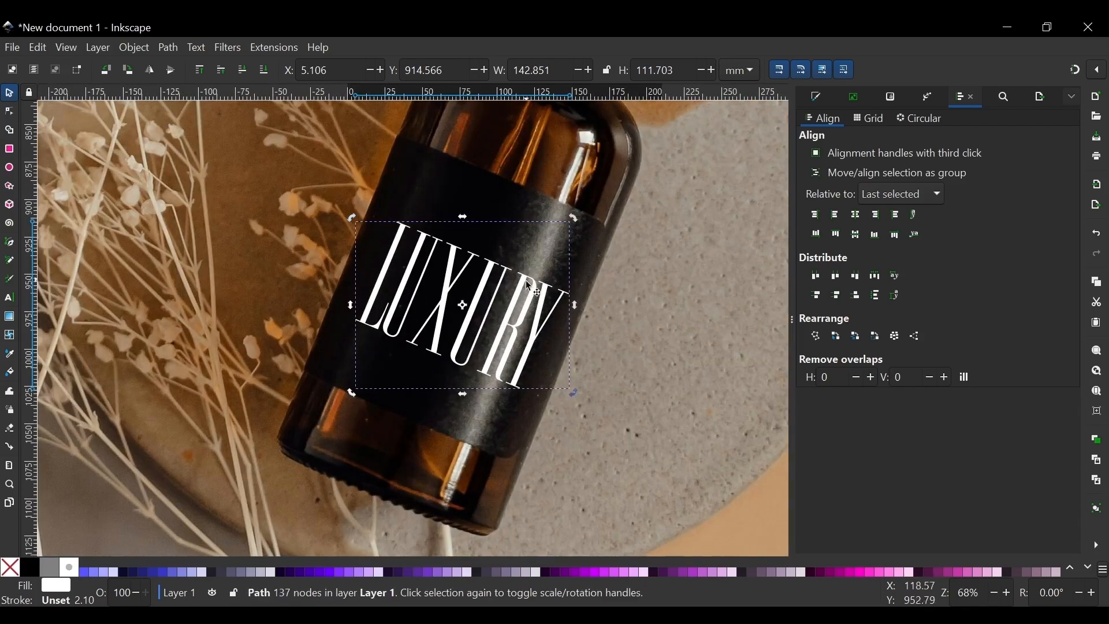
{"action": "left_click_drag", "start_coordinate": [530, 287], "coordinate": [519, 281]}
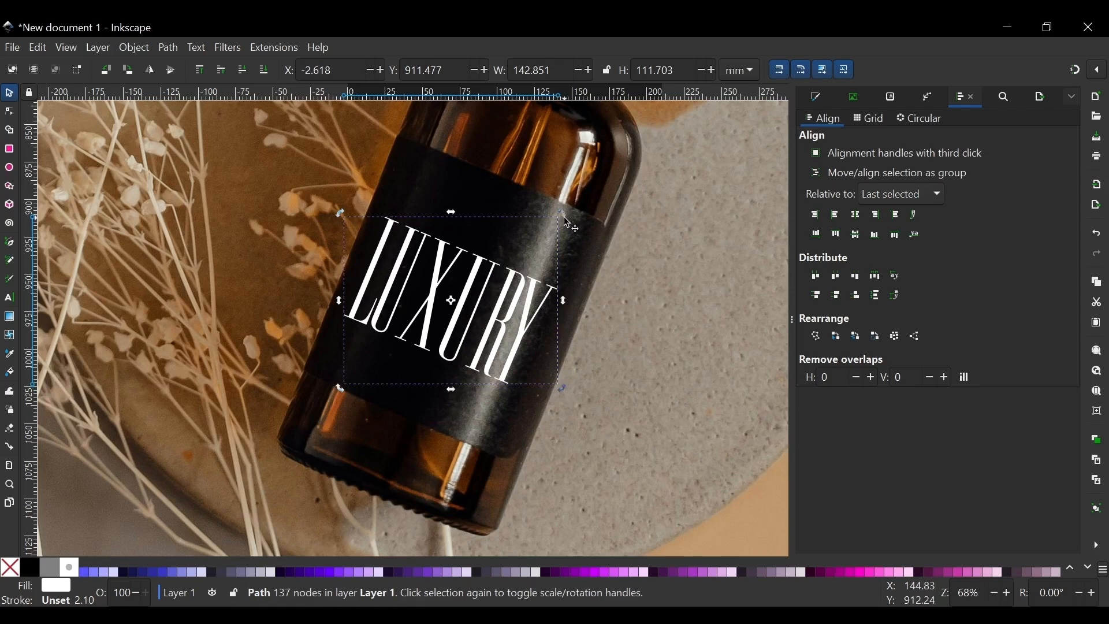
{"action": "left_click_drag", "start_coordinate": [565, 216], "coordinate": [566, 212]}
{"action": "key", "text": "ctrl+z"}
{"action": "left_click", "coordinate": [507, 295]}
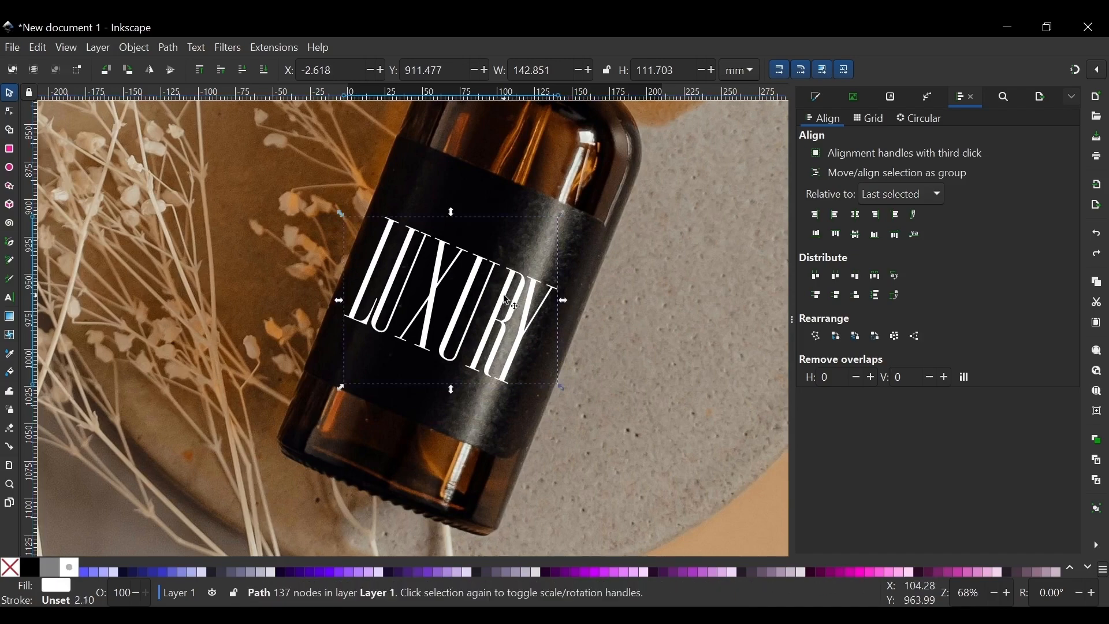
{"action": "key", "text": "n"}
{"action": "key", "text": "s"}
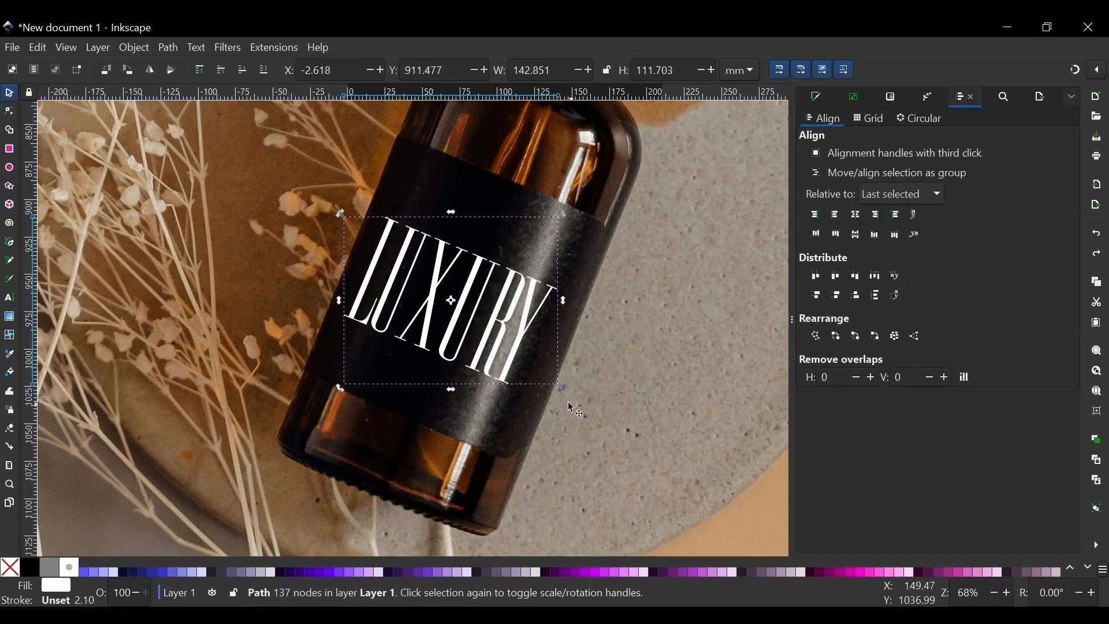
Rotate the lettering slightly counterclockwise to match the label's tilt and check it on the bottle.
{"action": "left_click_drag", "start_coordinate": [564, 396], "coordinate": [573, 385]}
{"action": "scroll", "coordinate": [500, 334], "scroll_direction": "down", "scroll_amount": 1}
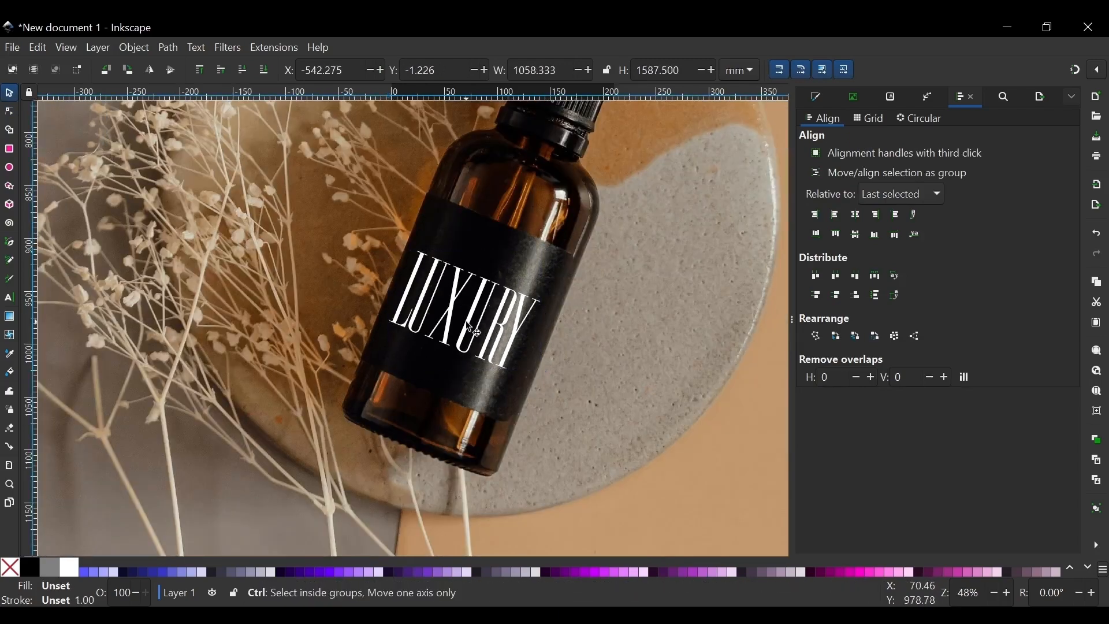
Enlarge the lettering proportionally about its centre to 169.513 × 132.128 mm and reposition it at X -7.060 mm, Y 900.120 mm.
{"action": "scroll", "coordinate": [469, 325], "scroll_direction": "up", "scroll_amount": 1}
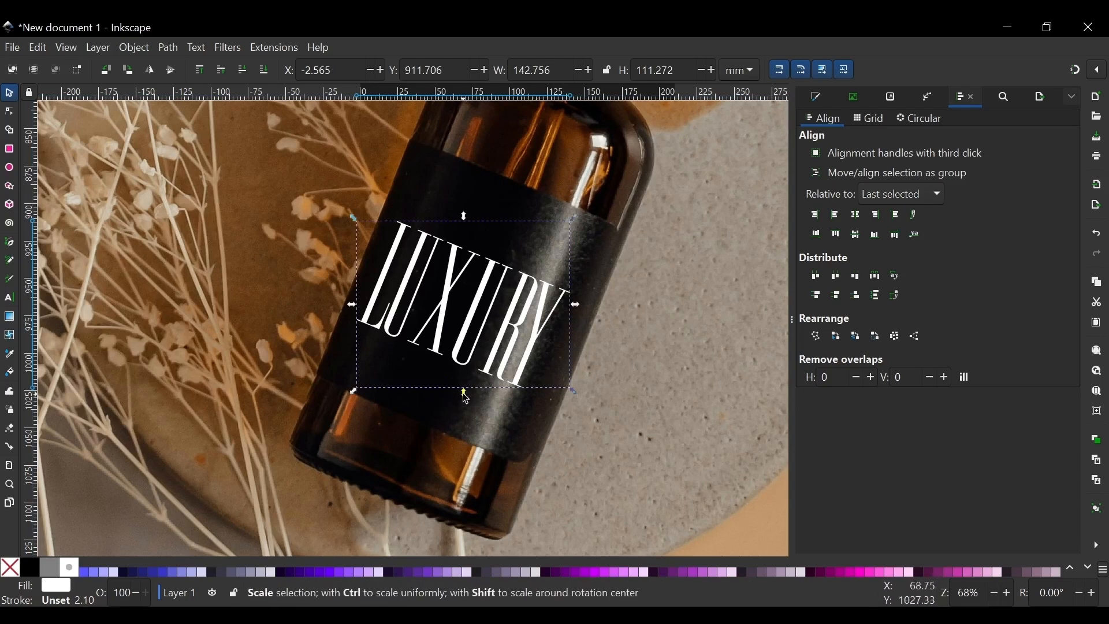
{"action": "left_click_drag", "start_coordinate": [467, 398], "coordinate": [469, 414]}
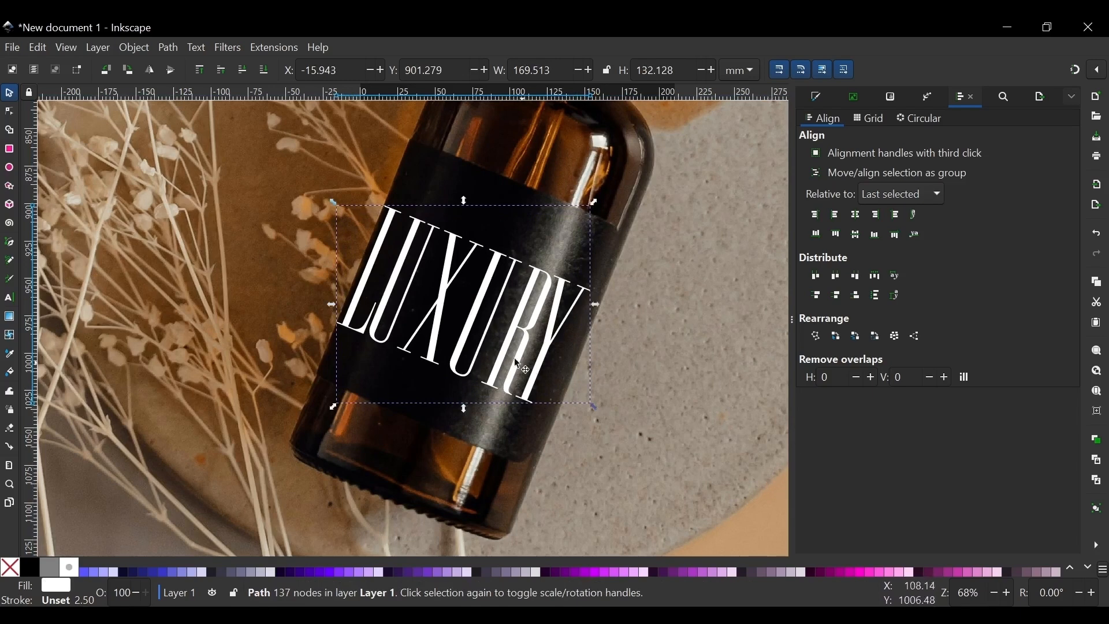
{"action": "mouse_move", "coordinate": [476, 320]}
{"action": "left_mouse_down"}
{"action": "mouse_move", "coordinate": [488, 327]}
{"action": "mouse_move", "coordinate": [489, 312]}
{"action": "left_mouse_up"}
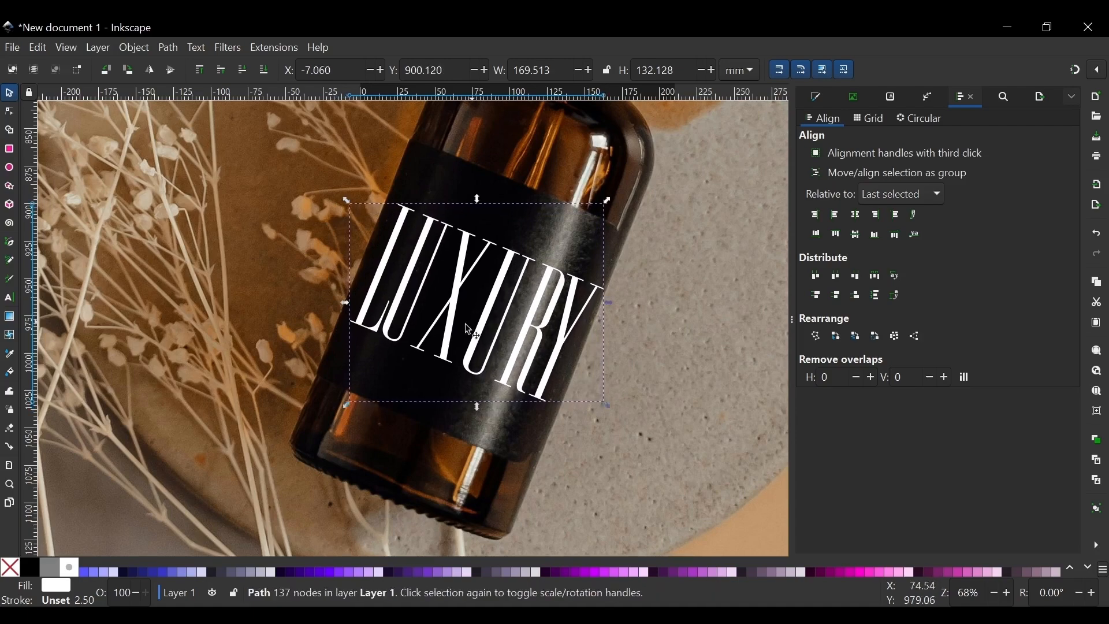
{"action": "scroll", "coordinate": [464, 328], "scroll_direction": "down", "scroll_amount": 2}
{"action": "left_click", "coordinate": [634, 435]}
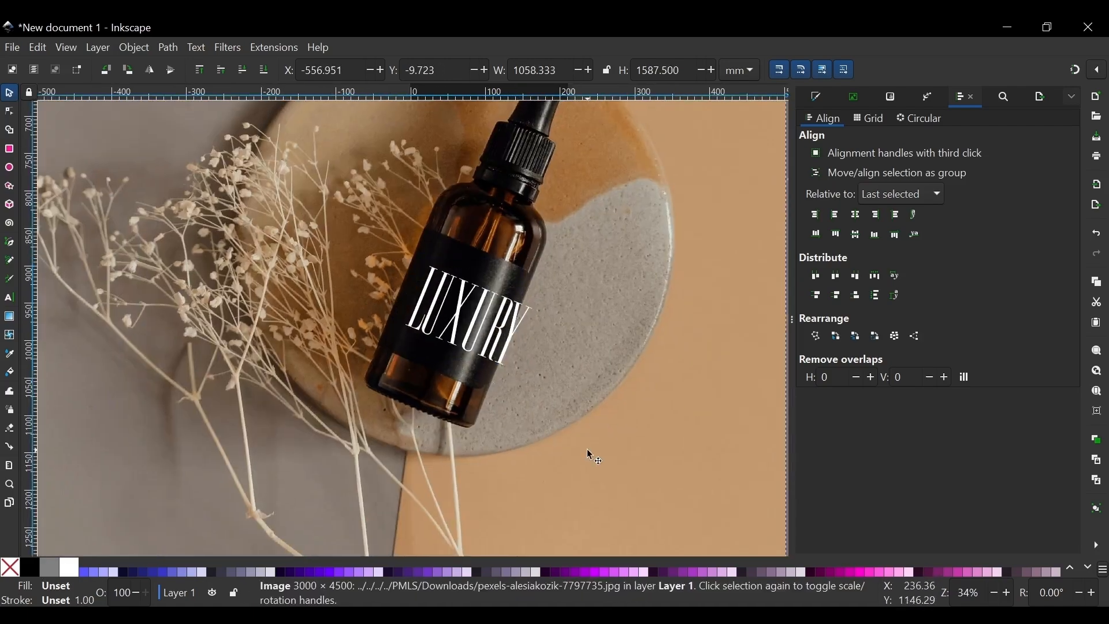
{"action": "left_click_drag", "start_coordinate": [561, 427], "coordinate": [572, 433]}
{"action": "scroll", "coordinate": [486, 374], "scroll_direction": "down", "scroll_amount": 1}
{"action": "scroll", "coordinate": [448, 303], "scroll_direction": "up", "scroll_amount": 2}
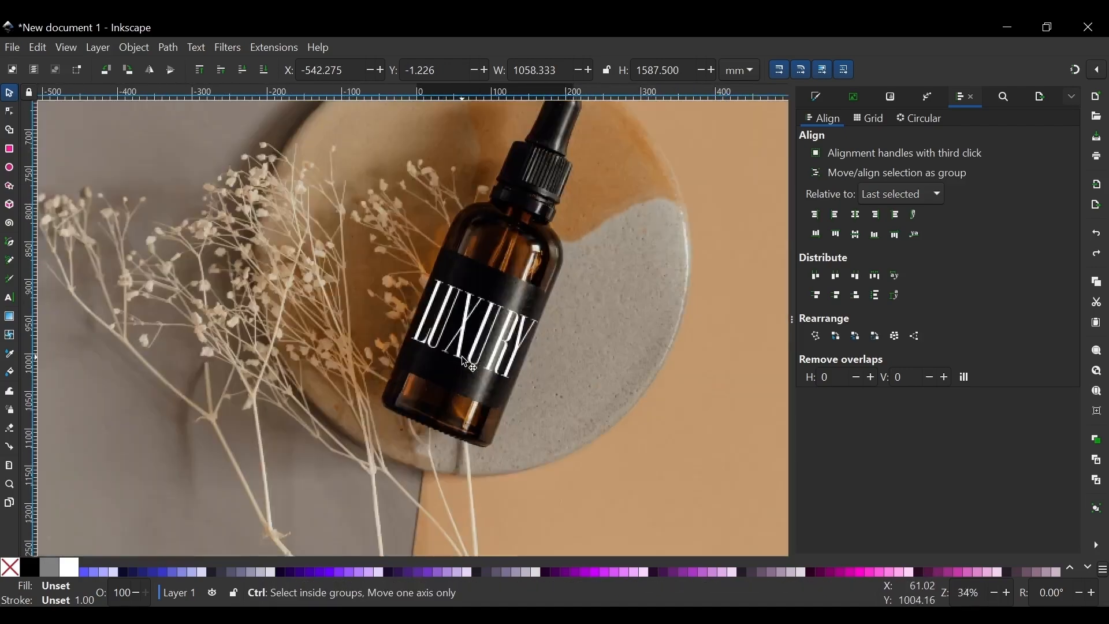
Nudge the lettering left and up to X -8.648 mm, Y 899.062 mm, and deselect it to view the whole photo.
{"action": "left_click", "coordinate": [444, 300]}
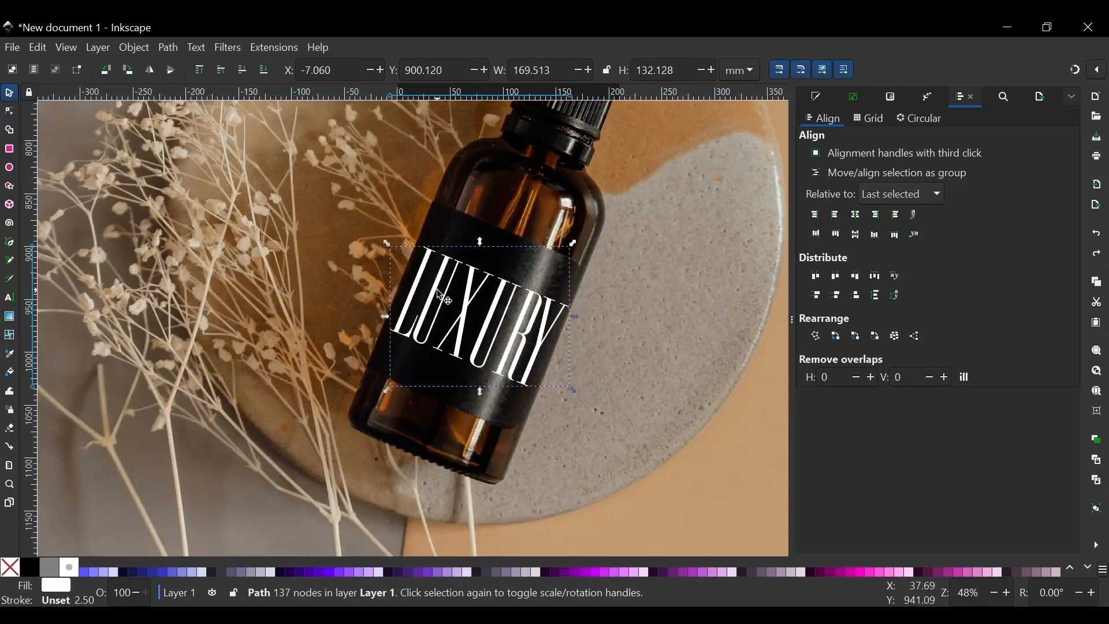
{"action": "key", "text": "Left"}
{"action": "key", "text": "Left"}
{"action": "key", "text": "Left"}
{"action": "key", "text": "Up"}
{"action": "key", "text": "Up"}
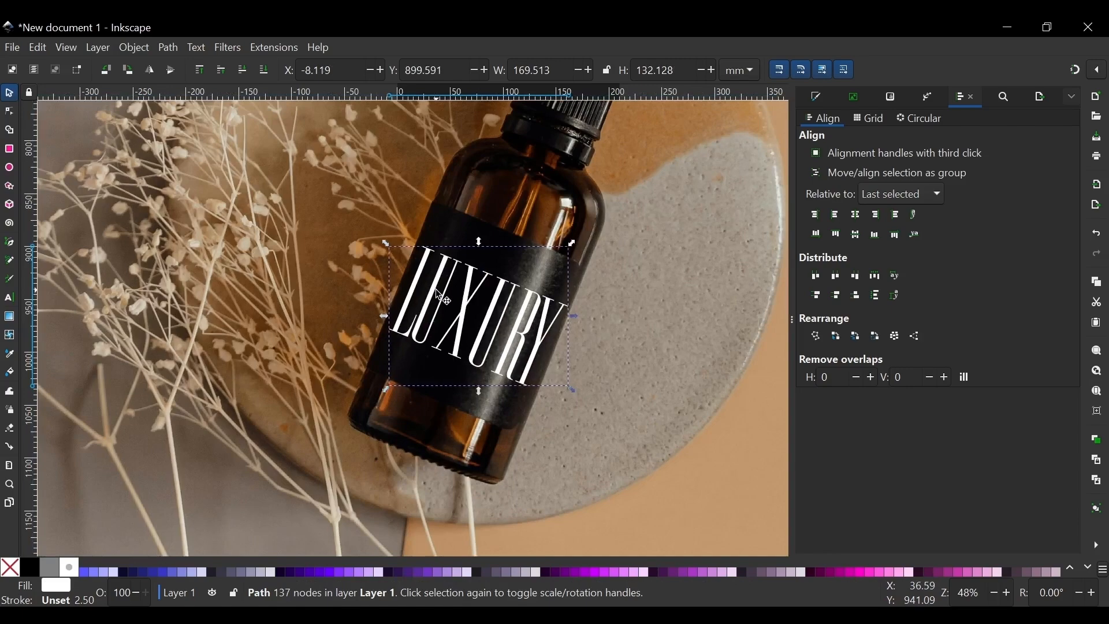
{"action": "scroll", "coordinate": [448, 309], "scroll_direction": "down", "scroll_amount": 2}
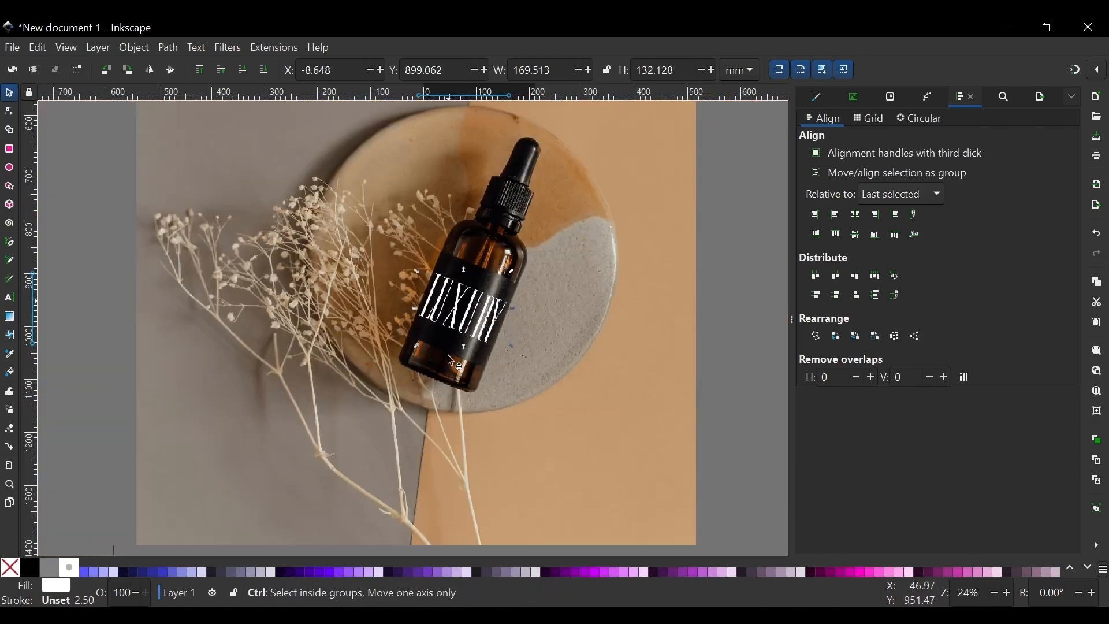
{"action": "left_click", "coordinate": [481, 405]}
{"action": "scroll", "coordinate": [462, 326], "scroll_direction": "down", "scroll_amount": 2}
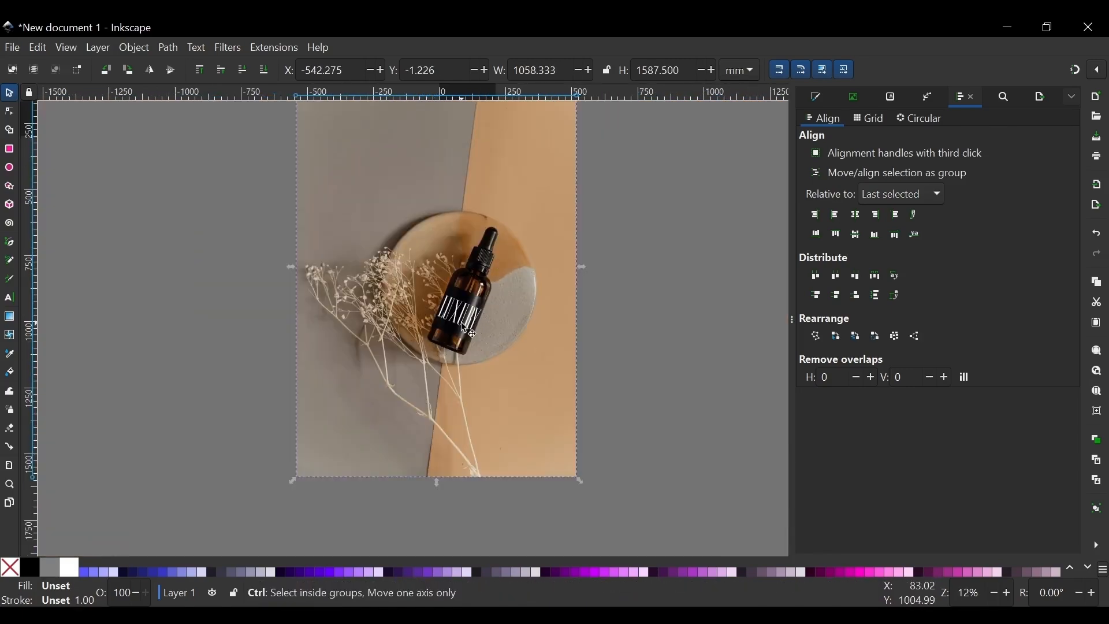
Select the LUXURY lettering on the bottle label and set its blend mode to Soft Light.
{"action": "scroll", "coordinate": [459, 321], "scroll_direction": "up", "scroll_amount": 5}
{"action": "scroll", "coordinate": [453, 318], "scroll_direction": "down", "scroll_amount": 2}
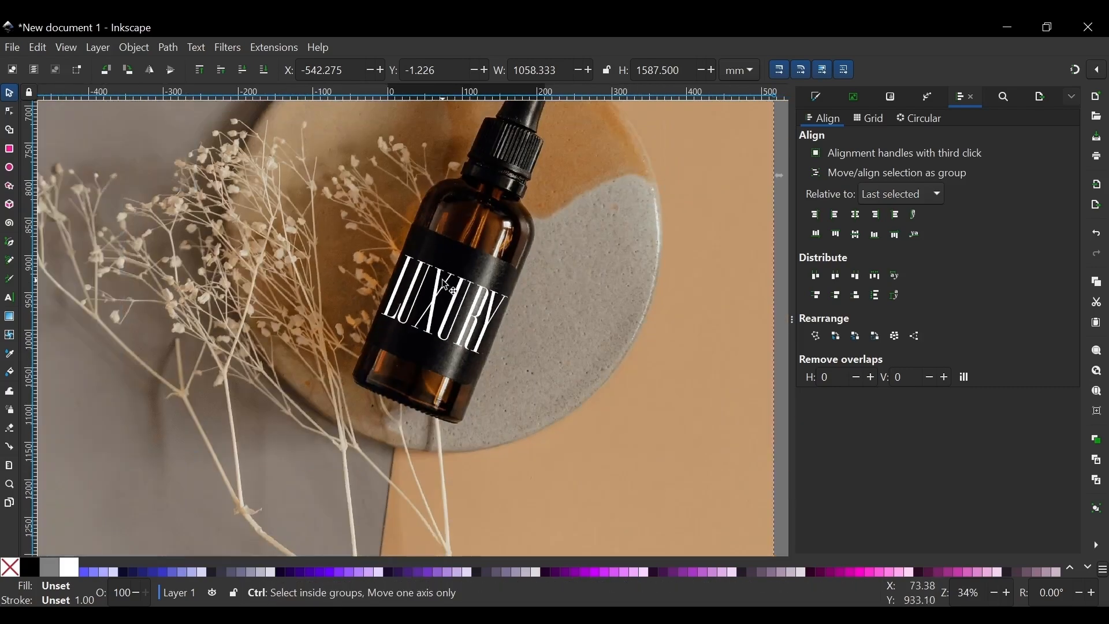
{"action": "scroll", "coordinate": [462, 320], "scroll_direction": "up", "scroll_amount": 2}
{"action": "left_click", "coordinate": [504, 324]}
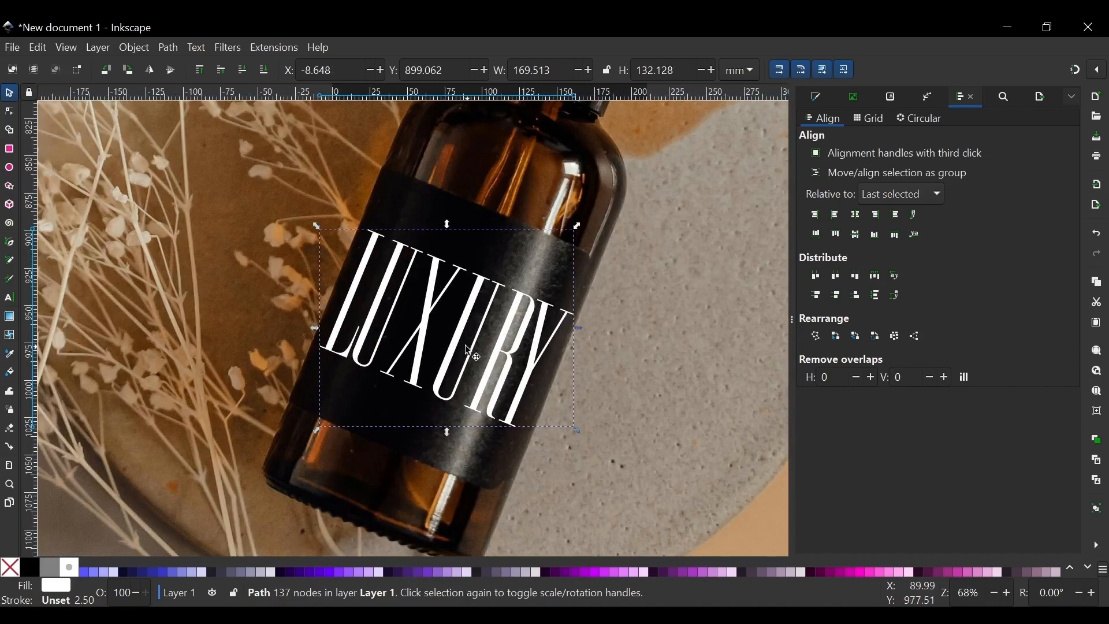
{"action": "scroll", "coordinate": [469, 351], "scroll_direction": "down", "scroll_amount": 1}
{"action": "scroll", "coordinate": [450, 316], "scroll_direction": "down", "scroll_amount": 2}
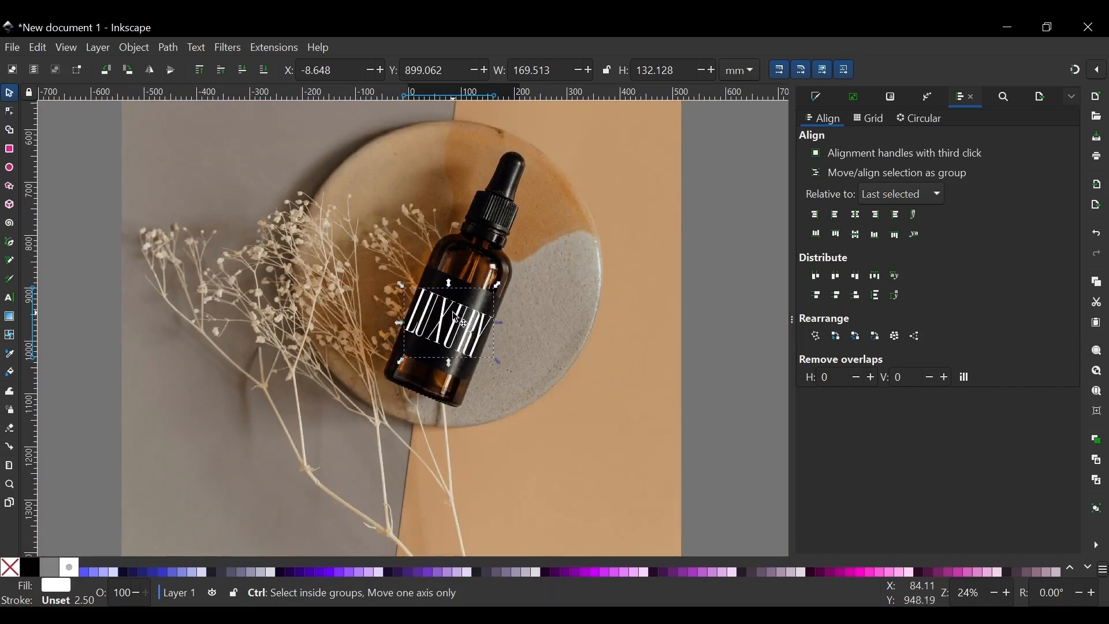
{"action": "scroll", "coordinate": [462, 323], "scroll_direction": "up", "scroll_amount": 3}
{"action": "scroll", "coordinate": [510, 359], "scroll_direction": "down", "scroll_amount": 2}
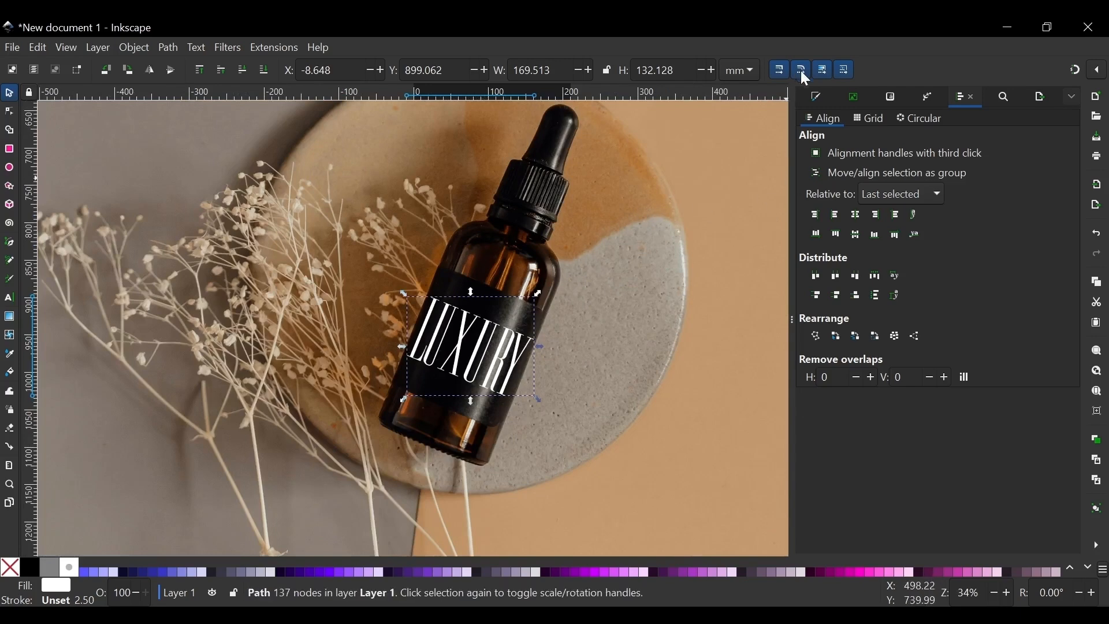
{"action": "left_click", "coordinate": [818, 97]}
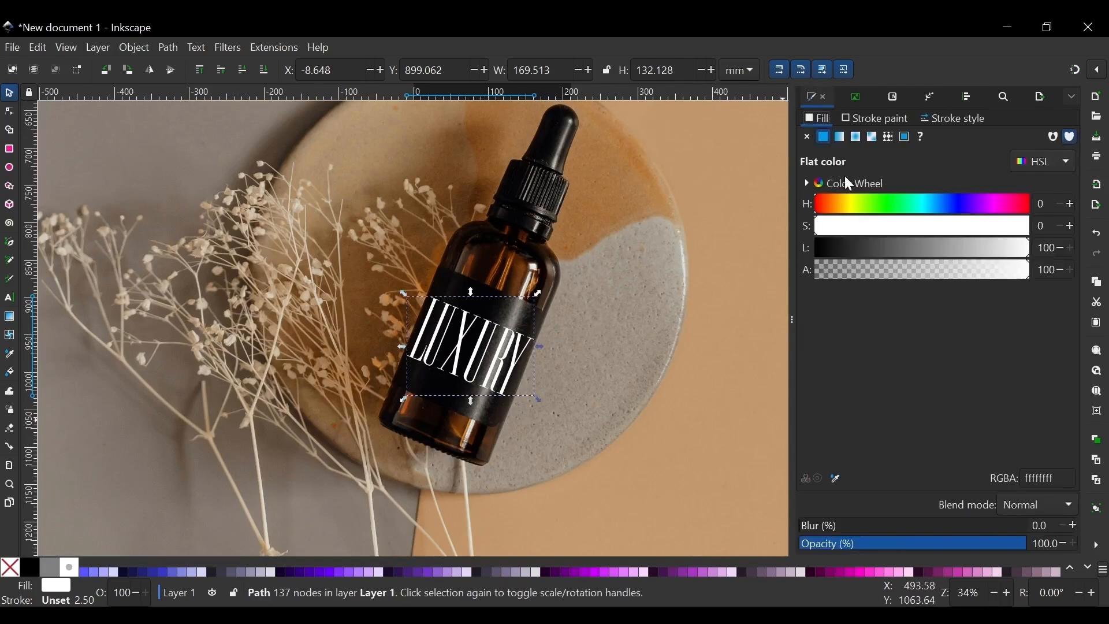
{"action": "left_click", "coordinate": [1044, 501]}
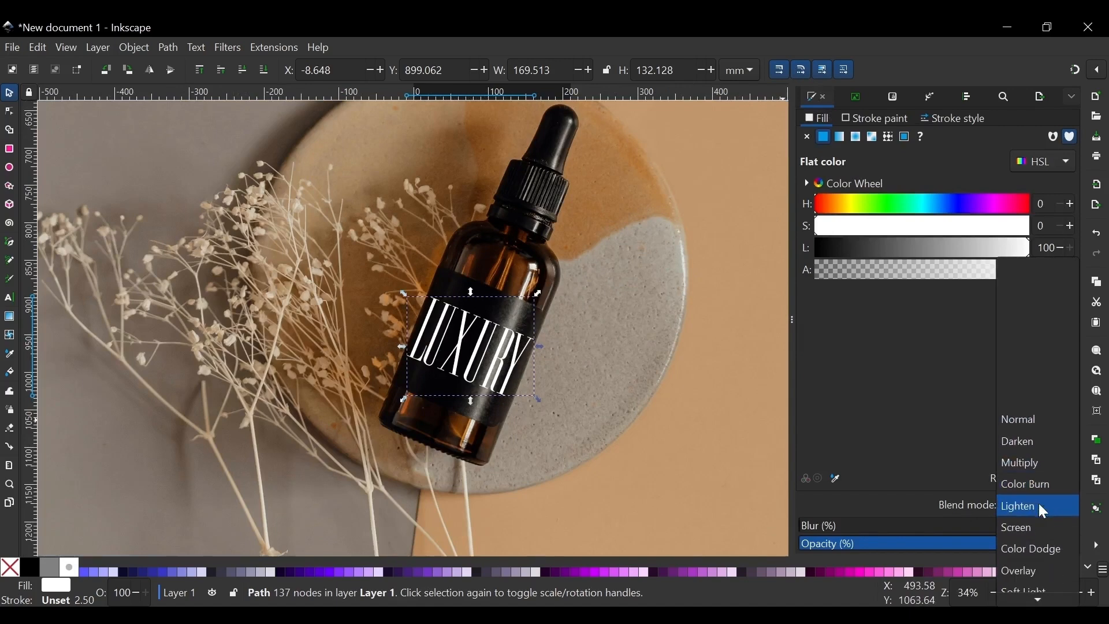
{"action": "scroll", "coordinate": [1031, 543], "scroll_direction": "down", "scroll_amount": 2}
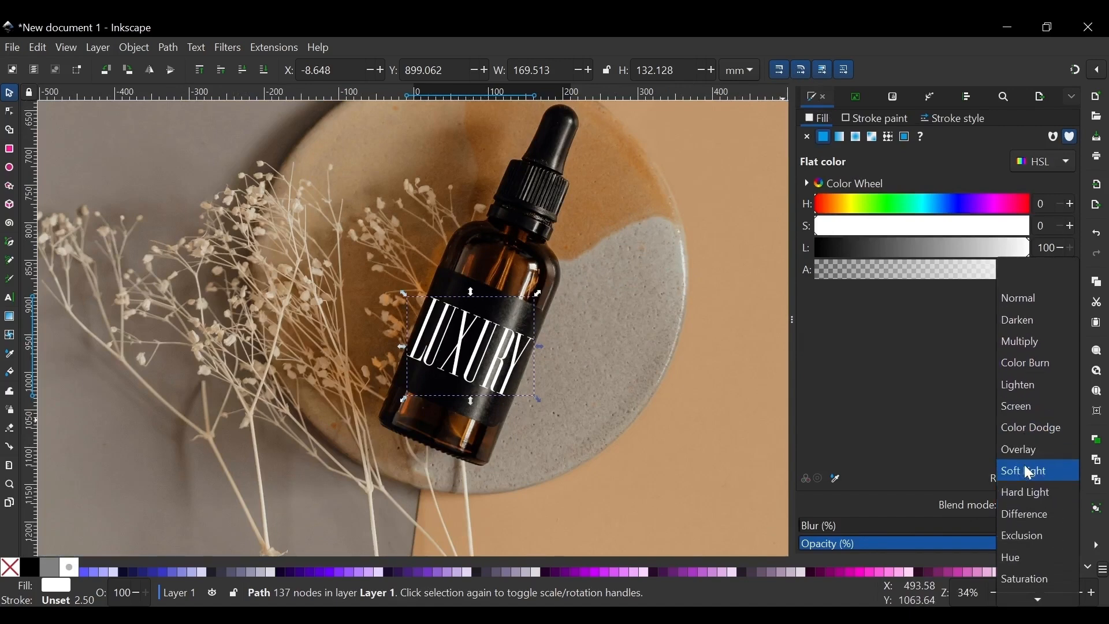
{"action": "left_click", "coordinate": [1024, 471]}
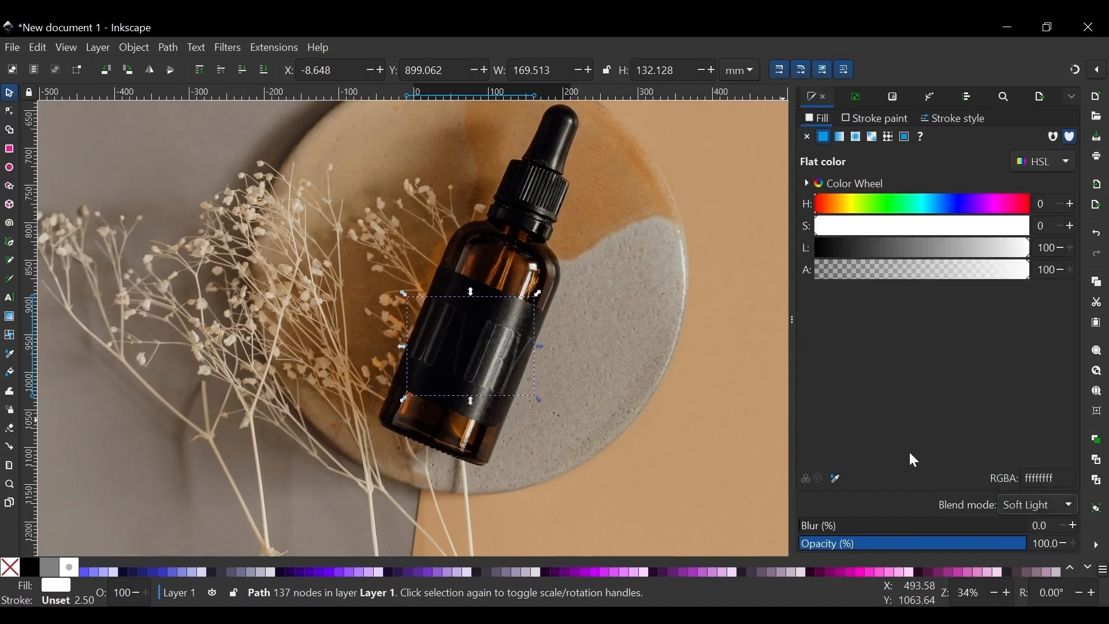
Stack several in-place duplicates of the Soft Light lettering to brighten it on the label, and deselect it.
{"action": "scroll", "coordinate": [470, 350], "scroll_direction": "up", "scroll_amount": 3}
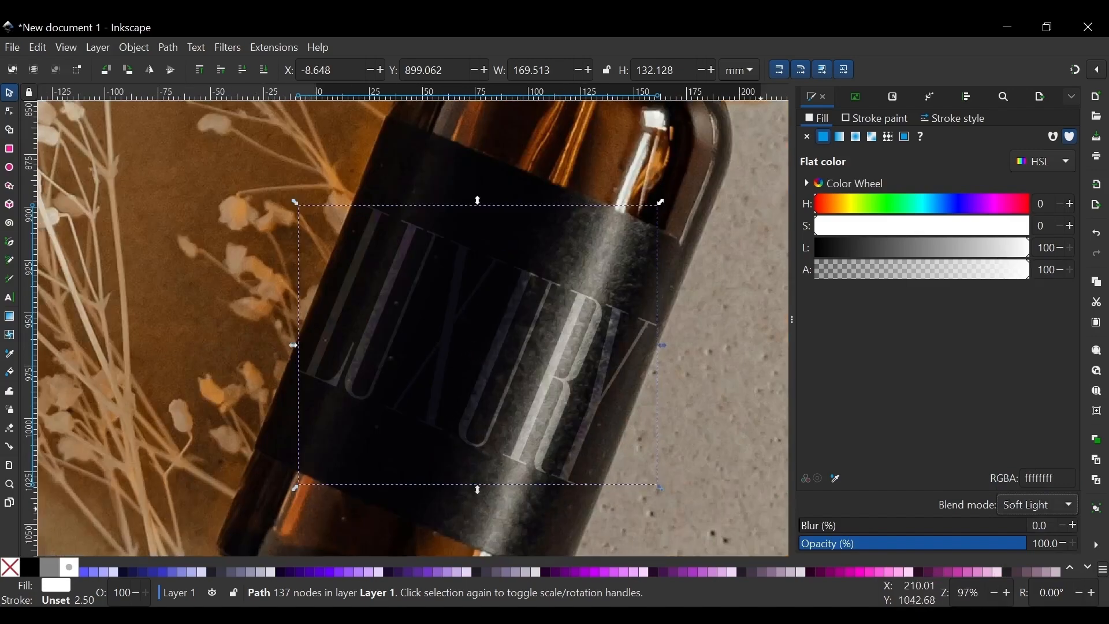
{"action": "scroll", "coordinate": [465, 374], "scroll_direction": "down", "scroll_amount": 1}
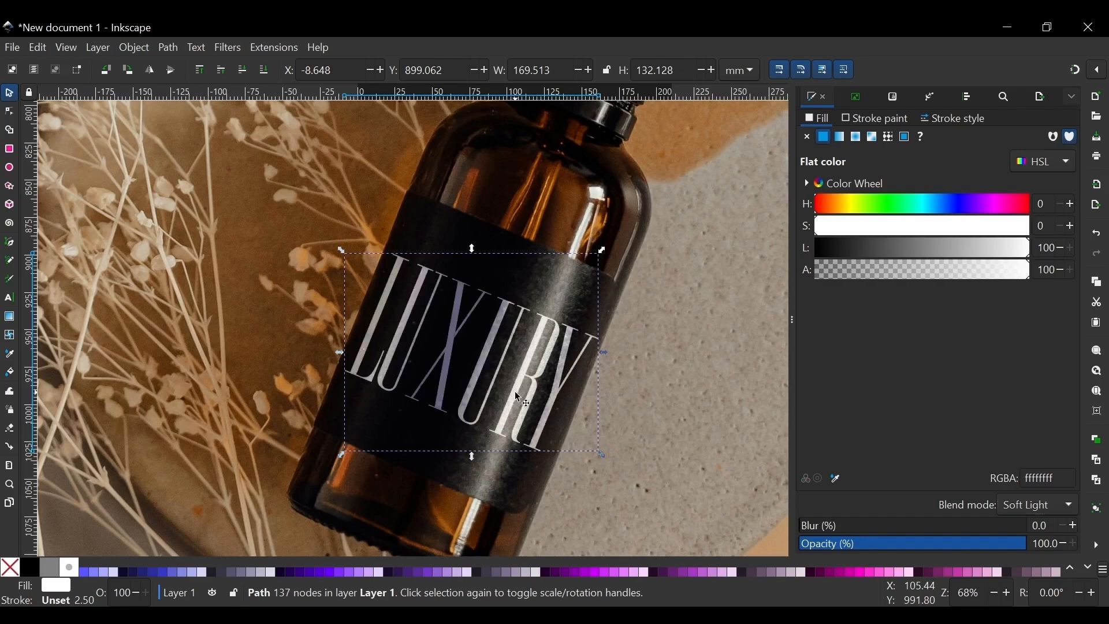
{"action": "scroll", "coordinate": [422, 349], "scroll_direction": "down", "scroll_amount": 3}
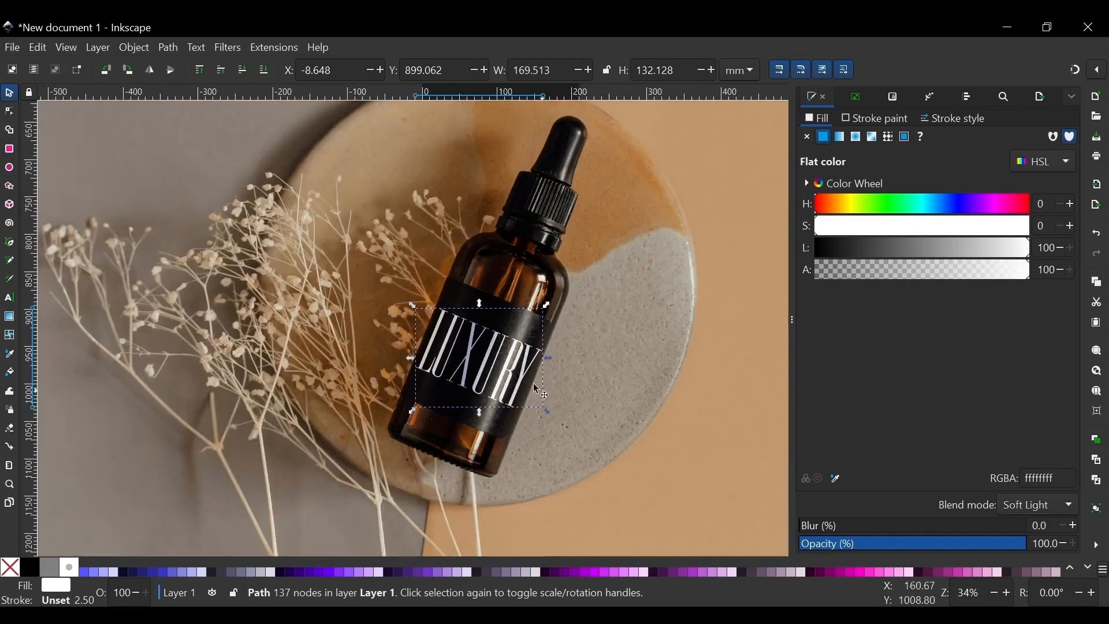
{"action": "scroll", "coordinate": [469, 378], "scroll_direction": "down", "scroll_amount": 1}
{"action": "scroll", "coordinate": [465, 378], "scroll_direction": "up", "scroll_amount": 1}
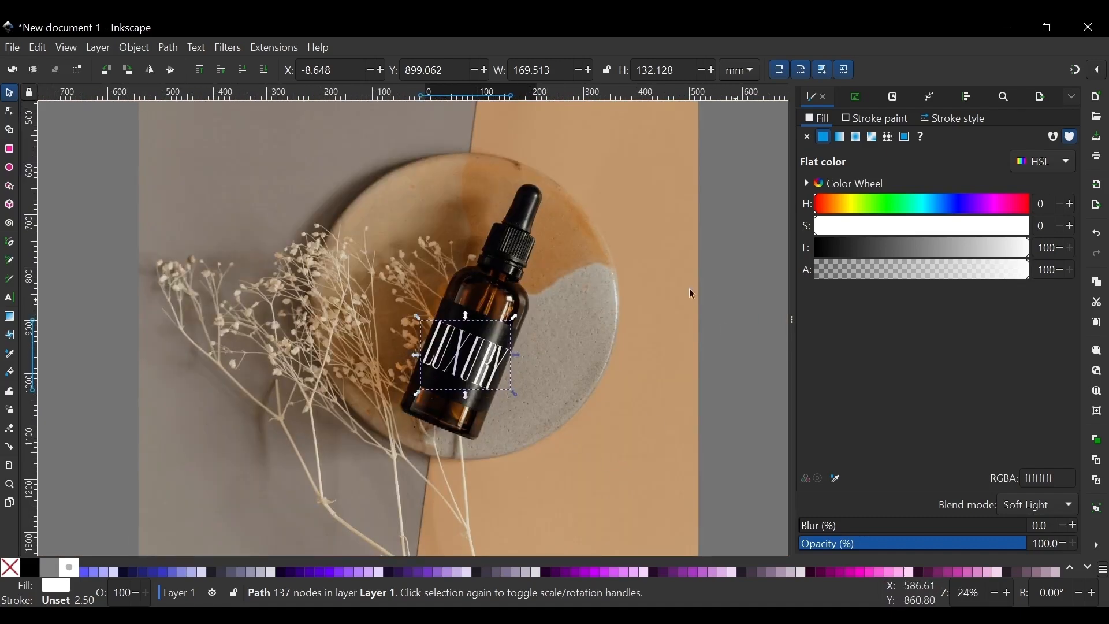
{"action": "key", "text": "Escape"}
Delete the topmost duplicate of the LUXURY lettering to tone down its brightness slightly, and leave nothing selected.
{"action": "scroll", "coordinate": [474, 321], "scroll_direction": "up", "scroll_amount": 5}
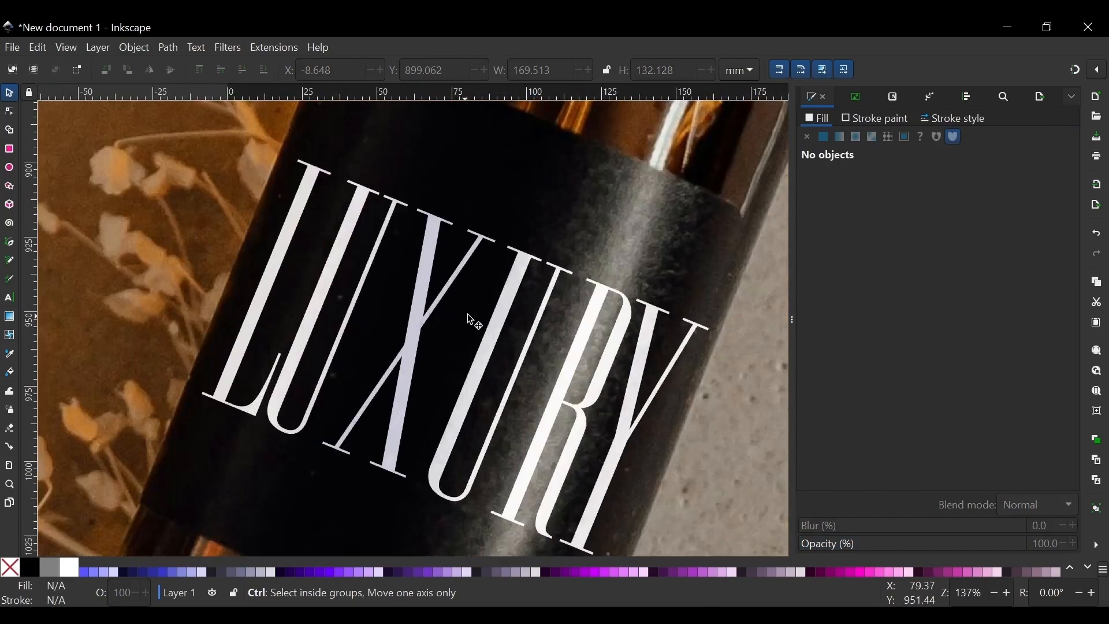
{"action": "scroll", "coordinate": [494, 359], "scroll_direction": "up", "scroll_amount": 4}
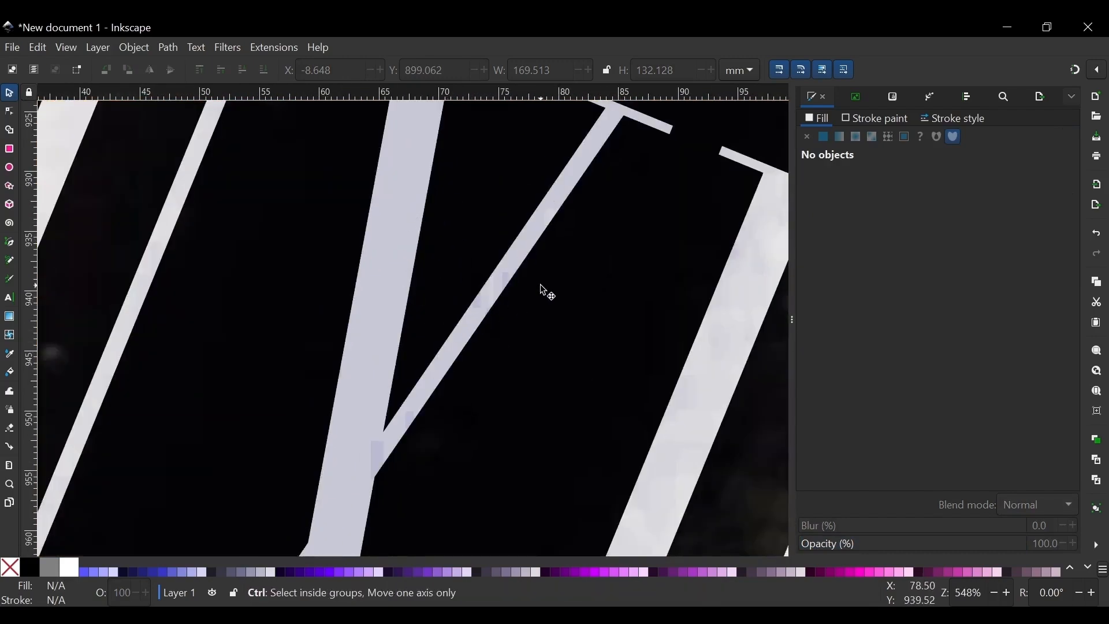
{"action": "scroll", "coordinate": [406, 264], "scroll_direction": "down", "scroll_amount": 2}
{"action": "scroll", "coordinate": [406, 263], "scroll_direction": "down", "scroll_amount": 2}
{"action": "scroll", "coordinate": [471, 303], "scroll_direction": "up", "scroll_amount": 2}
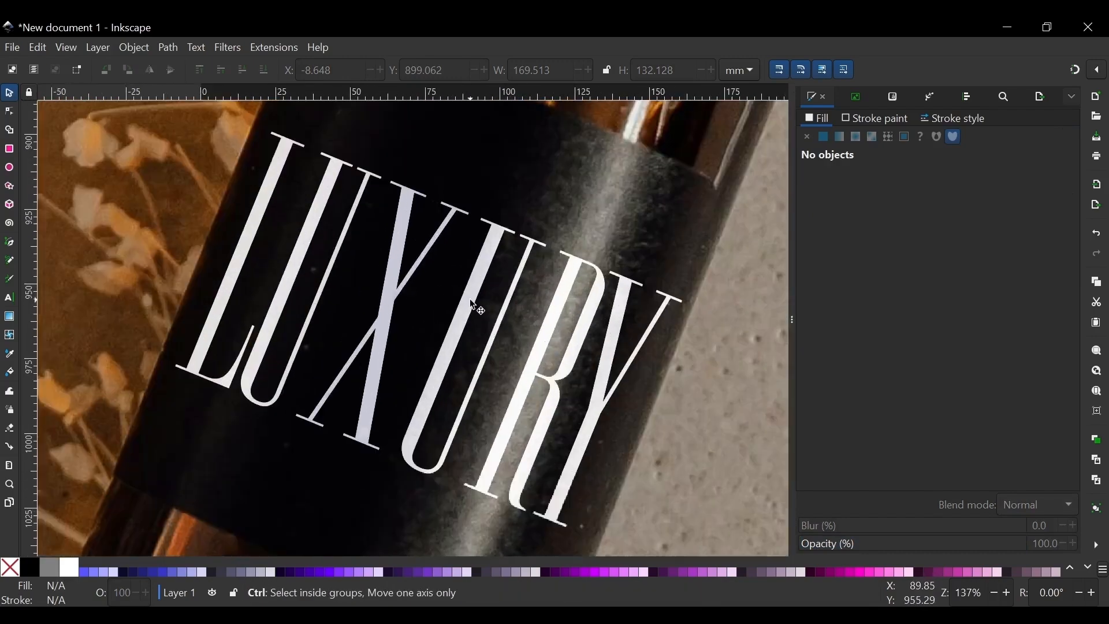
{"action": "left_click", "coordinate": [490, 260]}
{"action": "key", "text": "Escape"}
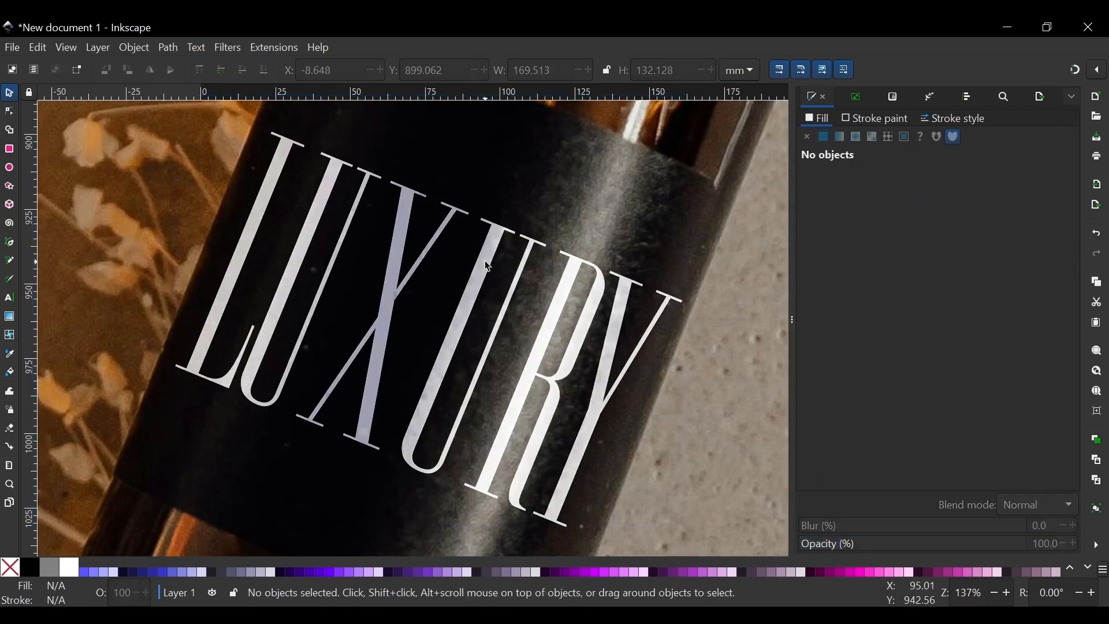
Examine how the blended lettering picks up the label's texture and highlights, both close up and in the whole bottle photo.
{"action": "scroll", "coordinate": [488, 267], "scroll_direction": "down", "scroll_amount": 2}
{"action": "scroll", "coordinate": [508, 272], "scroll_direction": "up", "scroll_amount": 6}
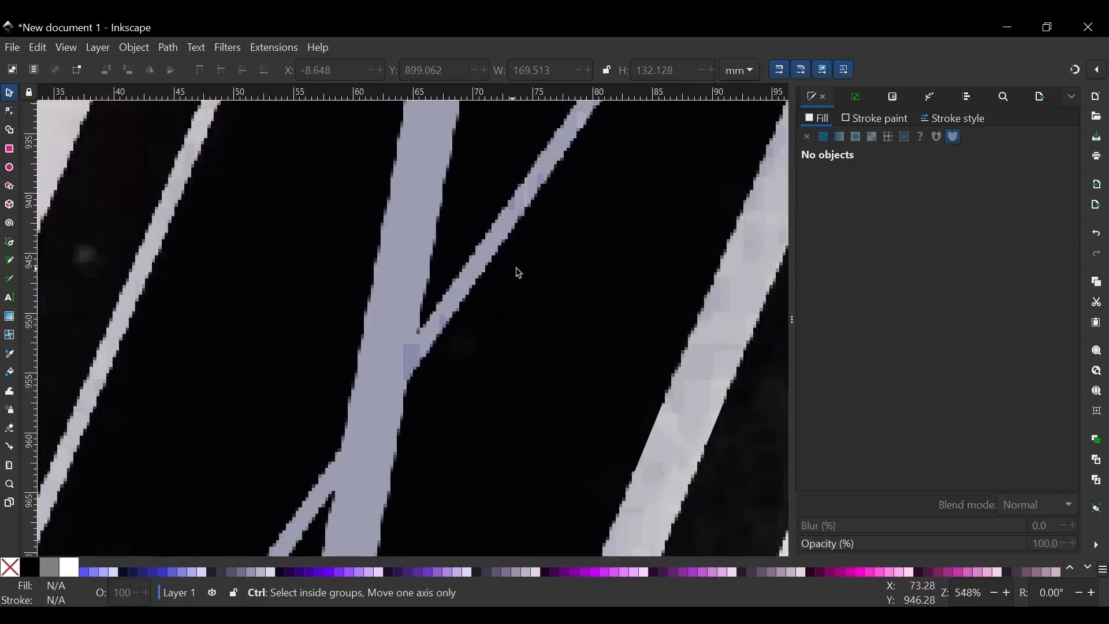
{"action": "scroll", "coordinate": [459, 279], "scroll_direction": "down", "scroll_amount": 5}
{"action": "scroll", "coordinate": [453, 310], "scroll_direction": "up", "scroll_amount": 5}
{"action": "scroll", "coordinate": [488, 315], "scroll_direction": "down", "scroll_amount": 5}
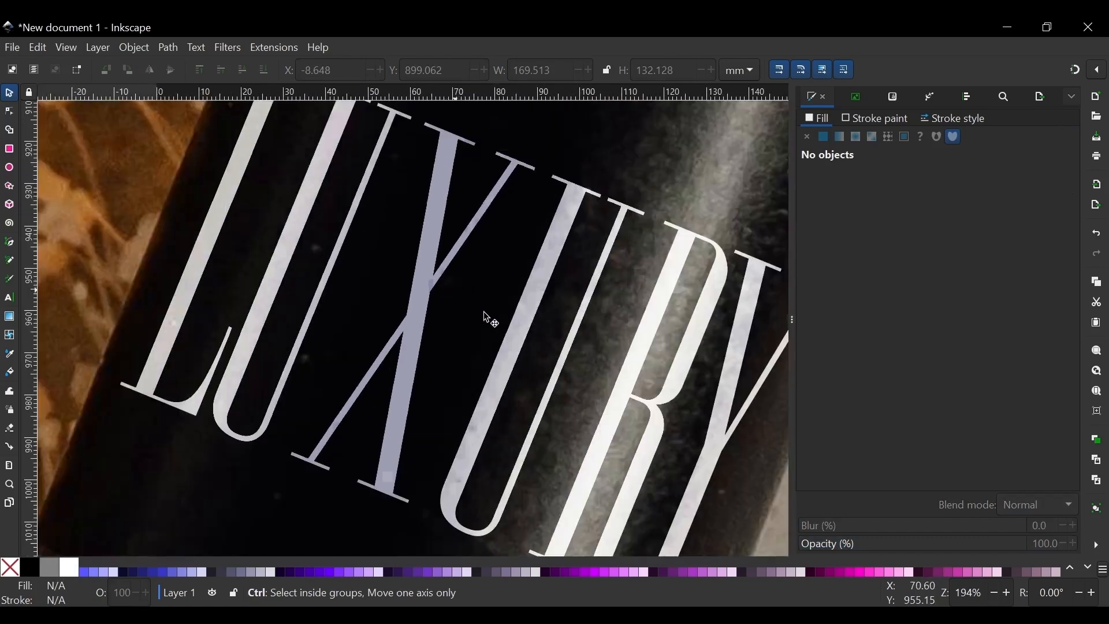
{"action": "scroll", "coordinate": [496, 341], "scroll_direction": "down", "scroll_amount": 5}
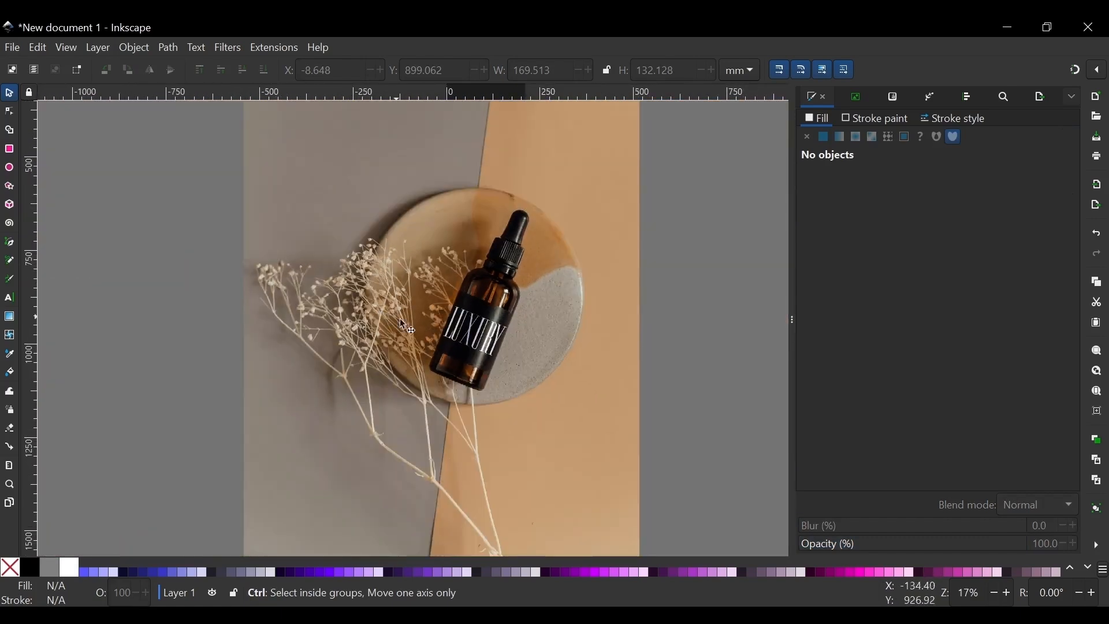
{"action": "scroll", "coordinate": [460, 355], "scroll_direction": "down", "scroll_amount": 1}
{"action": "scroll", "coordinate": [465, 353], "scroll_direction": "up", "scroll_amount": 3}
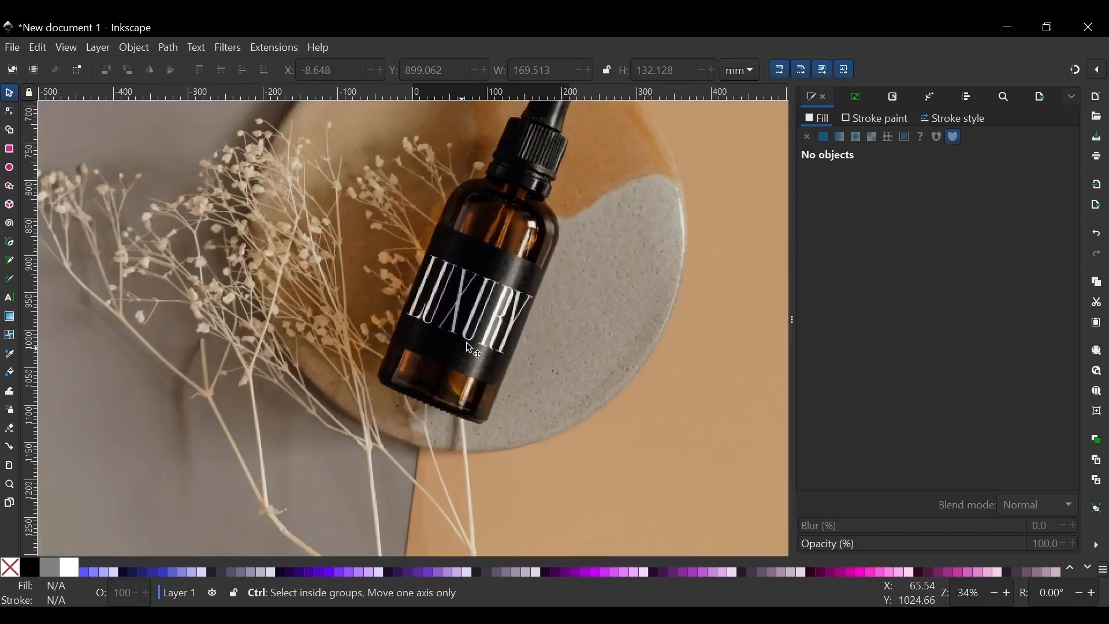
{"action": "scroll", "coordinate": [467, 353], "scroll_direction": "down", "scroll_amount": 1}
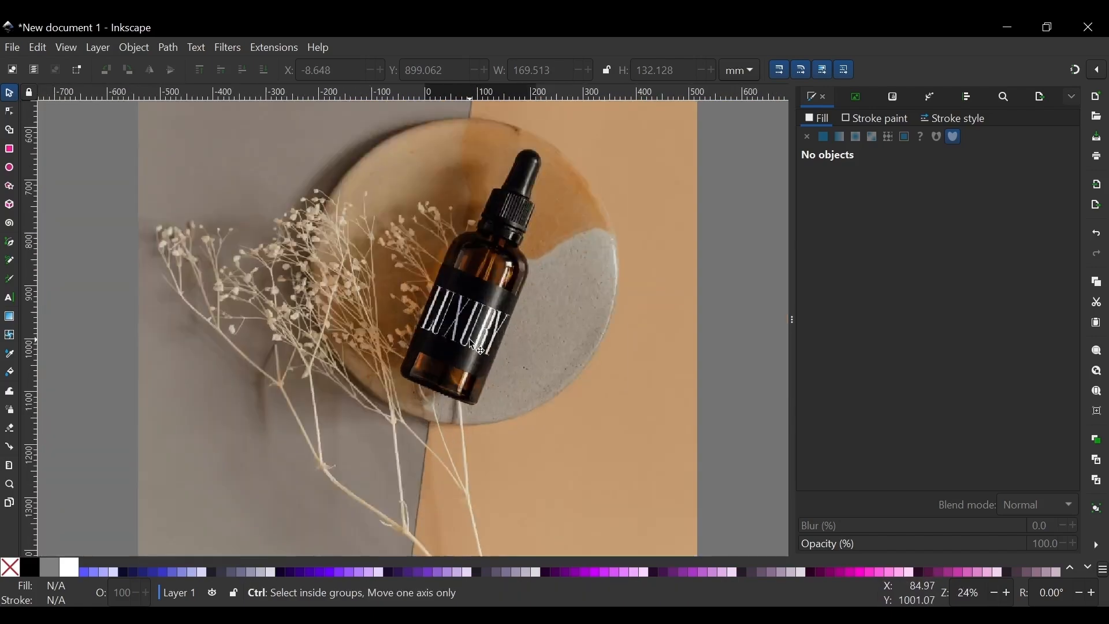
{"action": "scroll", "coordinate": [467, 354], "scroll_direction": "up", "scroll_amount": 6}
{"action": "scroll", "coordinate": [522, 270], "scroll_direction": "down", "scroll_amount": 1}
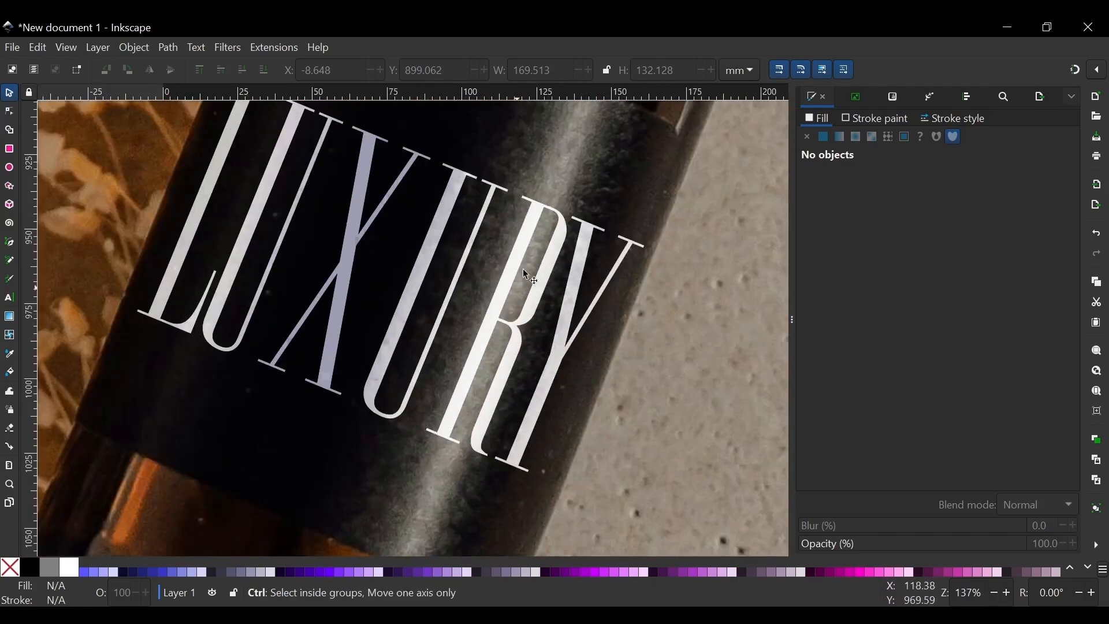
{"action": "scroll", "coordinate": [523, 284], "scroll_direction": "down", "scroll_amount": 2}
{"action": "scroll", "coordinate": [383, 223], "scroll_direction": "up", "scroll_amount": 3}
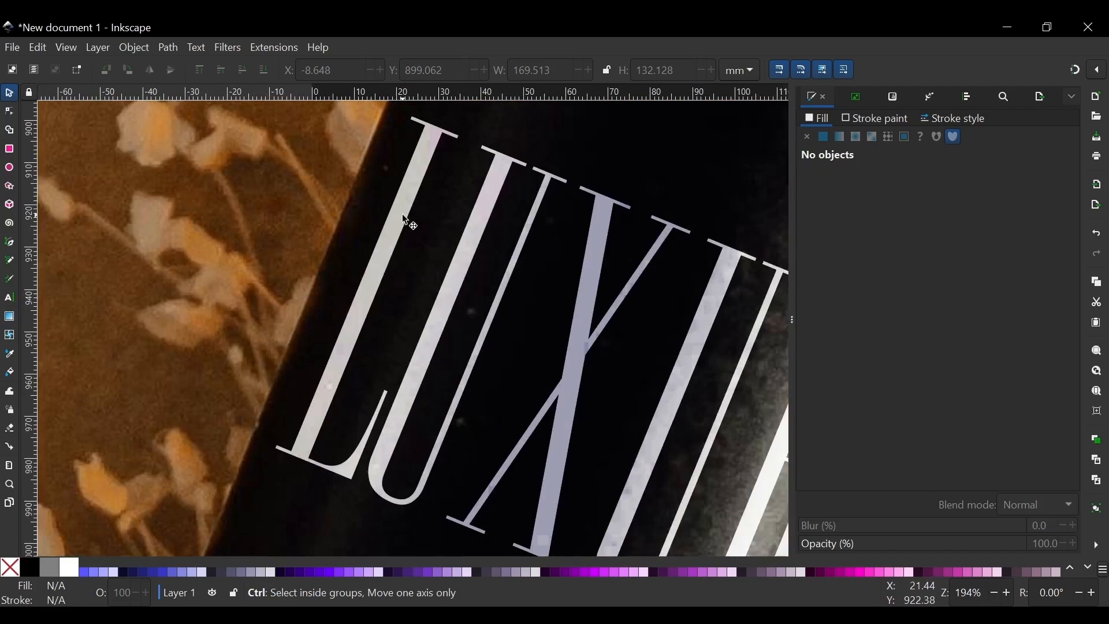
{"action": "scroll", "coordinate": [405, 221], "scroll_direction": "up", "scroll_amount": 5}
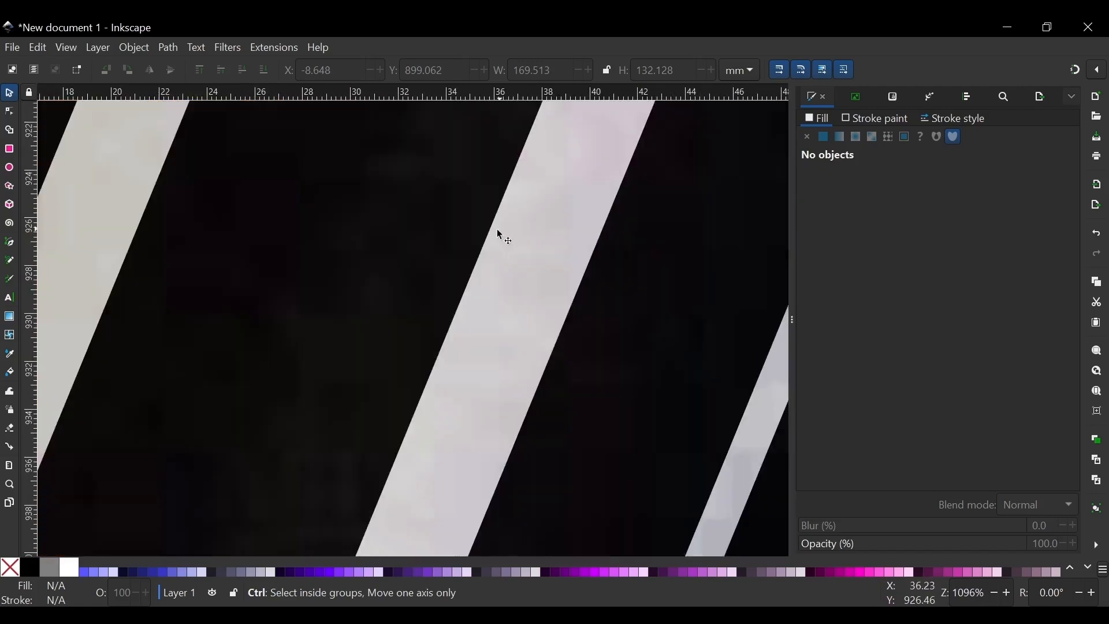
{"action": "scroll", "coordinate": [500, 234], "scroll_direction": "down", "scroll_amount": 6}
{"action": "scroll", "coordinate": [431, 346], "scroll_direction": "down", "scroll_amount": 7}
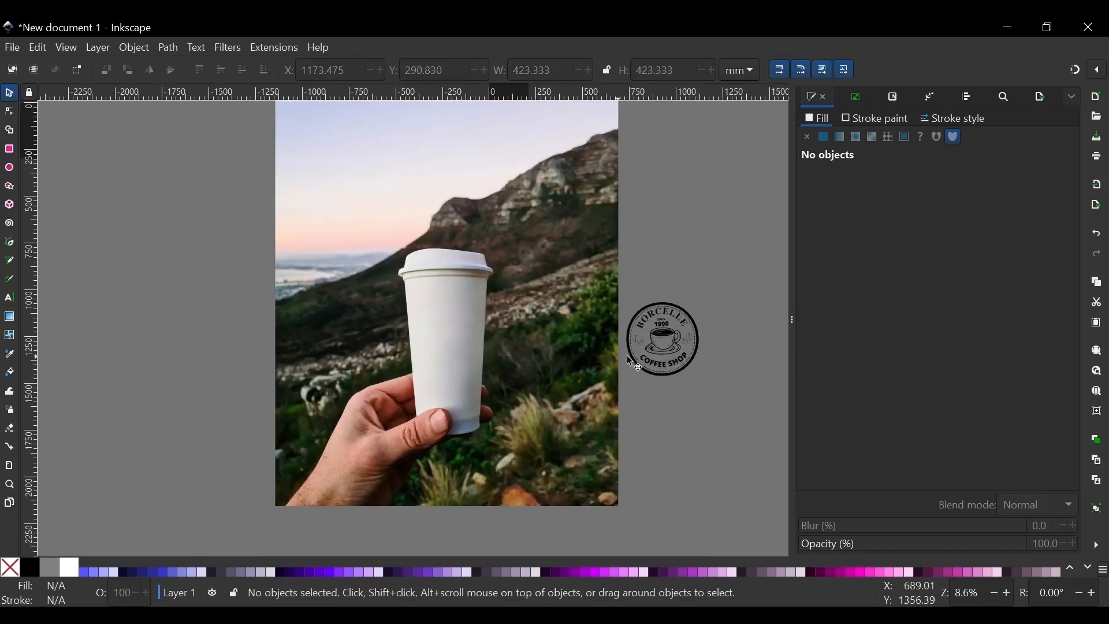
Place the round coffee shop logo on the white cup and resize it to 387.027 × 394.256 mm at X -420.710 mm, Y 1021.912 mm.
{"action": "left_click_drag", "start_coordinate": [664, 341], "coordinate": [458, 319]}
{"action": "scroll", "coordinate": [451, 332], "scroll_direction": "up", "scroll_amount": 1}
{"action": "scroll", "coordinate": [450, 334], "scroll_direction": "up", "scroll_amount": 3}
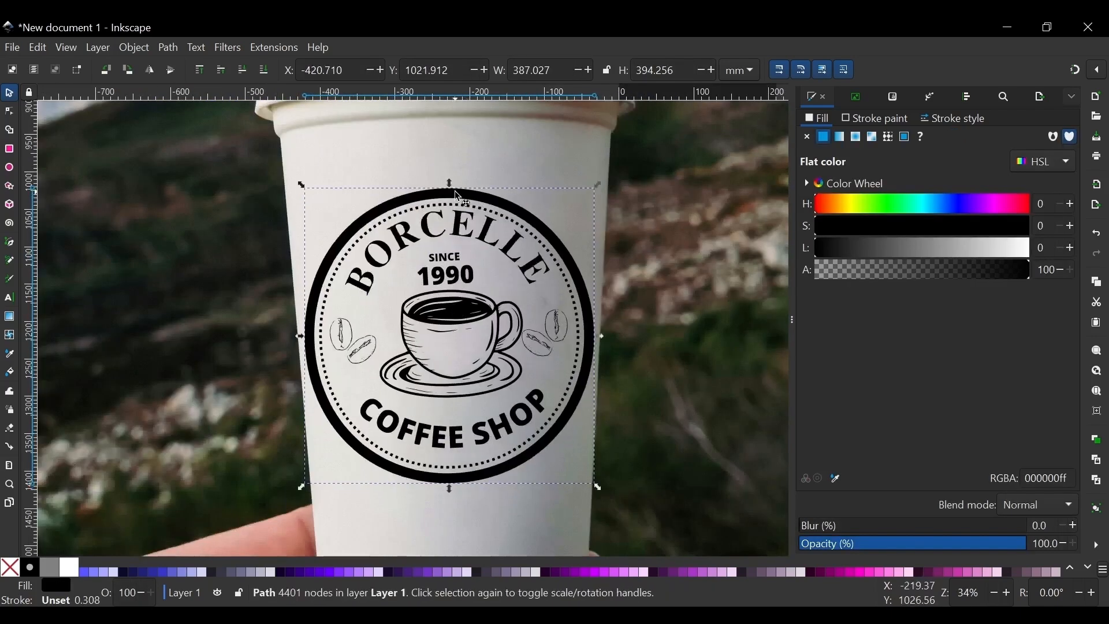
Rotate the coffee shop logo very slightly clockwise to follow the cup's tilt, and deselect it.
{"action": "scroll", "coordinate": [440, 238], "scroll_direction": "down", "scroll_amount": 3}
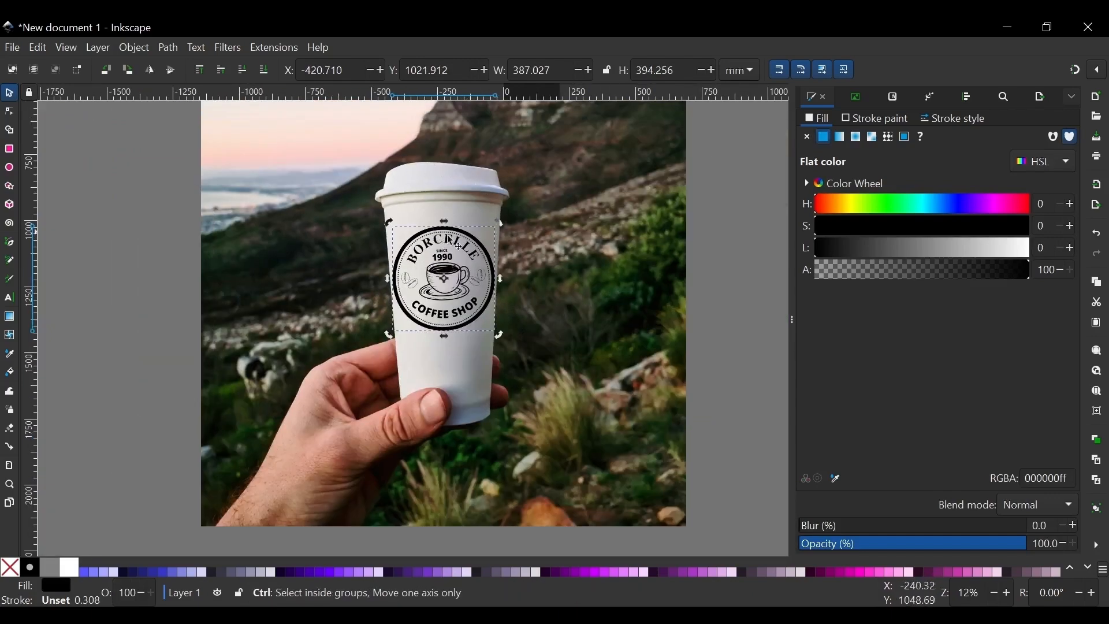
{"action": "scroll", "coordinate": [449, 238], "scroll_direction": "up", "scroll_amount": 1}
{"action": "scroll", "coordinate": [407, 232], "scroll_direction": "up", "scroll_amount": 1}
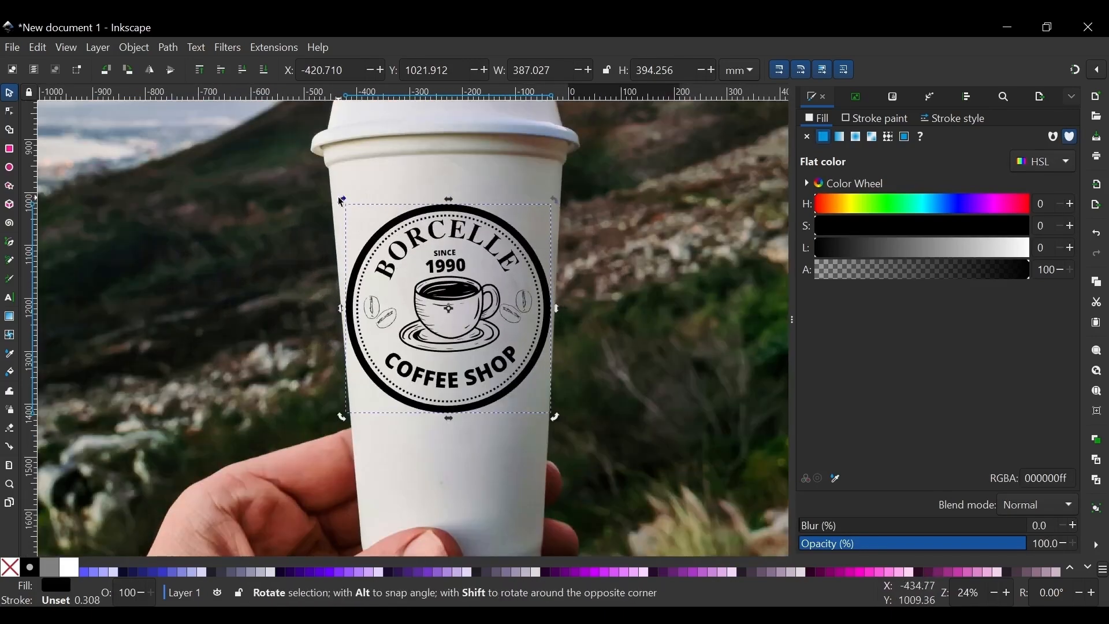
{"action": "left_click_drag", "start_coordinate": [340, 203], "coordinate": [341, 201]}
{"action": "scroll", "coordinate": [466, 294], "scroll_direction": "down", "scroll_amount": 1}
{"action": "left_click", "coordinate": [460, 434]}
{"action": "scroll", "coordinate": [421, 244], "scroll_direction": "down", "scroll_amount": 1}
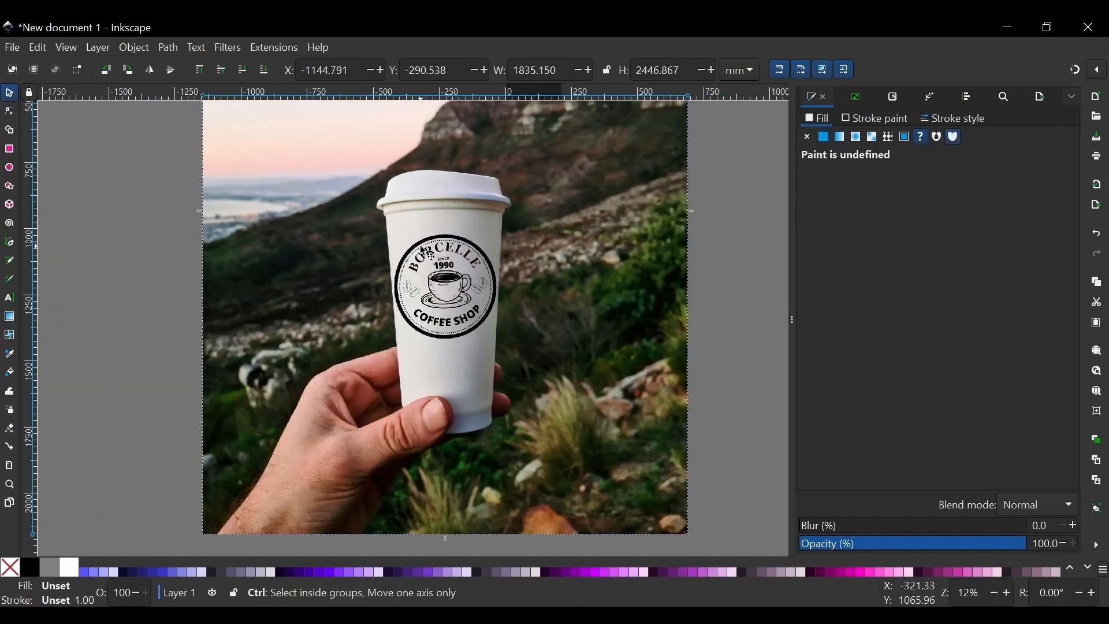
Examine the logo's fit and alignment on the cup at several zoom levels, with and without it selected.
{"action": "scroll", "coordinate": [438, 274], "scroll_direction": "up", "scroll_amount": 1}
{"action": "left_click", "coordinate": [468, 301]}
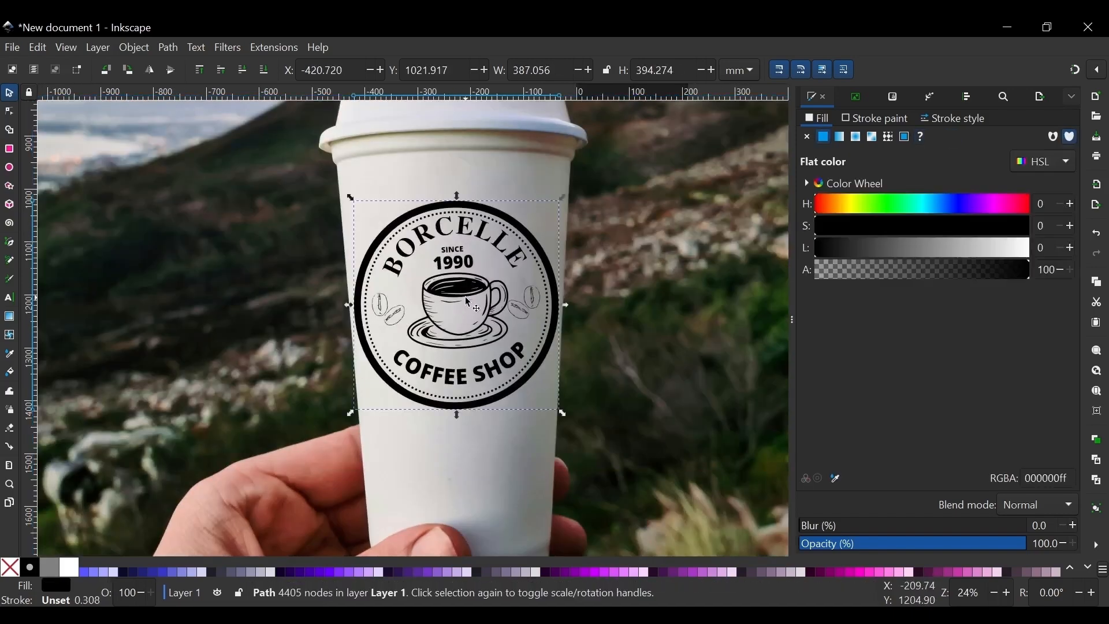
{"action": "scroll", "coordinate": [465, 303], "scroll_direction": "down", "scroll_amount": 1}
{"action": "left_click", "coordinate": [456, 306]}
{"action": "scroll", "coordinate": [451, 305], "scroll_direction": "up", "scroll_amount": 1}
{"action": "scroll", "coordinate": [451, 303], "scroll_direction": "up", "scroll_amount": 1}
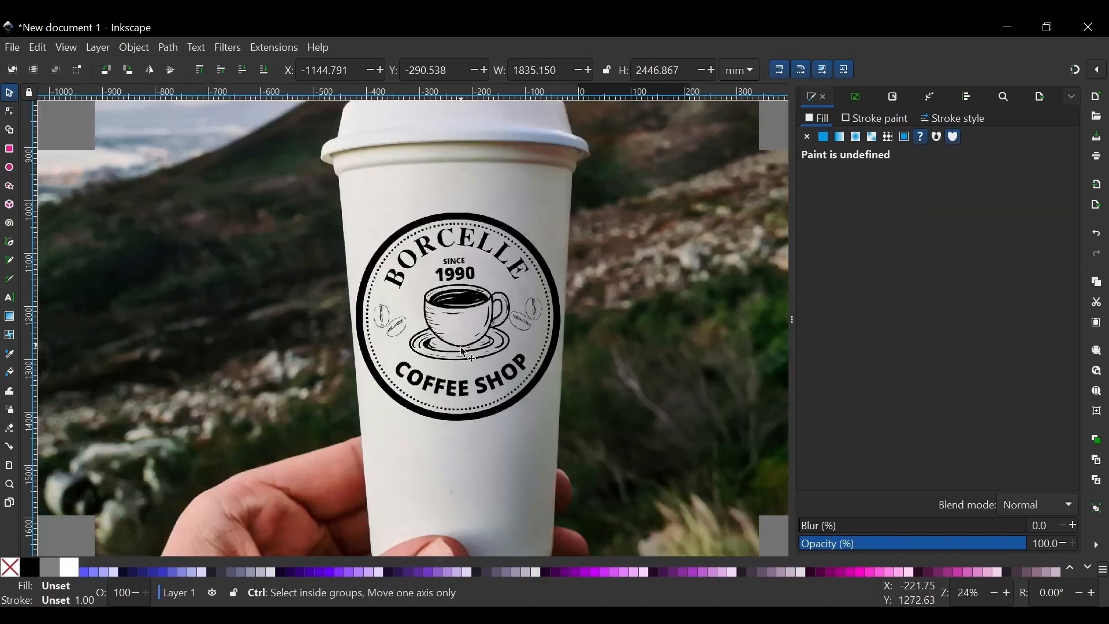
{"action": "scroll", "coordinate": [449, 303], "scroll_direction": "down", "scroll_amount": 1}
{"action": "scroll", "coordinate": [449, 302], "scroll_direction": "down", "scroll_amount": 2}
{"action": "scroll", "coordinate": [448, 302], "scroll_direction": "up", "scroll_amount": 4}
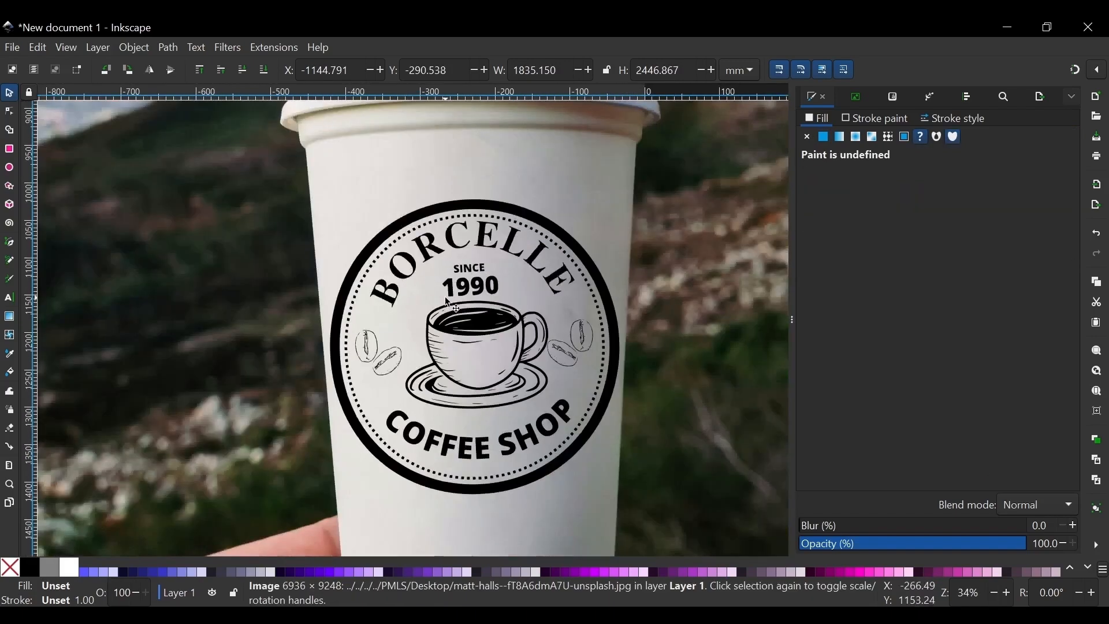
{"action": "left_click", "coordinate": [451, 234]}
{"action": "scroll", "coordinate": [451, 237], "scroll_direction": "down", "scroll_amount": 4}
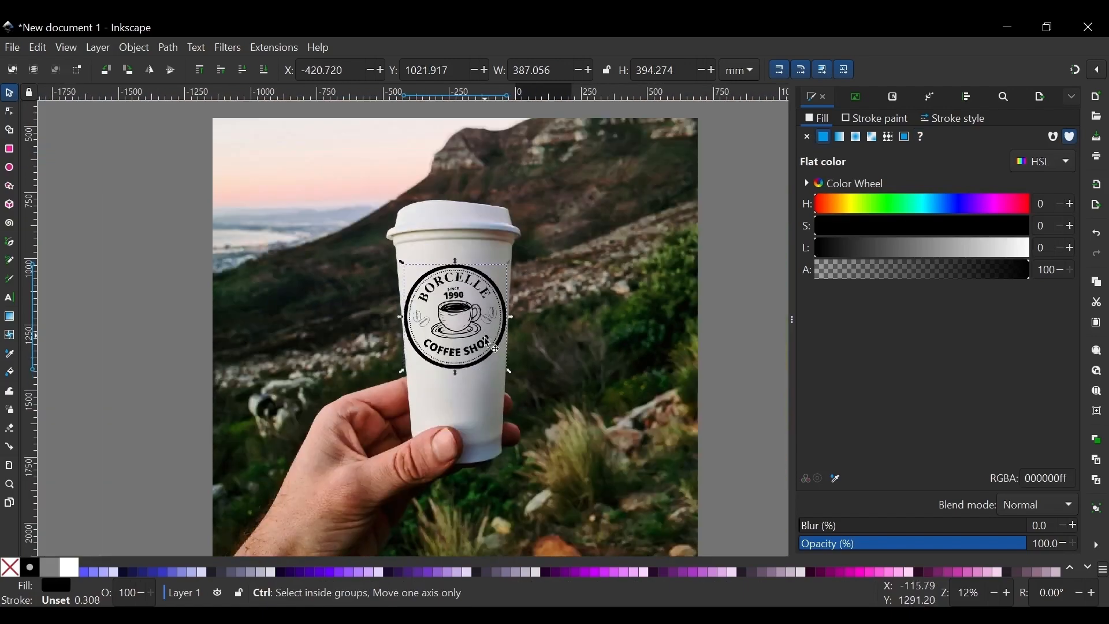
{"action": "scroll", "coordinate": [451, 293], "scroll_direction": "up", "scroll_amount": 2}
{"action": "scroll", "coordinate": [456, 277], "scroll_direction": "up", "scroll_amount": 1}
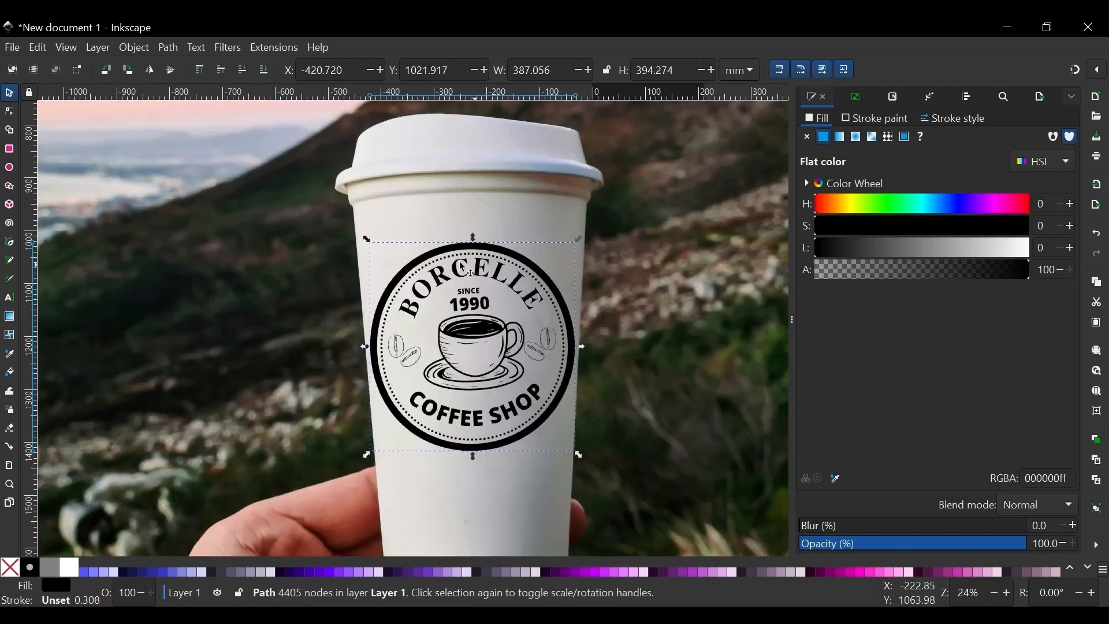
{"action": "scroll", "coordinate": [469, 335], "scroll_direction": "down", "scroll_amount": 1}
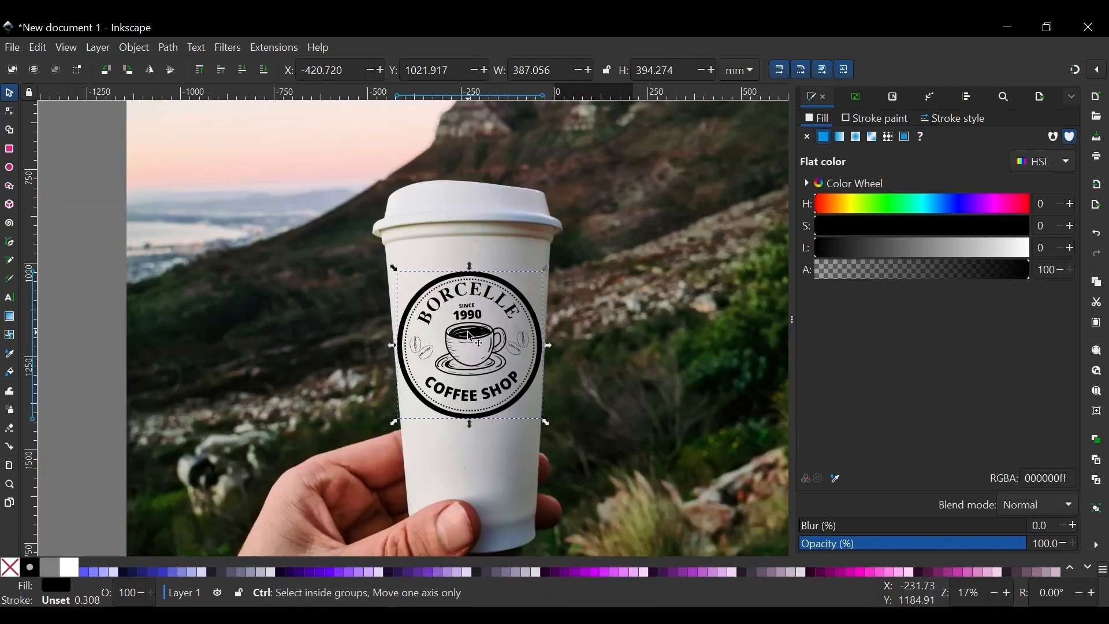
Narrow the coffee shop logo to a width of 371.607 mm by pulling in its right edge, keeping its height.
{"action": "scroll", "coordinate": [471, 336], "scroll_direction": "up", "scroll_amount": 3}
{"action": "scroll", "coordinate": [456, 313], "scroll_direction": "down", "scroll_amount": 4}
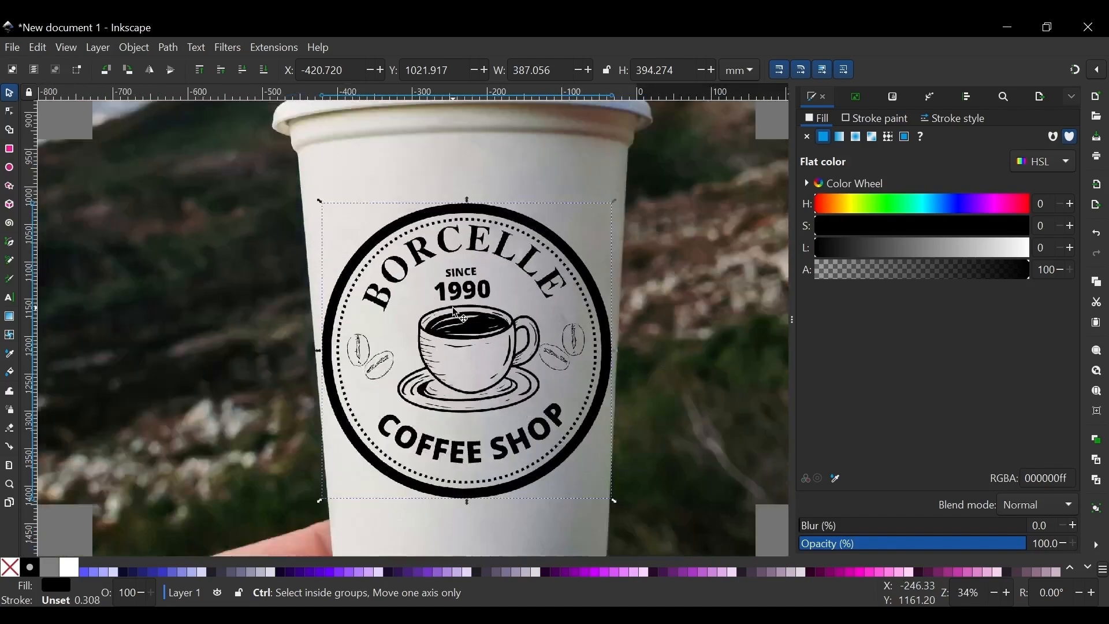
{"action": "scroll", "coordinate": [474, 322], "scroll_direction": "up", "scroll_amount": 3}
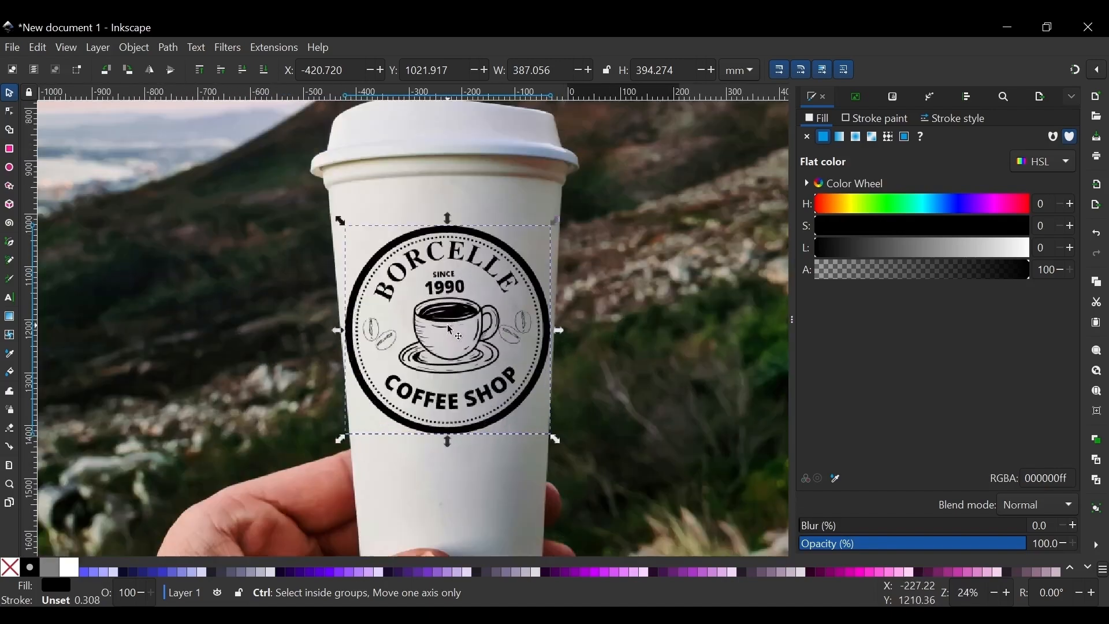
{"action": "scroll", "coordinate": [442, 310], "scroll_direction": "down", "scroll_amount": 2}
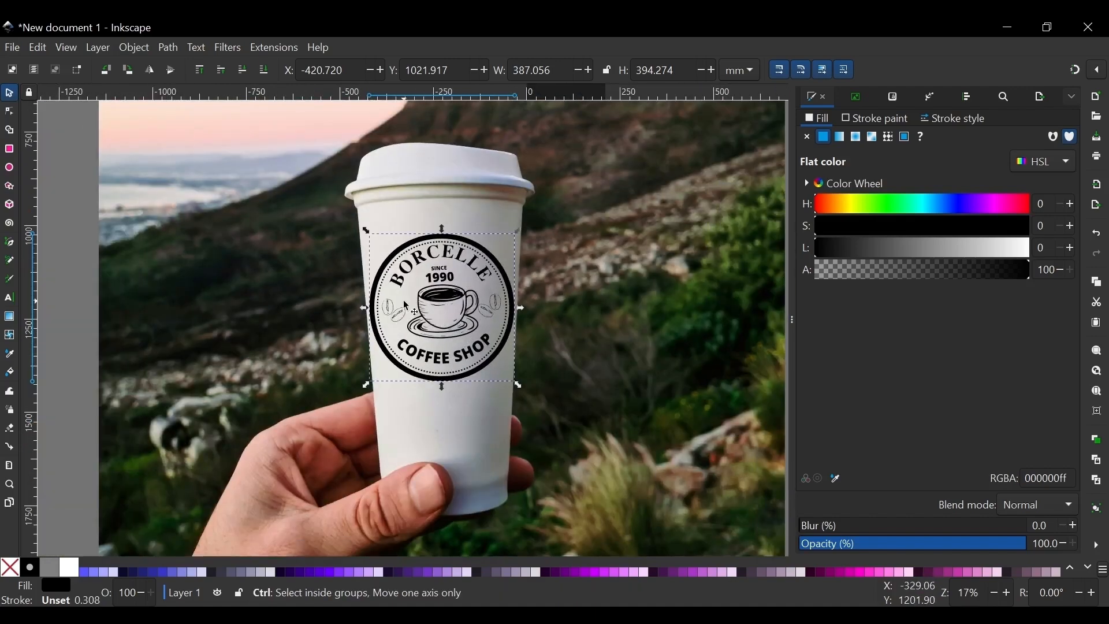
{"action": "scroll", "coordinate": [406, 305], "scroll_direction": "up", "scroll_amount": 1}
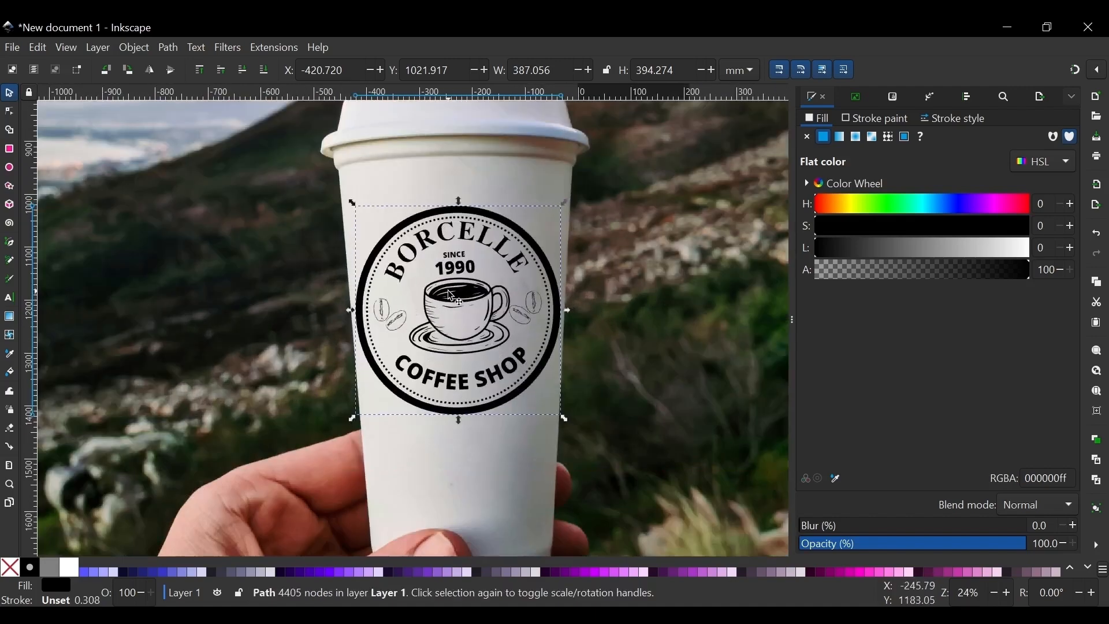
{"action": "scroll", "coordinate": [456, 327], "scroll_direction": "up", "scroll_amount": 1, "text": "ctrl"}
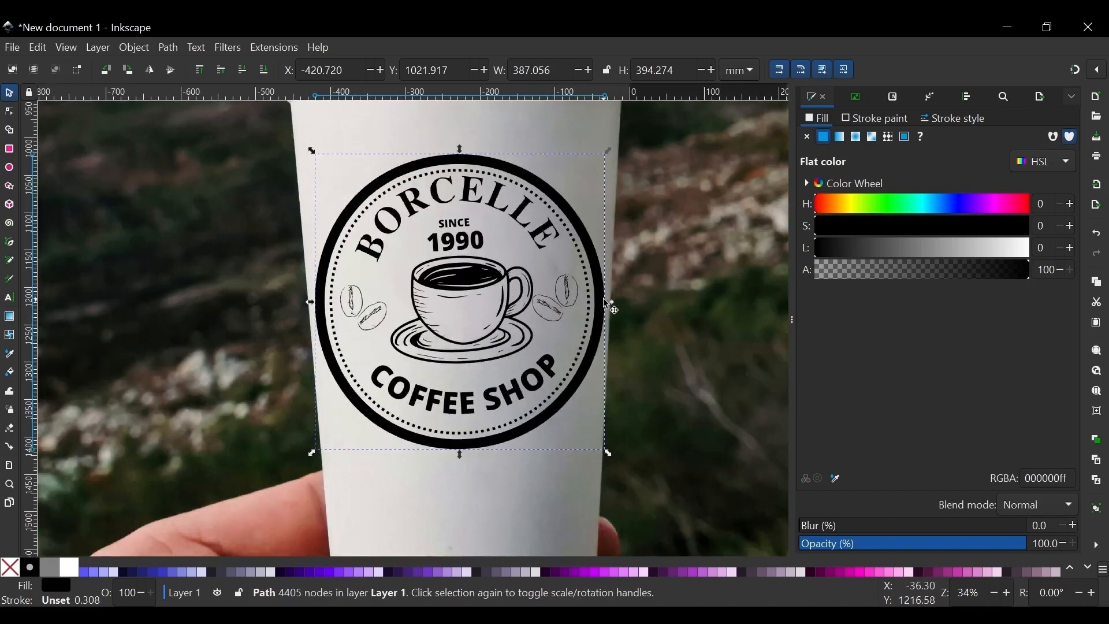
{"action": "left_click_drag", "start_coordinate": [614, 307], "coordinate": [597, 307]}
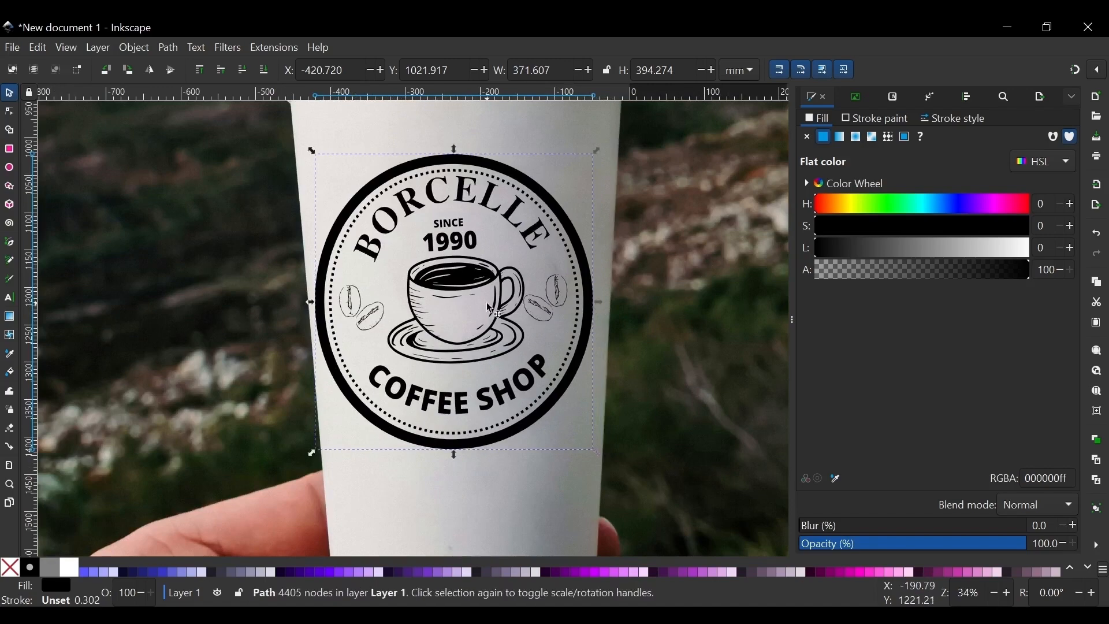
Rotate the coffee shop logo by a tiny amount to match the cup's tilt, and deselect it.
{"action": "scroll", "coordinate": [468, 367], "scroll_direction": "down", "scroll_amount": 2}
{"action": "scroll", "coordinate": [471, 345], "scroll_direction": "up", "scroll_amount": 2}
{"action": "scroll", "coordinate": [471, 345], "scroll_direction": "down", "scroll_amount": 2}
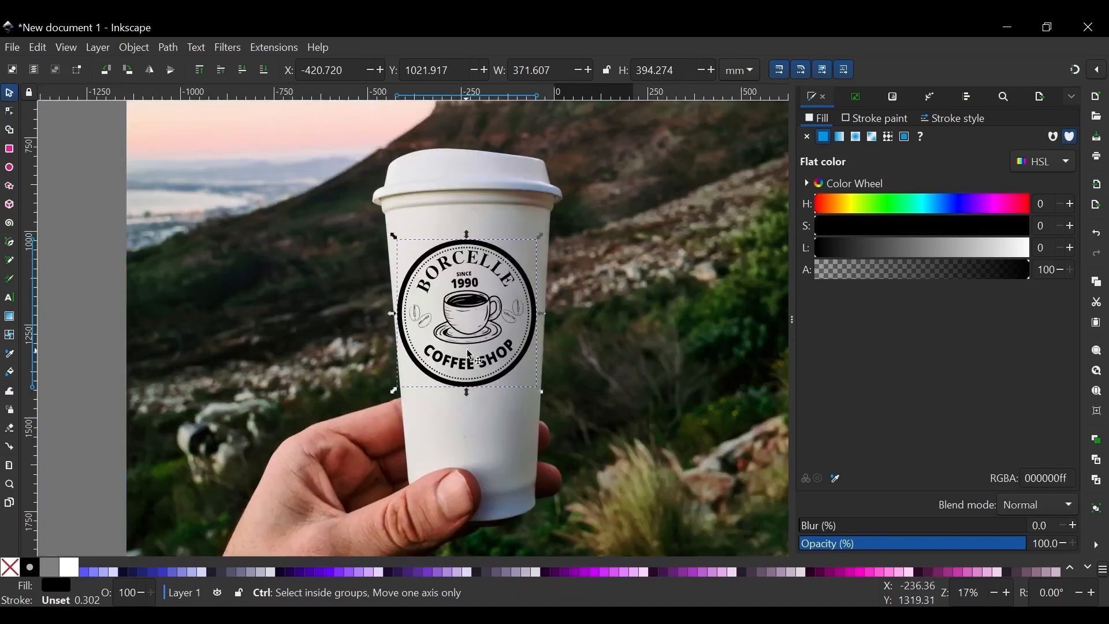
{"action": "scroll", "coordinate": [450, 242], "scroll_direction": "up", "scroll_amount": 1}
{"action": "scroll", "coordinate": [482, 349], "scroll_direction": "up", "scroll_amount": 1}
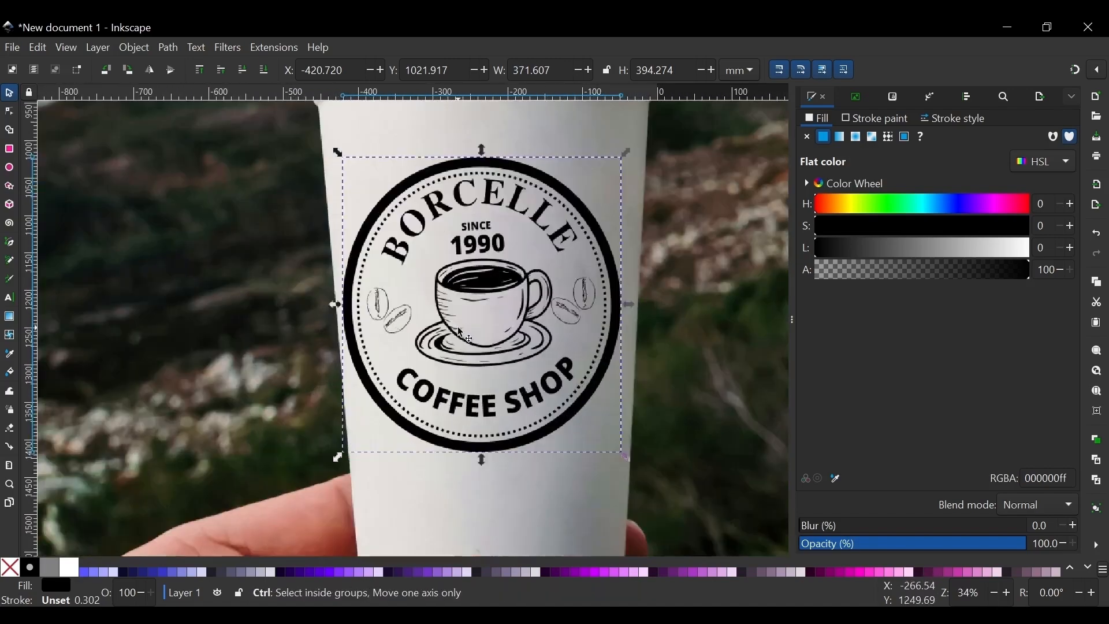
{"action": "left_click", "coordinate": [490, 294]}
{"action": "left_click_drag", "start_coordinate": [340, 156], "coordinate": [341, 158]}
{"action": "scroll", "coordinate": [424, 220], "scroll_direction": "down", "scroll_amount": 2}
{"action": "left_click", "coordinate": [487, 365]}
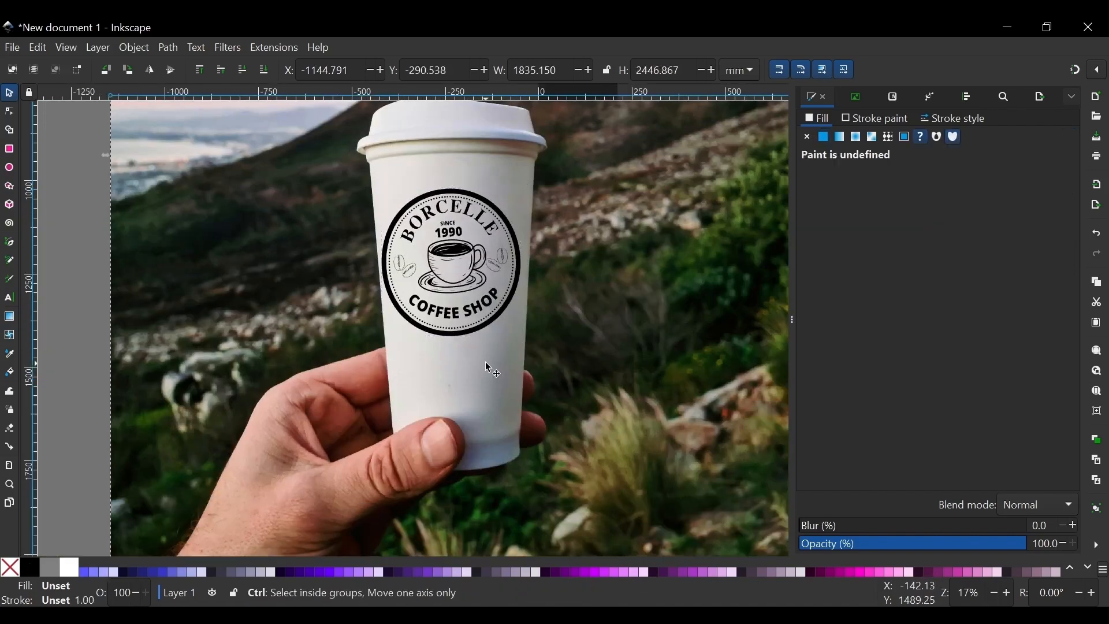
Scale the logo proportionally to 387.692 × 411.277 mm, reposition it at X -421.034 mm, Y 1021.927 mm, and leave it selected.
{"action": "scroll", "coordinate": [481, 335], "scroll_direction": "down", "scroll_amount": 1}
{"action": "scroll", "coordinate": [462, 319], "scroll_direction": "up", "scroll_amount": 3}
{"action": "scroll", "coordinate": [464, 298], "scroll_direction": "down", "scroll_amount": 3}
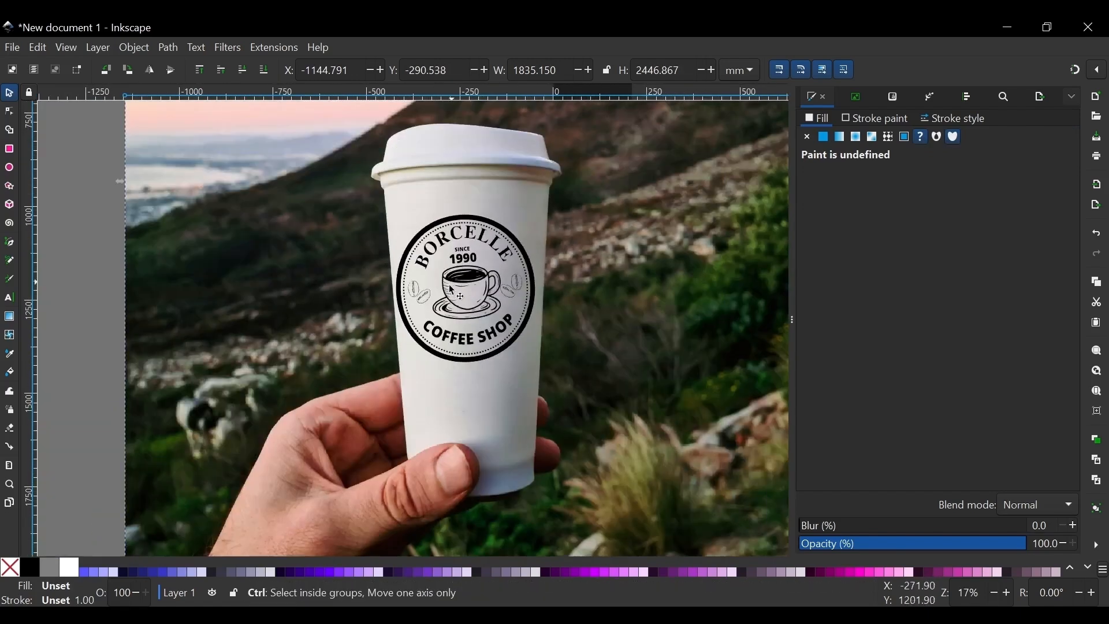
{"action": "scroll", "coordinate": [465, 292], "scroll_direction": "up", "scroll_amount": 1}
{"action": "left_click_drag", "start_coordinate": [469, 285], "coordinate": [472, 293]}
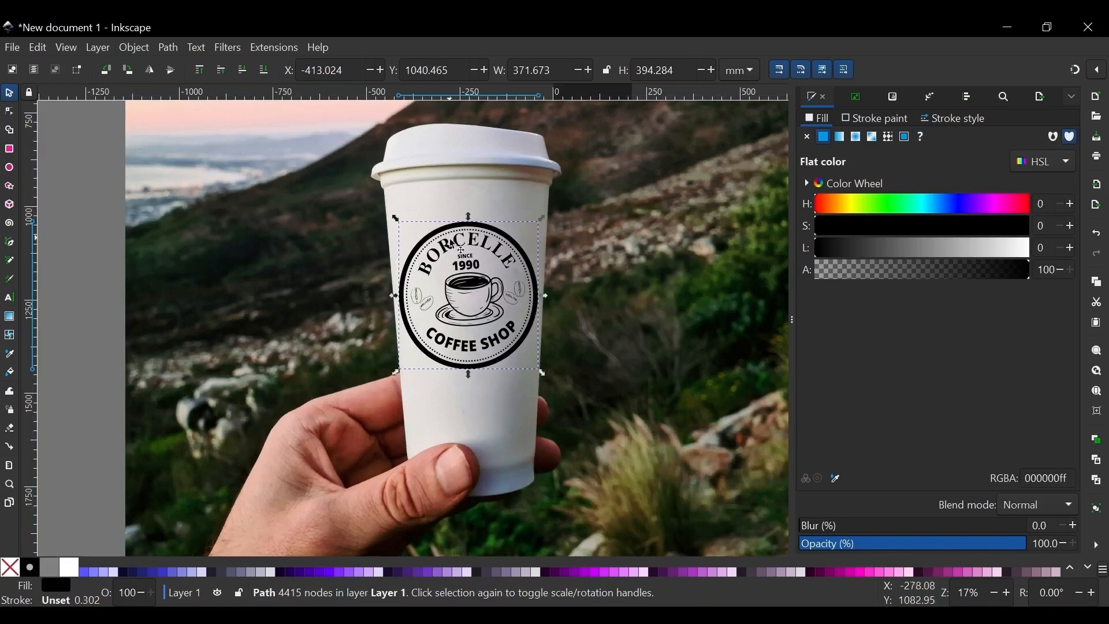
{"action": "key", "text": "ctrl"}
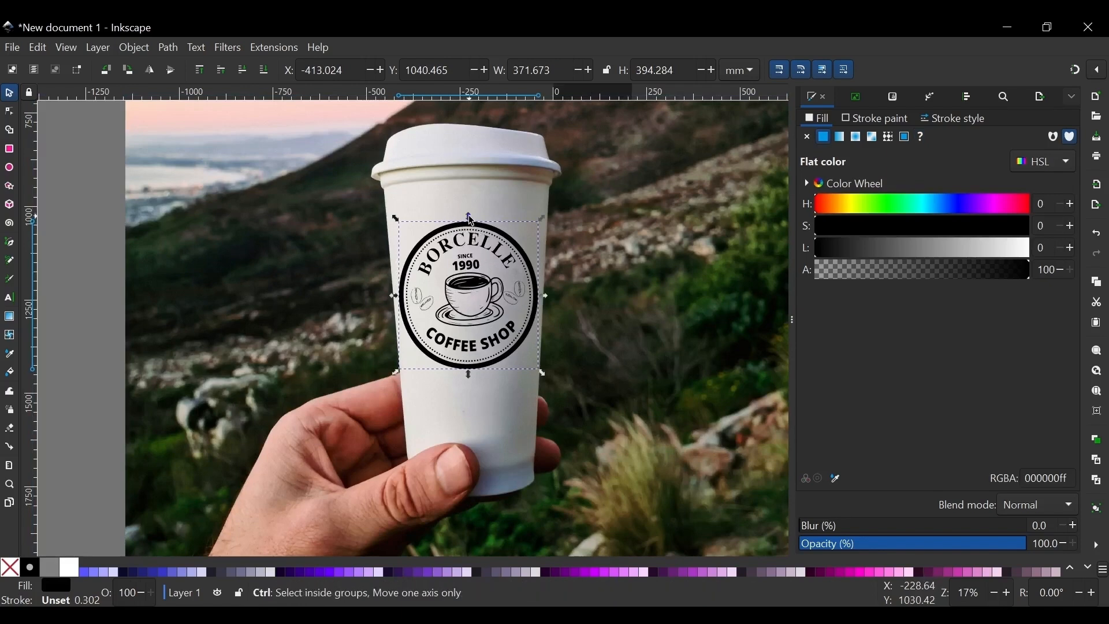
{"action": "left_click_drag", "start_coordinate": [469, 219], "coordinate": [474, 217]}
{"action": "left_click_drag", "start_coordinate": [466, 302], "coordinate": [460, 292]}
{"action": "scroll", "coordinate": [474, 336], "scroll_direction": "down", "scroll_amount": 1}
{"action": "left_click", "coordinate": [497, 388]}
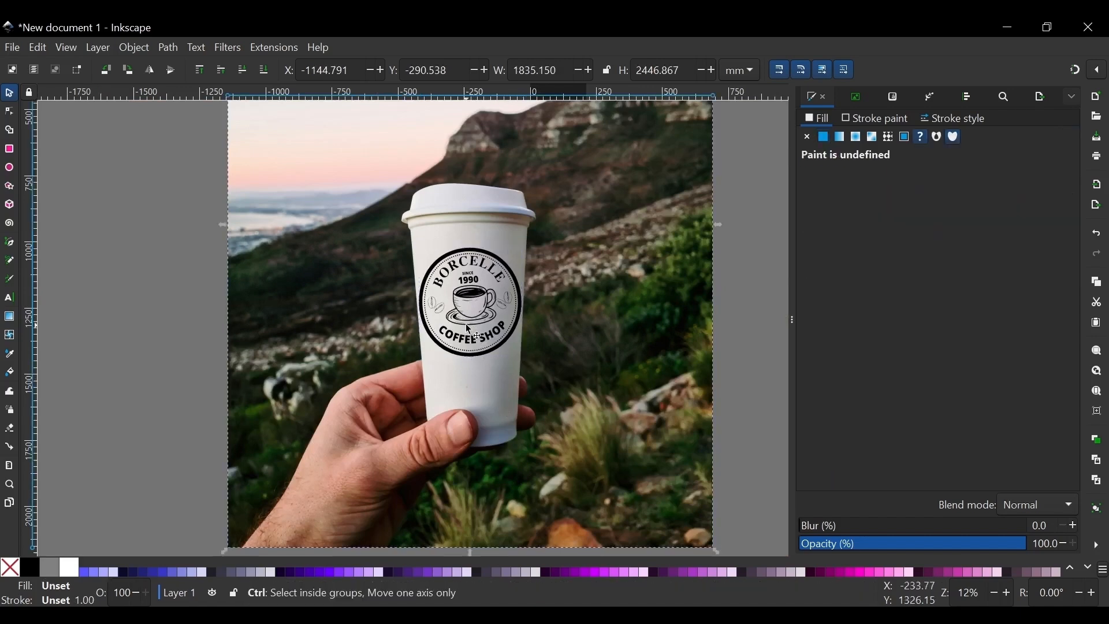
{"action": "scroll", "coordinate": [467, 325], "scroll_direction": "down", "scroll_amount": 1}
{"action": "scroll", "coordinate": [462, 311], "scroll_direction": "up", "scroll_amount": 2}
{"action": "left_click", "coordinate": [479, 300]}
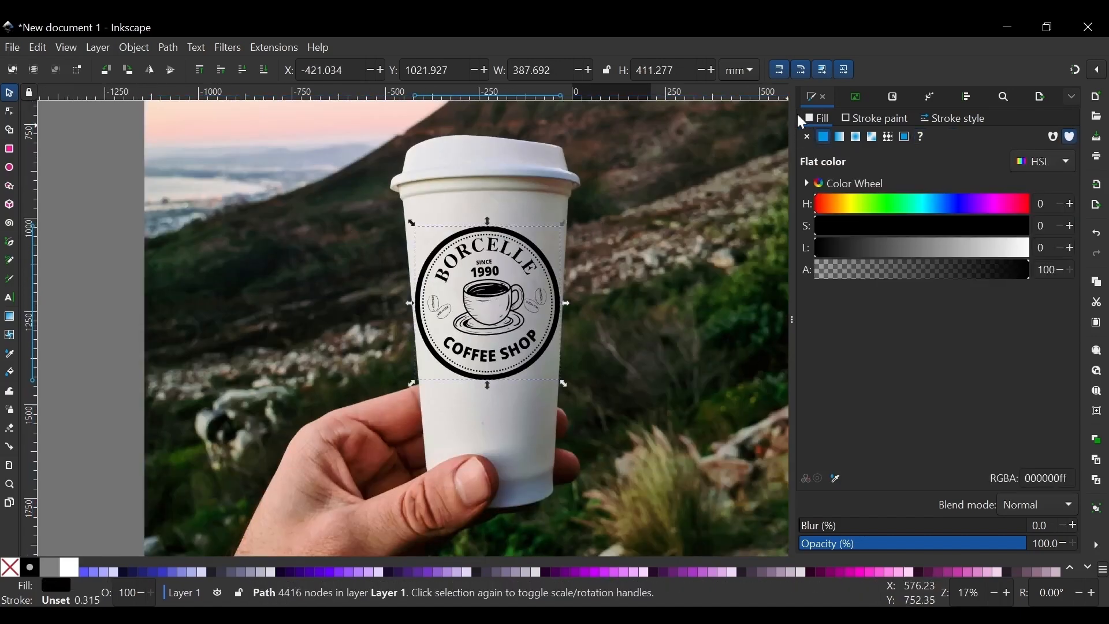
Try the Overlay blend mode on the coffee shop logo.
{"action": "left_click", "coordinate": [1058, 512]}
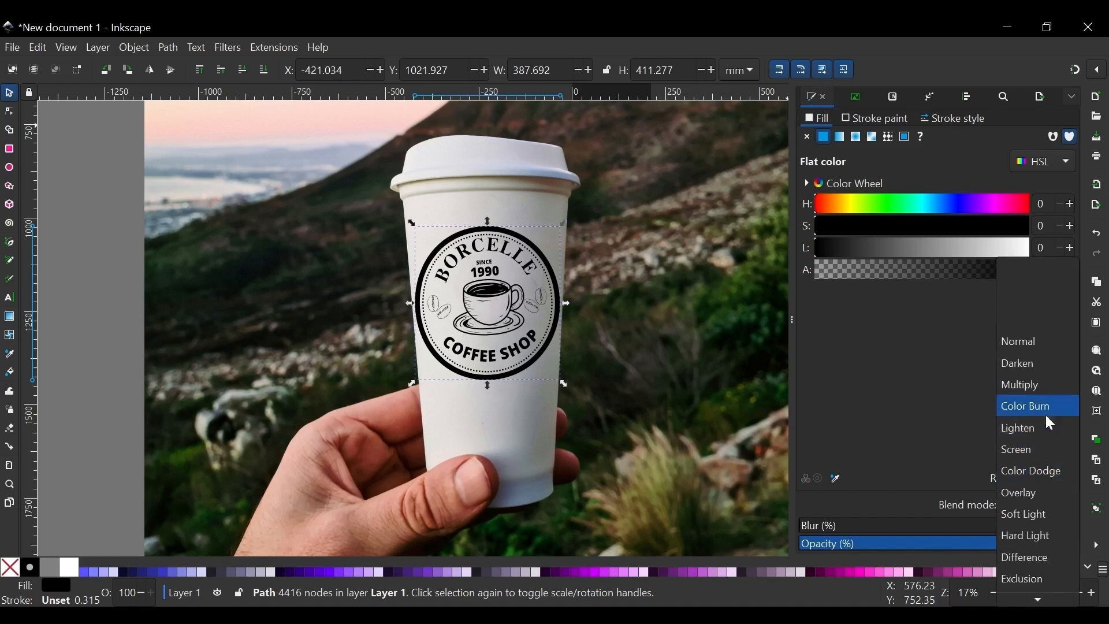
{"action": "scroll", "coordinate": [1042, 439], "scroll_direction": "down", "scroll_amount": 3}
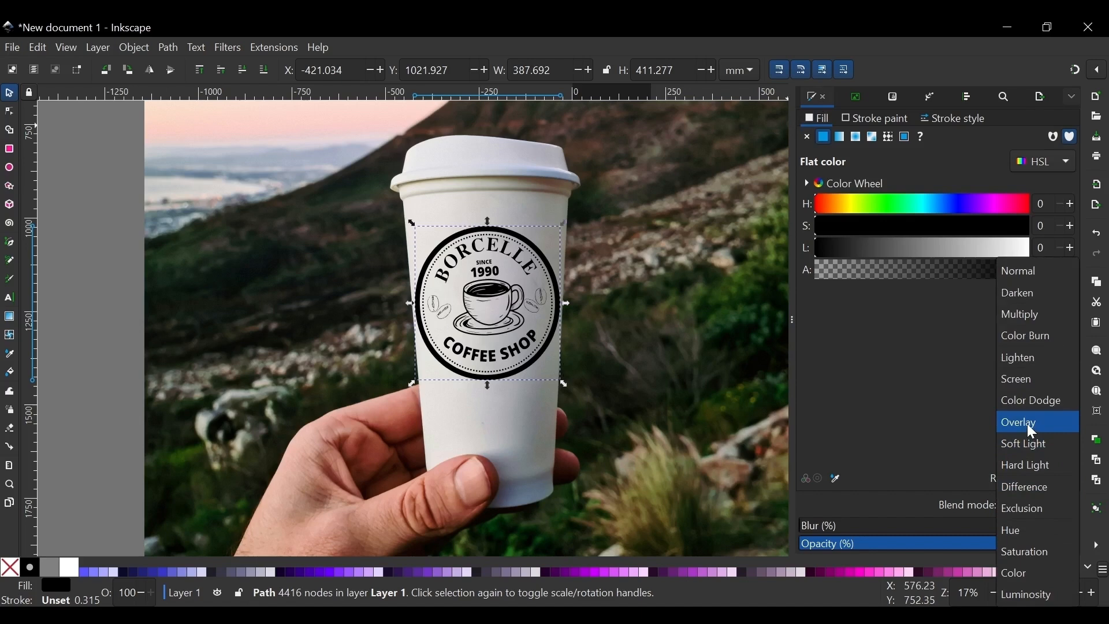
{"action": "left_click", "coordinate": [1034, 432]}
{"action": "scroll", "coordinate": [495, 323], "scroll_direction": "up", "scroll_amount": 2}
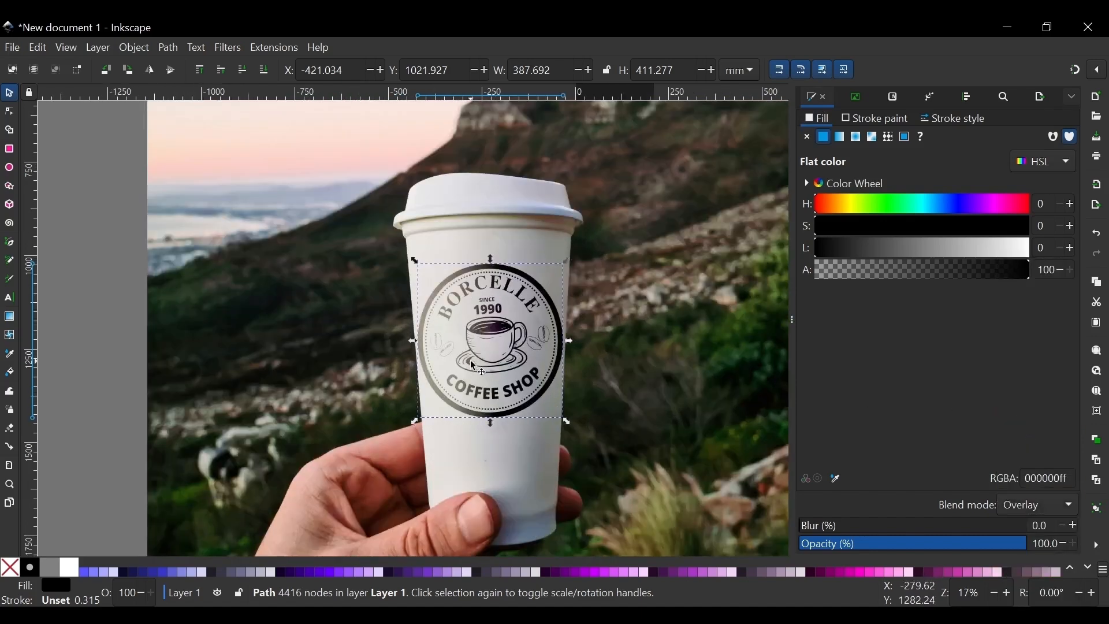
Set the coffee shop logo's blend mode to Soft Light and check how it blends with the cup.
{"action": "left_click", "coordinate": [1051, 510]}
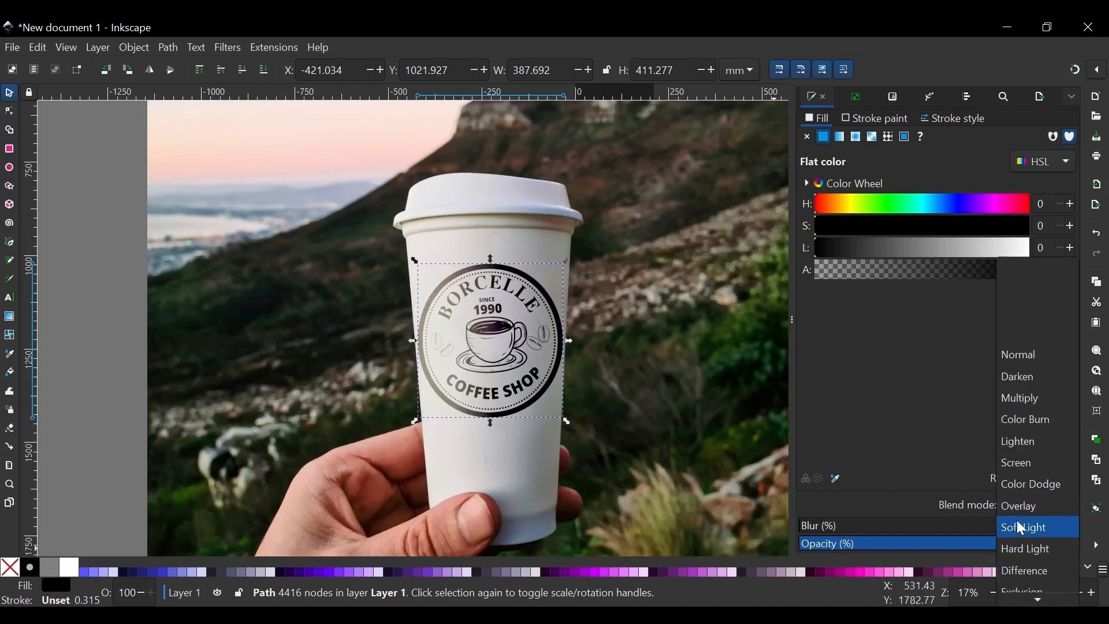
{"action": "left_click", "coordinate": [1023, 529]}
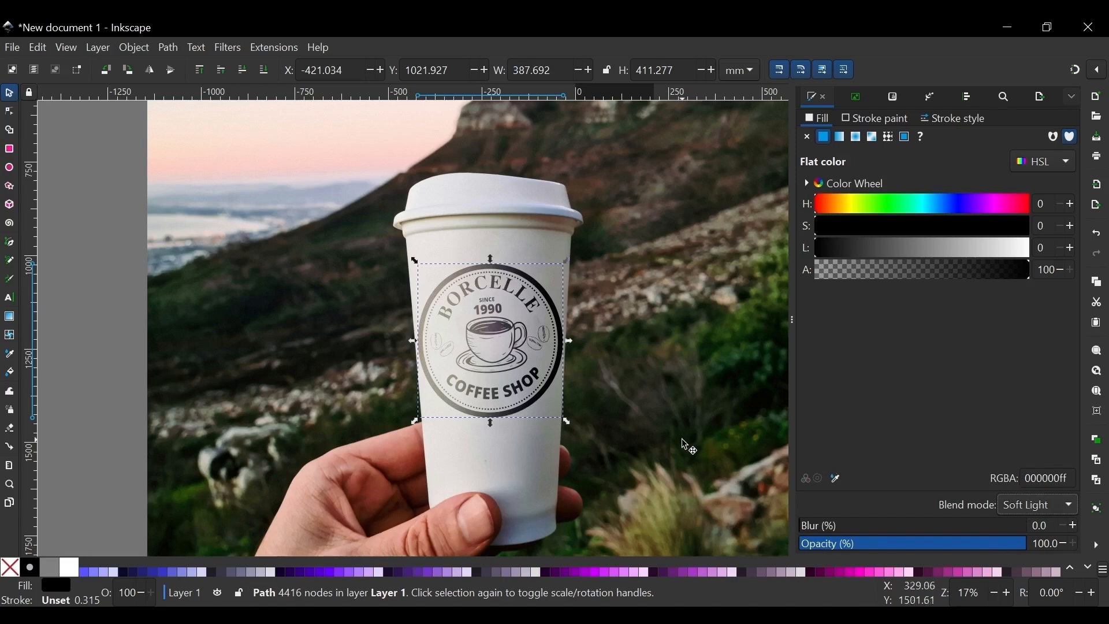
{"action": "scroll", "coordinate": [472, 341], "scroll_direction": "down", "scroll_amount": 2}
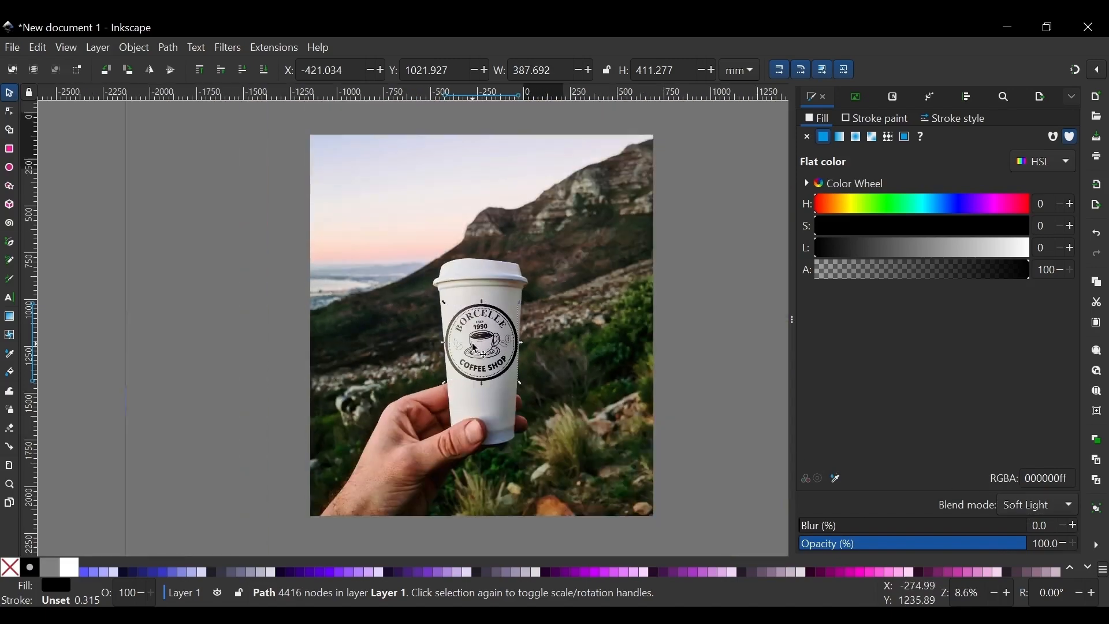
{"action": "scroll", "coordinate": [472, 356], "scroll_direction": "up", "scroll_amount": 4}
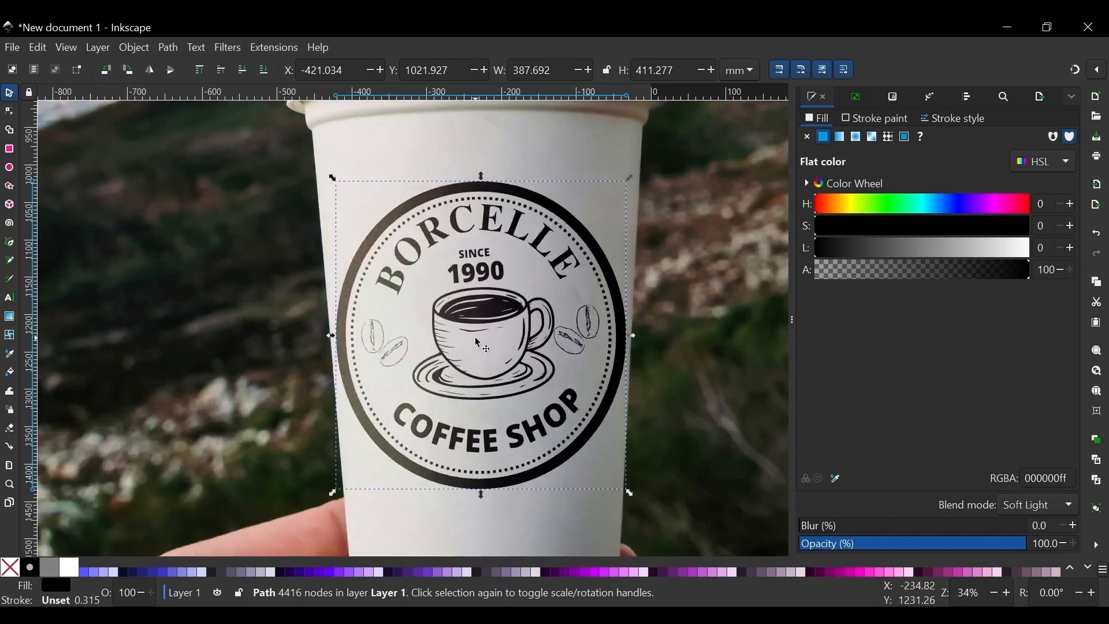
{"action": "scroll", "coordinate": [507, 283], "scroll_direction": "down", "scroll_amount": 2}
{"action": "scroll", "coordinate": [462, 305], "scroll_direction": "up", "scroll_amount": 3}
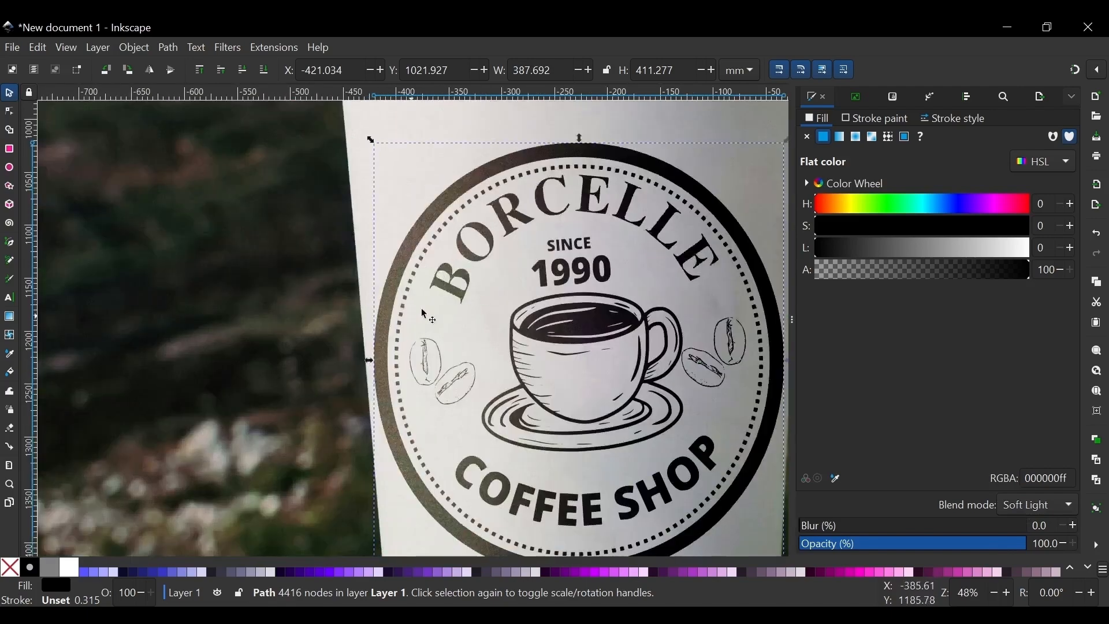
{"action": "scroll", "coordinate": [424, 314], "scroll_direction": "down", "scroll_amount": 3}
{"action": "scroll", "coordinate": [480, 284], "scroll_direction": "up", "scroll_amount": 3}
{"action": "scroll", "coordinate": [410, 257], "scroll_direction": "down", "scroll_amount": 3}
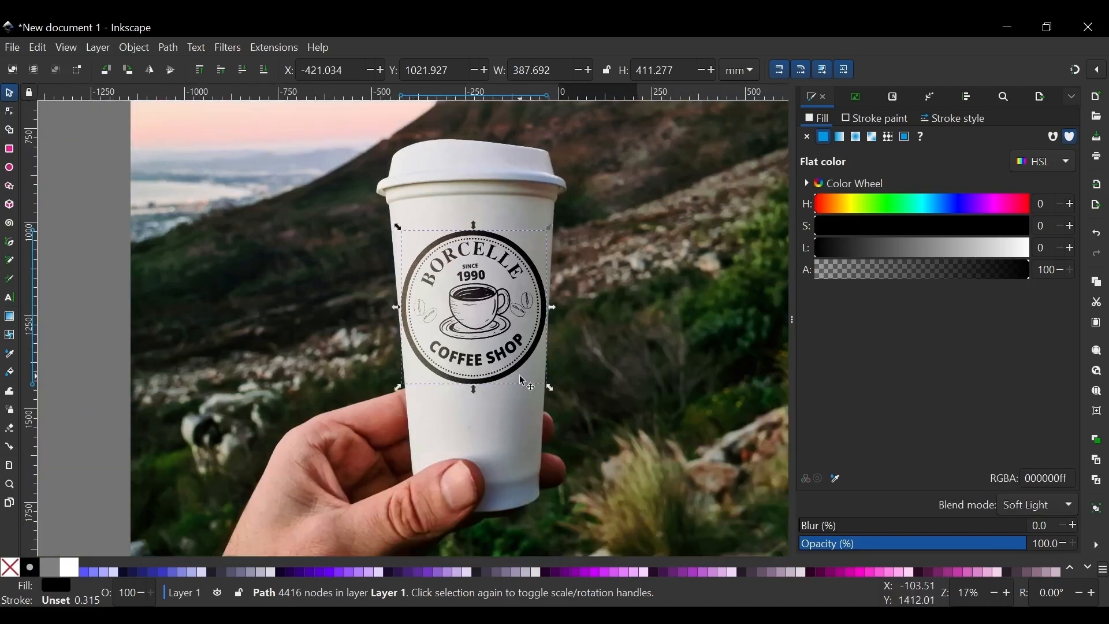
Lower the logo's opacity in stages through 69.4, 54.0 and 34.6 to 21.2%, and deselect it.
{"action": "left_click", "coordinate": [960, 546]}
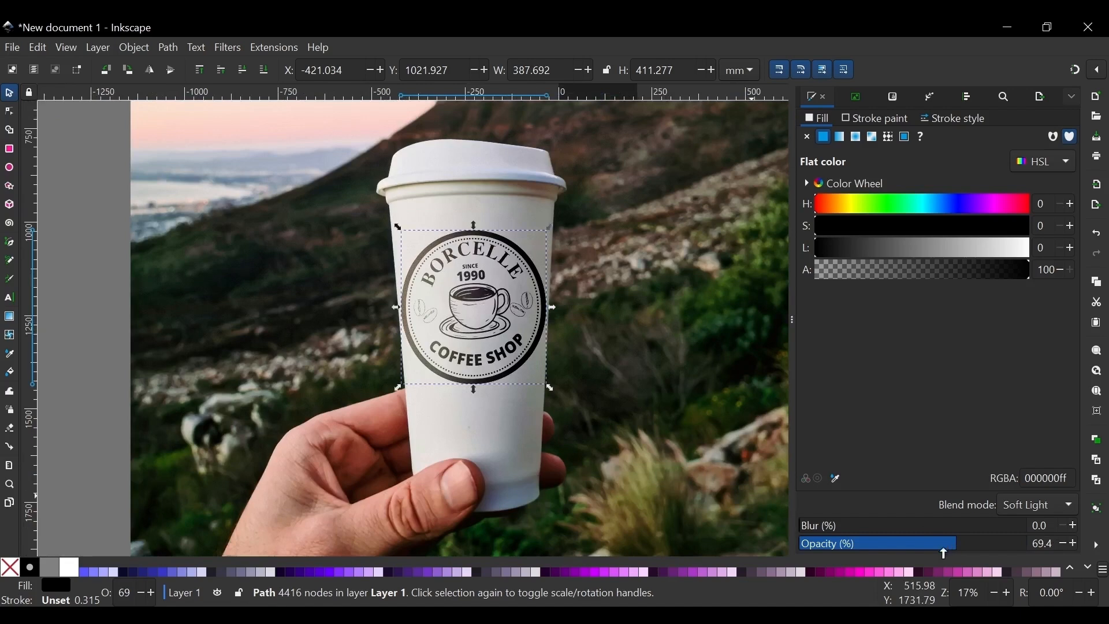
{"action": "left_click", "coordinate": [923, 545]}
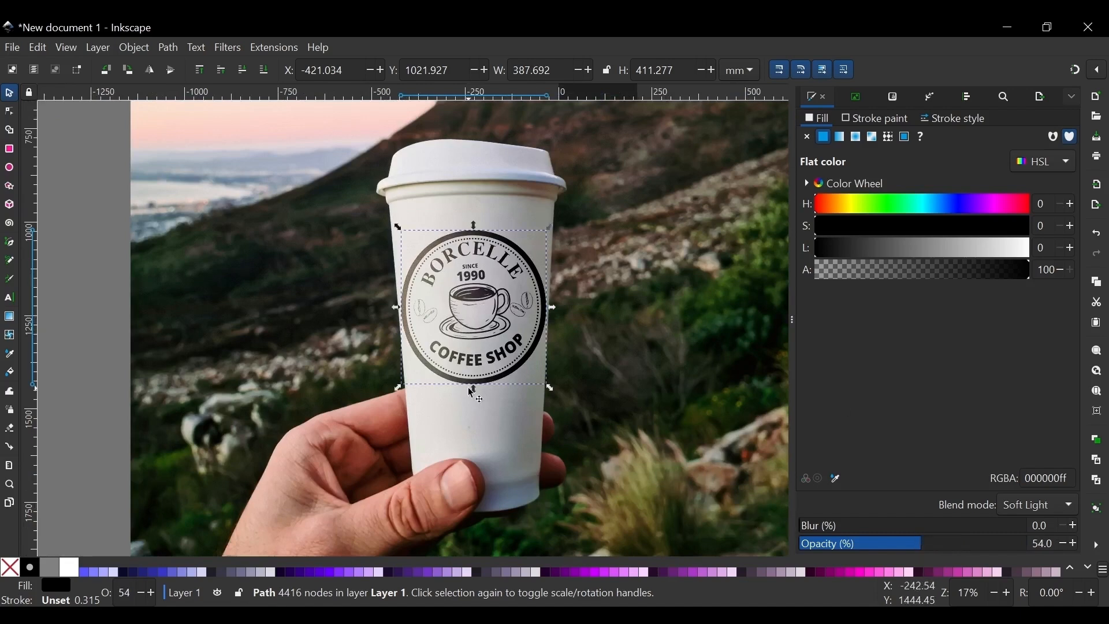
{"action": "scroll", "coordinate": [488, 389], "scroll_direction": "down", "scroll_amount": 1}
{"action": "left_click", "coordinate": [876, 543]}
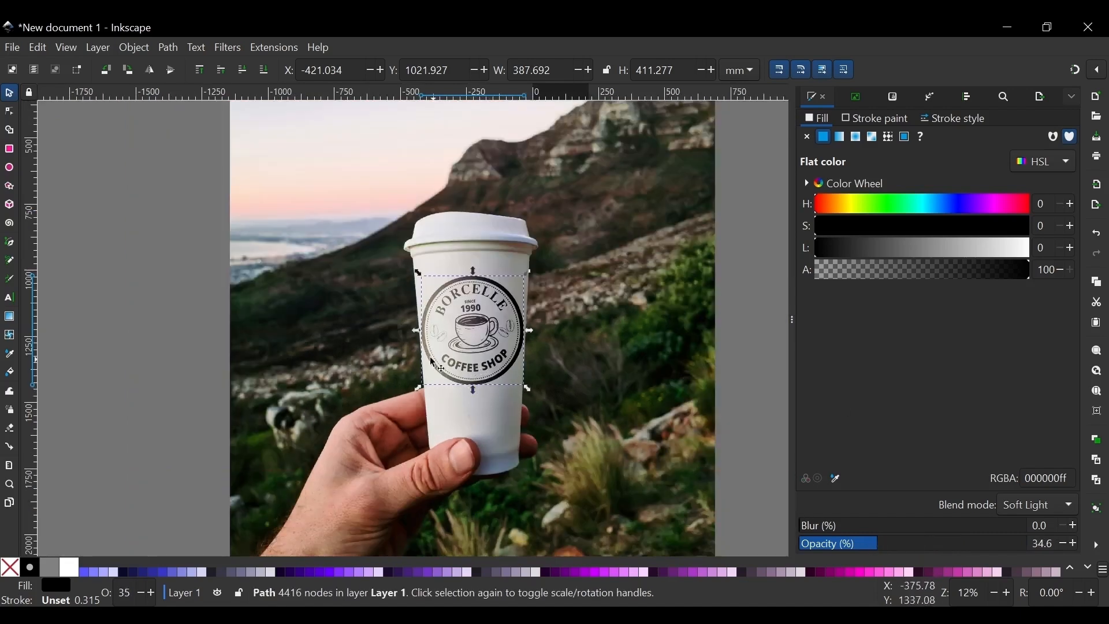
{"action": "left_click", "coordinate": [847, 543]}
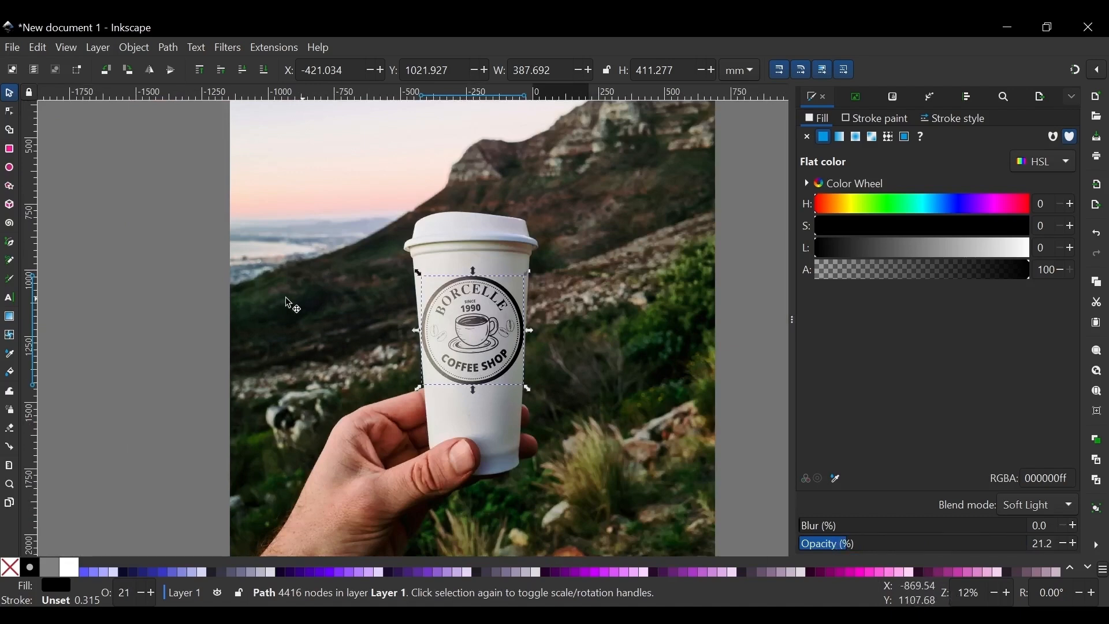
{"action": "left_click", "coordinate": [172, 275]}
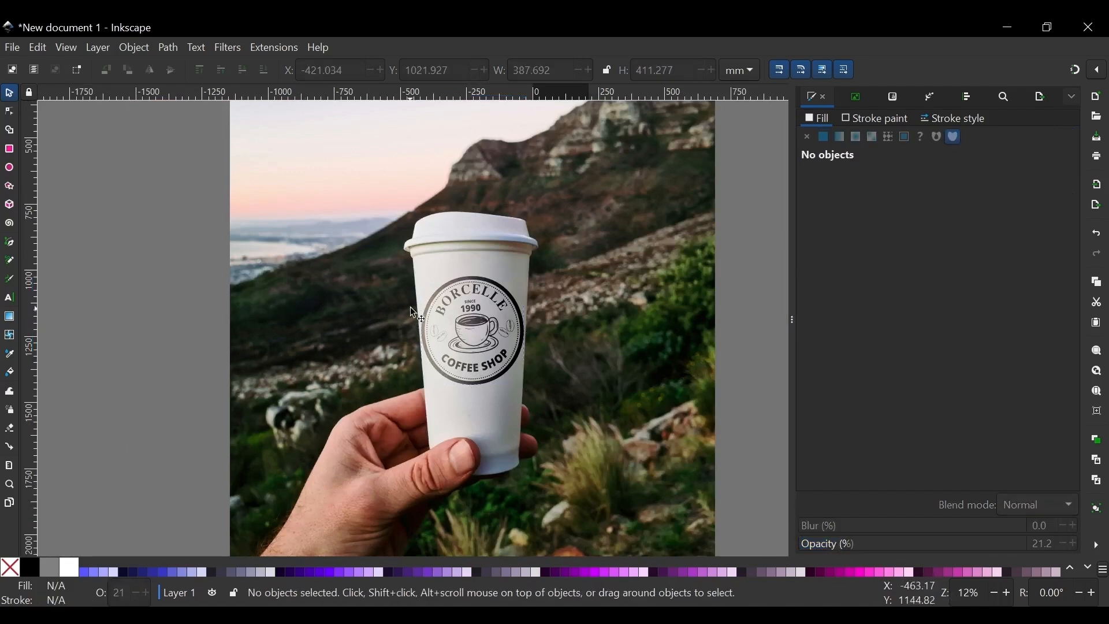
Reselect the coffee shop logo, fine-tune its opacity to 21.7%, and deselect it.
{"action": "left_click", "coordinate": [460, 280]}
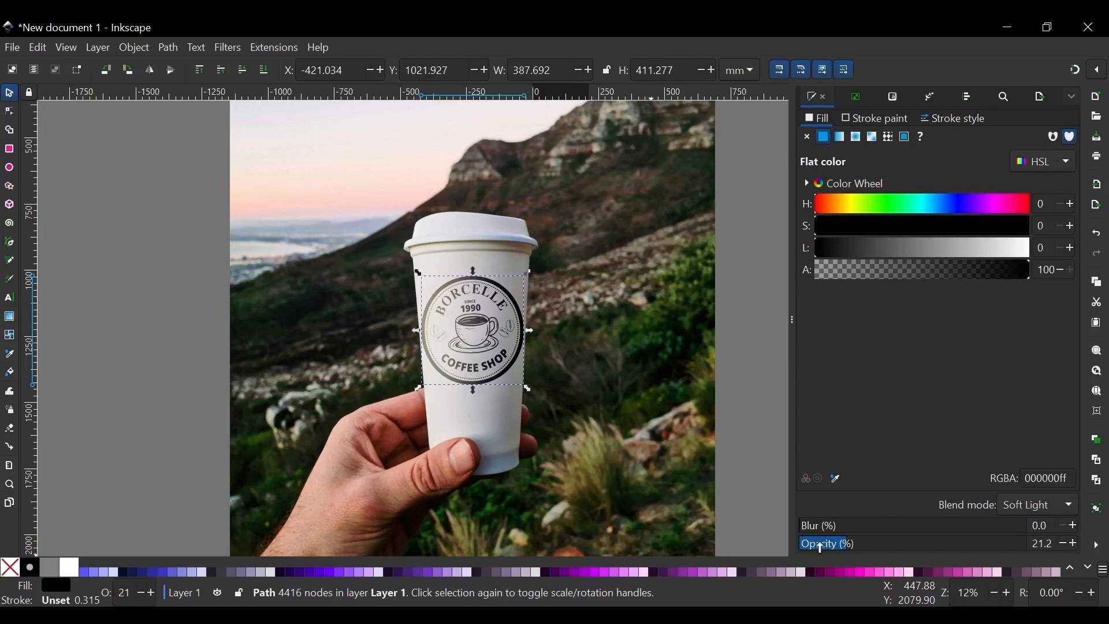
{"action": "left_click", "coordinate": [820, 545]}
{"action": "left_click", "coordinate": [872, 544]}
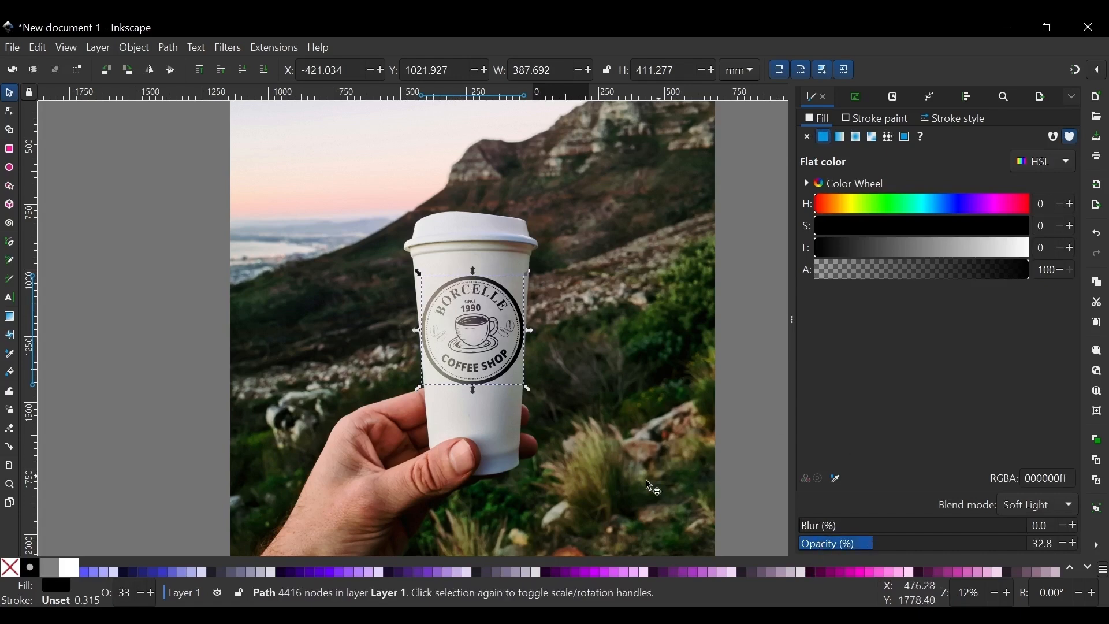
{"action": "left_click", "coordinate": [849, 544]}
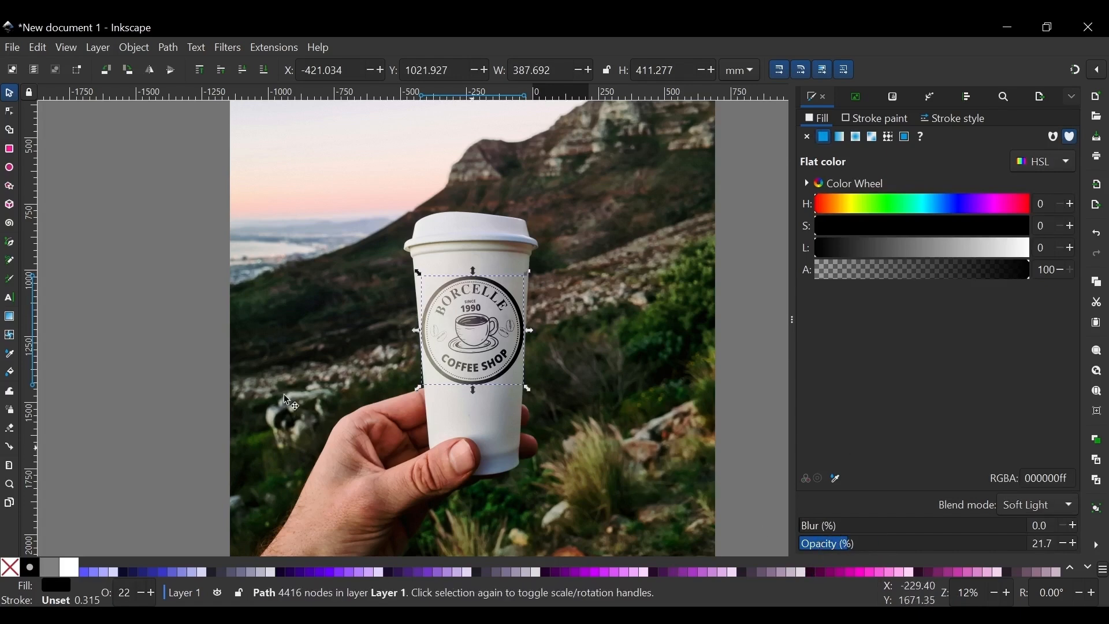
{"action": "left_click", "coordinate": [158, 345]}
Examine how the softened logo blends with the cup's surface and shading, both close up and from farther away.
{"action": "scroll", "coordinate": [483, 360], "scroll_direction": "down", "scroll_amount": 1}
{"action": "scroll", "coordinate": [493, 365], "scroll_direction": "up", "scroll_amount": 2}
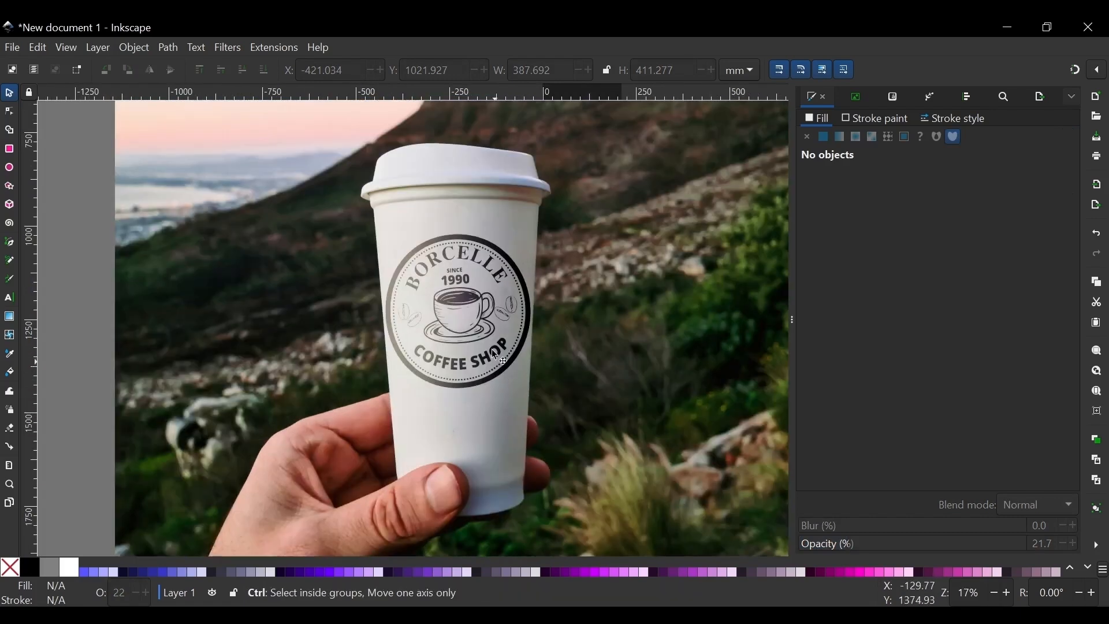
{"action": "scroll", "coordinate": [450, 373], "scroll_direction": "down", "scroll_amount": 1}
{"action": "scroll", "coordinate": [428, 404], "scroll_direction": "up", "scroll_amount": 2}
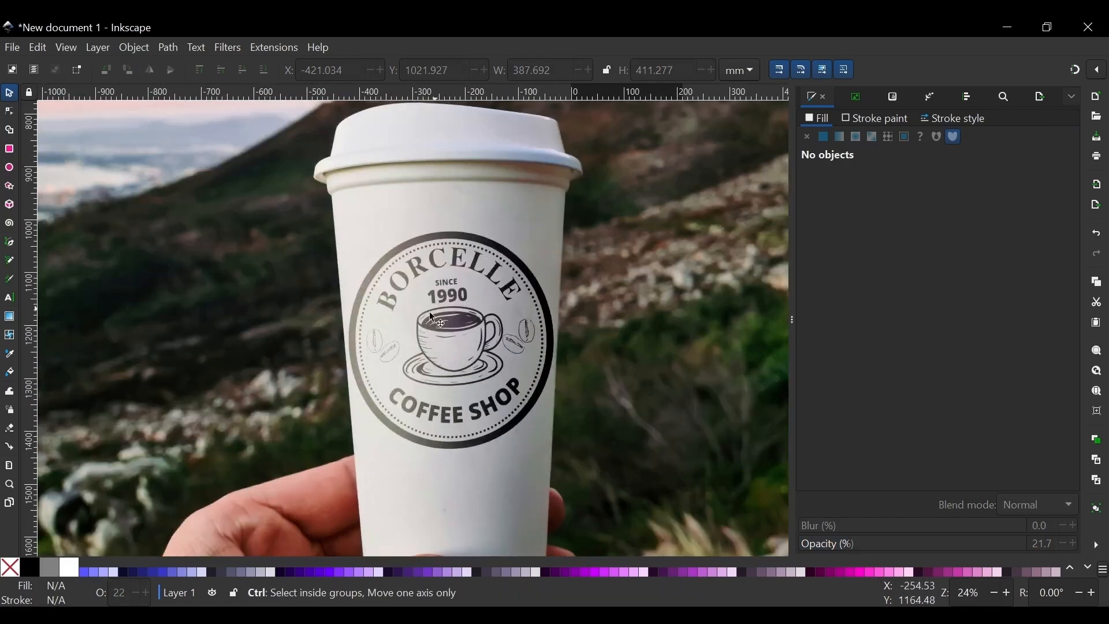
{"action": "scroll", "coordinate": [407, 377], "scroll_direction": "down", "scroll_amount": 1}
{"action": "scroll", "coordinate": [406, 375], "scroll_direction": "up", "scroll_amount": 3}
{"action": "scroll", "coordinate": [427, 384], "scroll_direction": "down", "scroll_amount": 4}
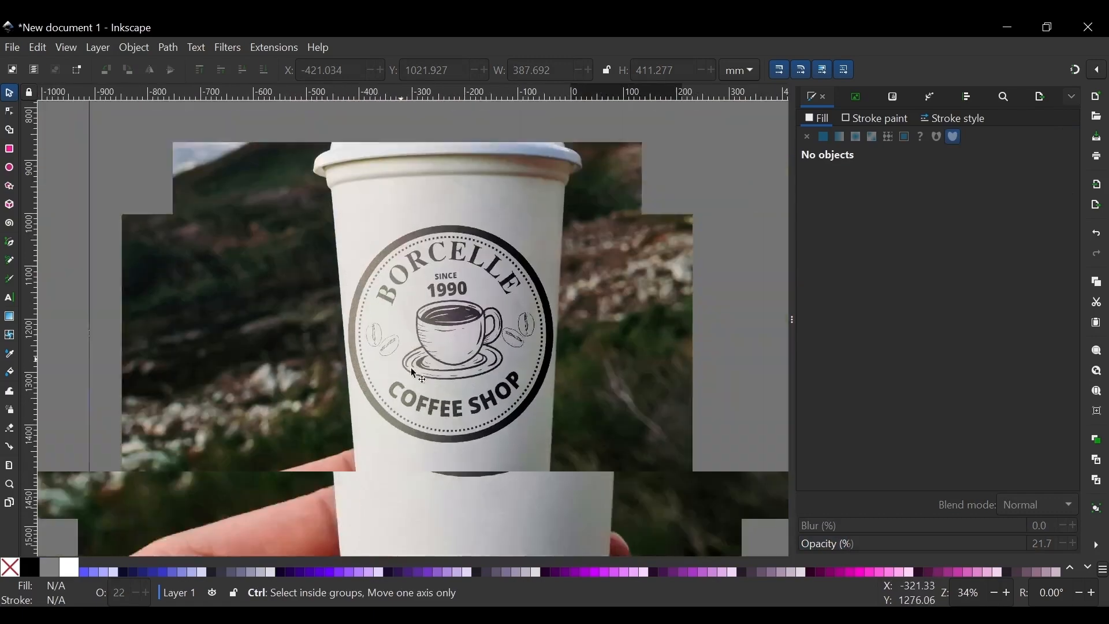
{"action": "scroll", "coordinate": [431, 369], "scroll_direction": "up", "scroll_amount": 3}
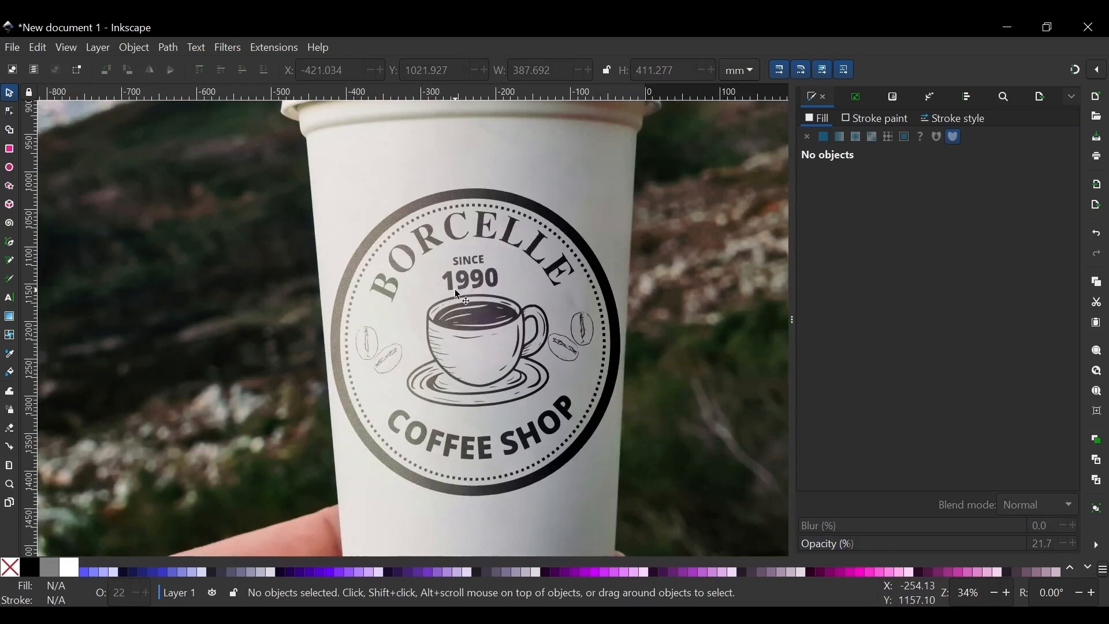
Compare the coffee shop logo's realism on the cup at close range and within the whole photo.
{"action": "scroll", "coordinate": [451, 261], "scroll_direction": "down", "scroll_amount": 2}
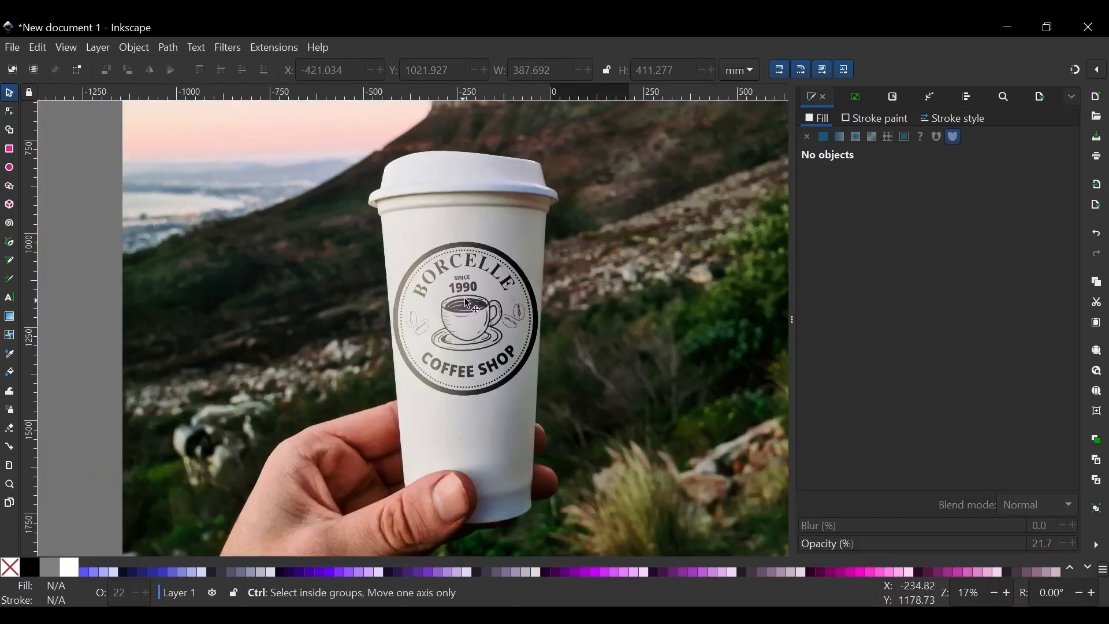
{"action": "scroll", "coordinate": [465, 297], "scroll_direction": "up", "scroll_amount": 2}
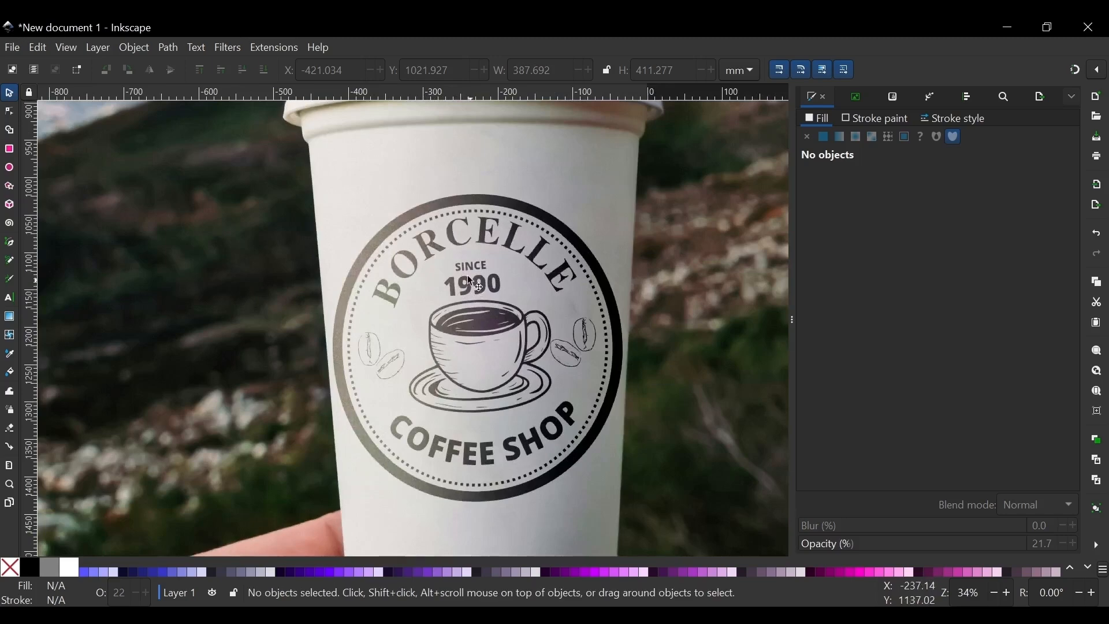
{"action": "scroll", "coordinate": [440, 233], "scroll_direction": "down", "scroll_amount": 1}
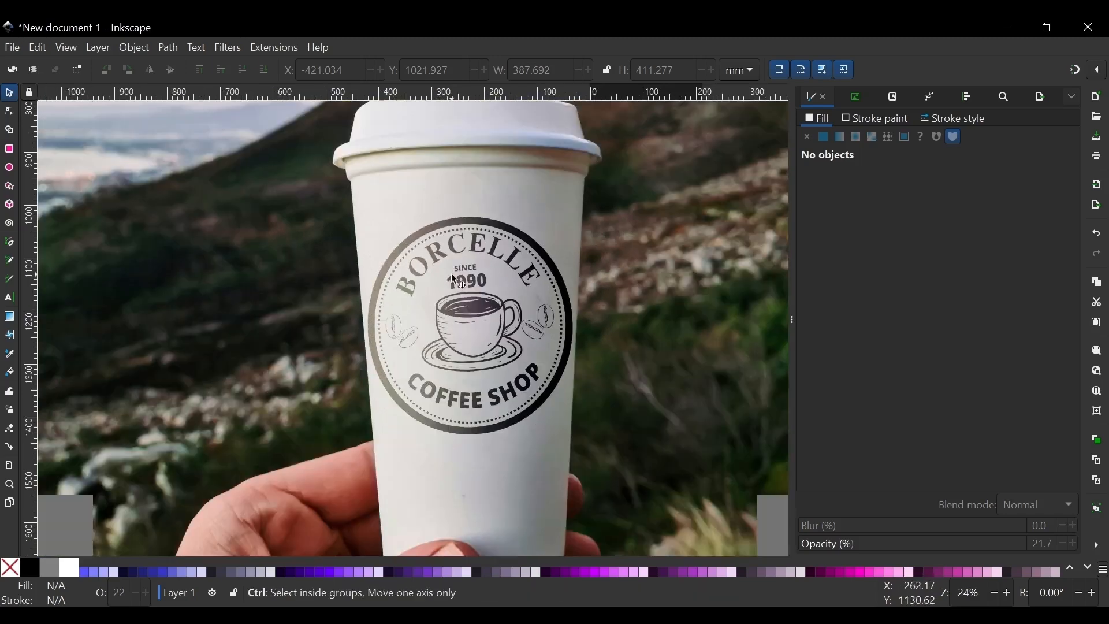
{"action": "scroll", "coordinate": [448, 242], "scroll_direction": "up", "scroll_amount": 1}
{"action": "scroll", "coordinate": [451, 253], "scroll_direction": "up", "scroll_amount": 3}
{"action": "scroll", "coordinate": [452, 255], "scroll_direction": "down", "scroll_amount": 3}
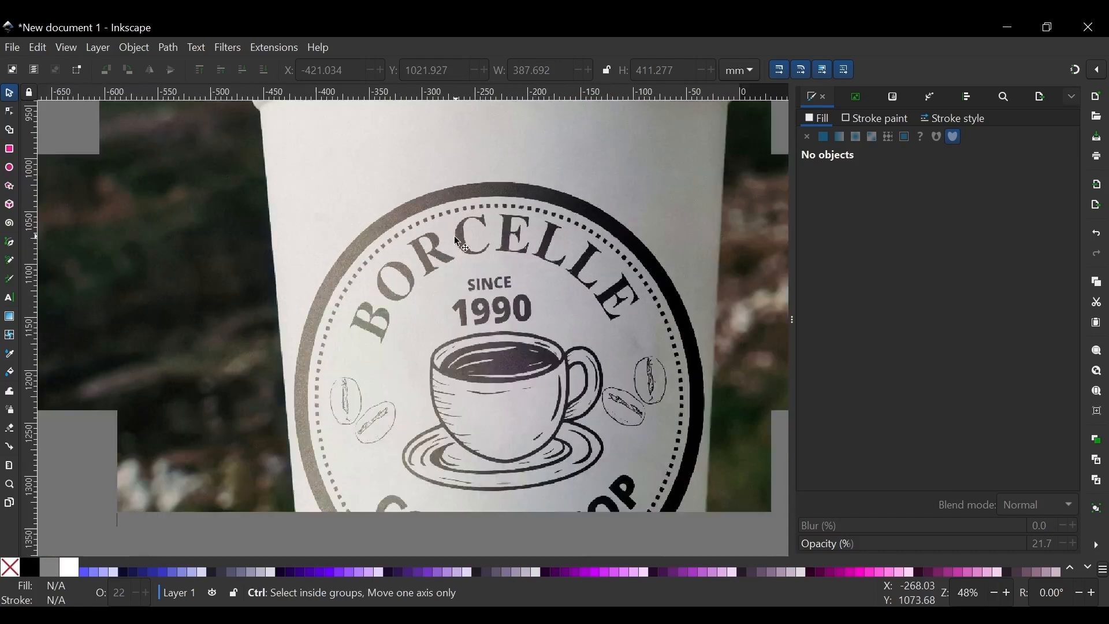
{"action": "scroll", "coordinate": [433, 301], "scroll_direction": "down", "scroll_amount": 2}
{"action": "scroll", "coordinate": [434, 310], "scroll_direction": "down", "scroll_amount": 1}
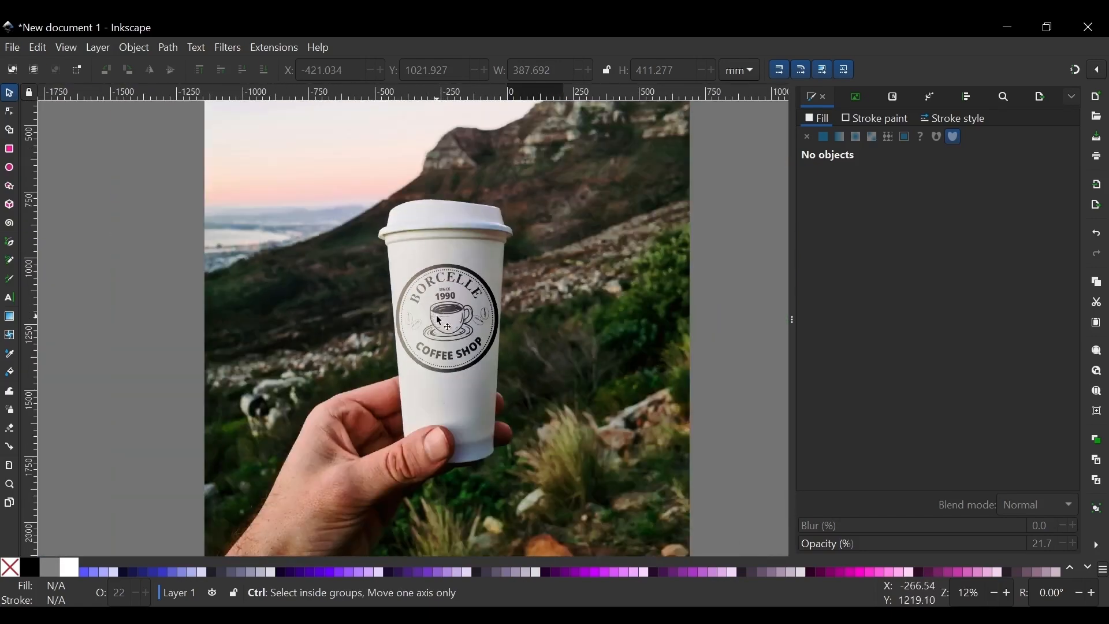
Select all three stacked coffee shop logo paths, rotate them together very slightly clockwise on the cup, and deselect them.
{"action": "scroll", "coordinate": [435, 316], "scroll_direction": "up", "scroll_amount": 3}
{"action": "left_click", "coordinate": [472, 273]}
{"action": "scroll", "coordinate": [434, 306], "scroll_direction": "down", "scroll_amount": 4}
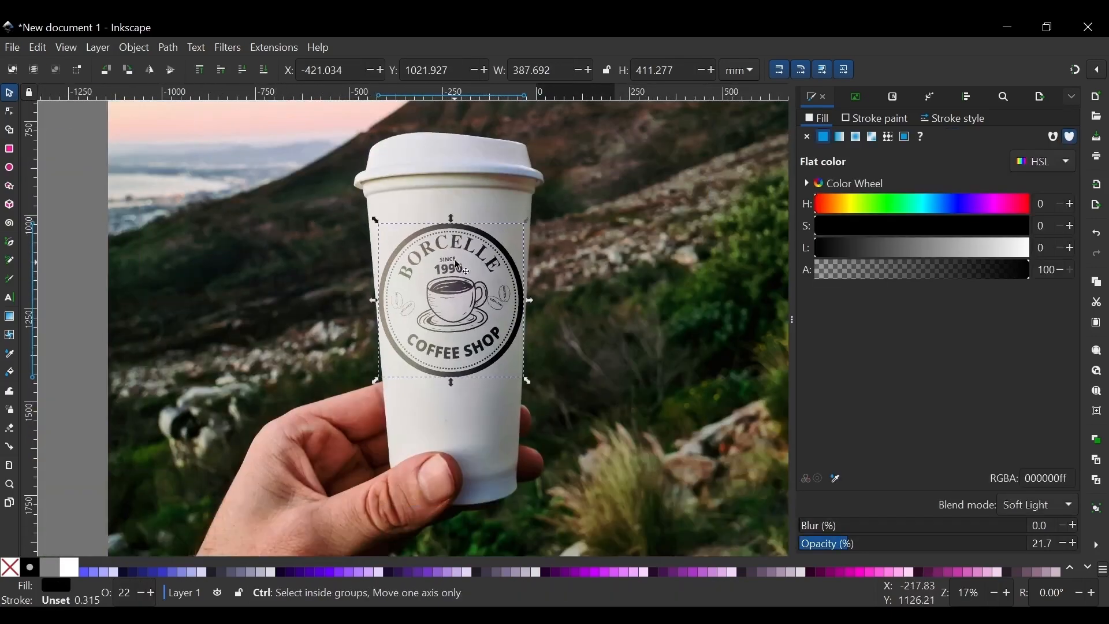
{"action": "left_click_drag", "start_coordinate": [164, 221], "coordinate": [491, 442]}
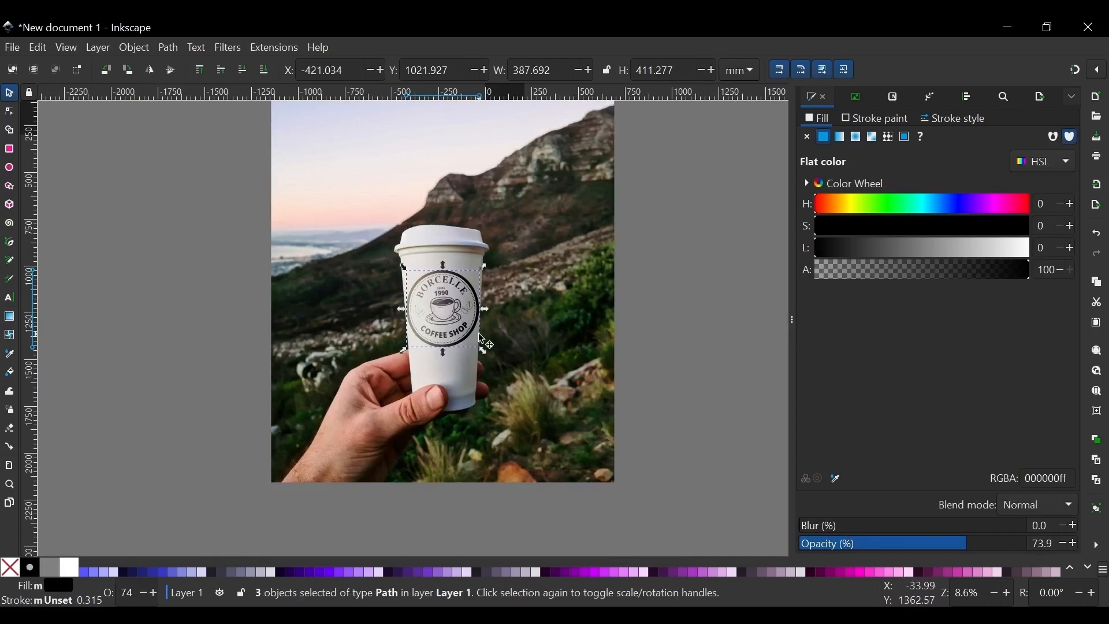
{"action": "scroll", "coordinate": [427, 305], "scroll_direction": "up", "scroll_amount": 3}
{"action": "left_click", "coordinate": [421, 304]}
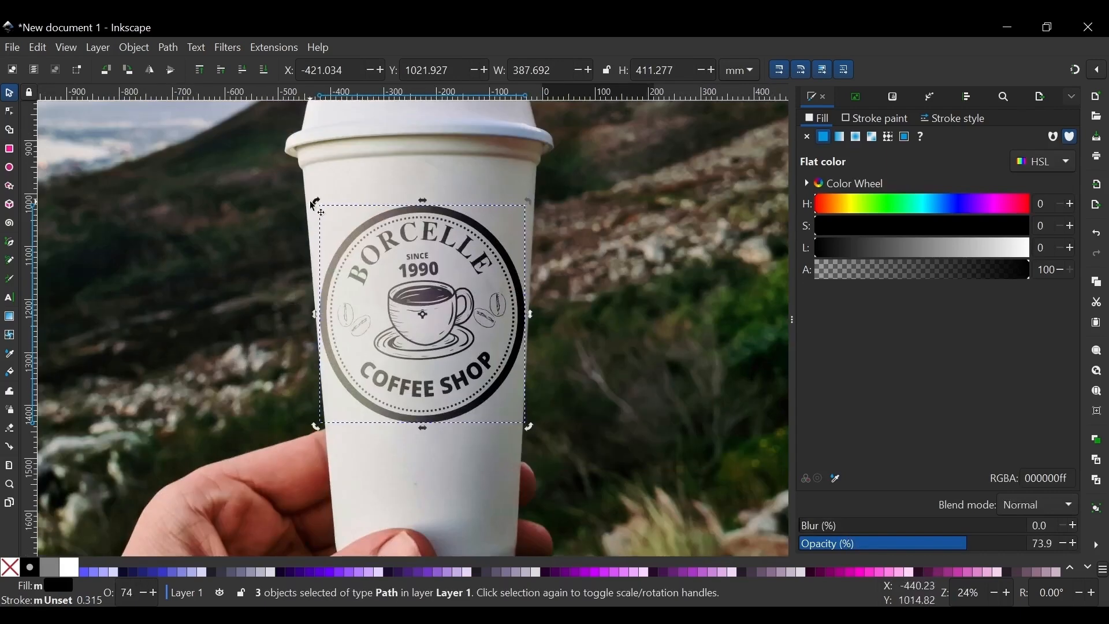
{"action": "left_click_drag", "start_coordinate": [316, 201], "coordinate": [320, 202]}
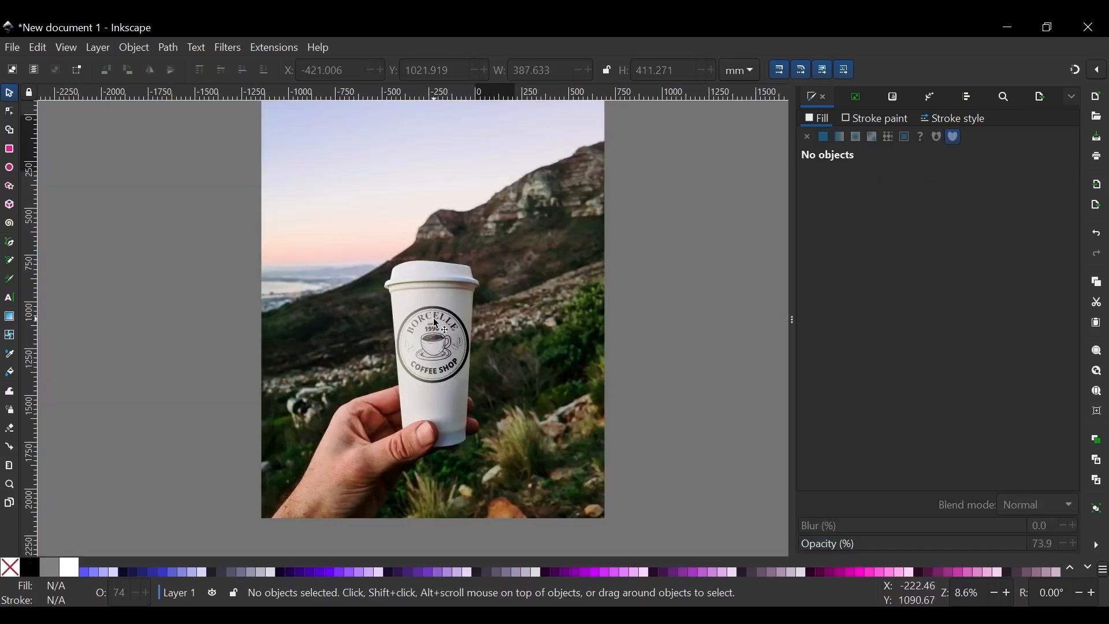